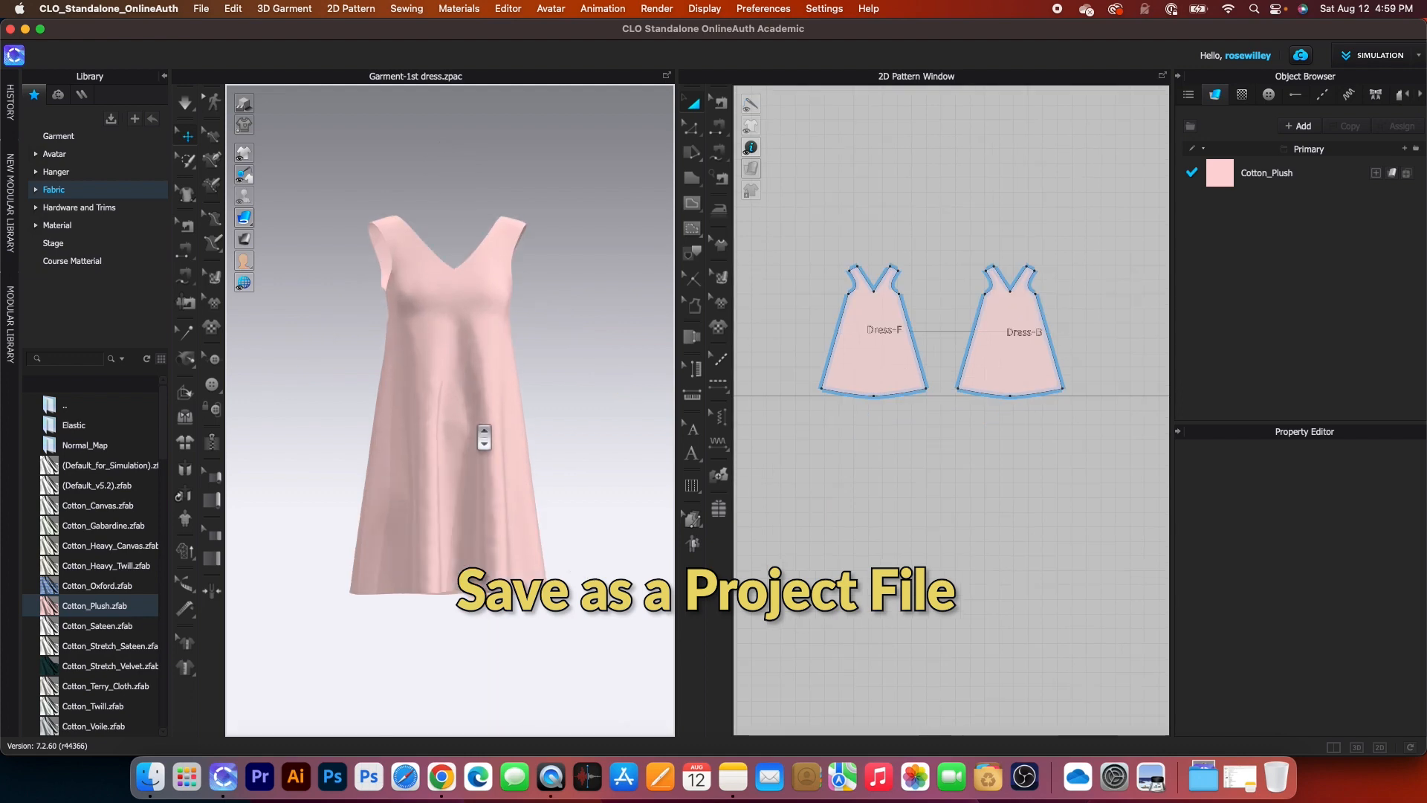
pyautogui.moveTo(559, 418); pyautogui.dragTo(559, 434, button='right')
pyautogui.scroll(3, 447, 455)
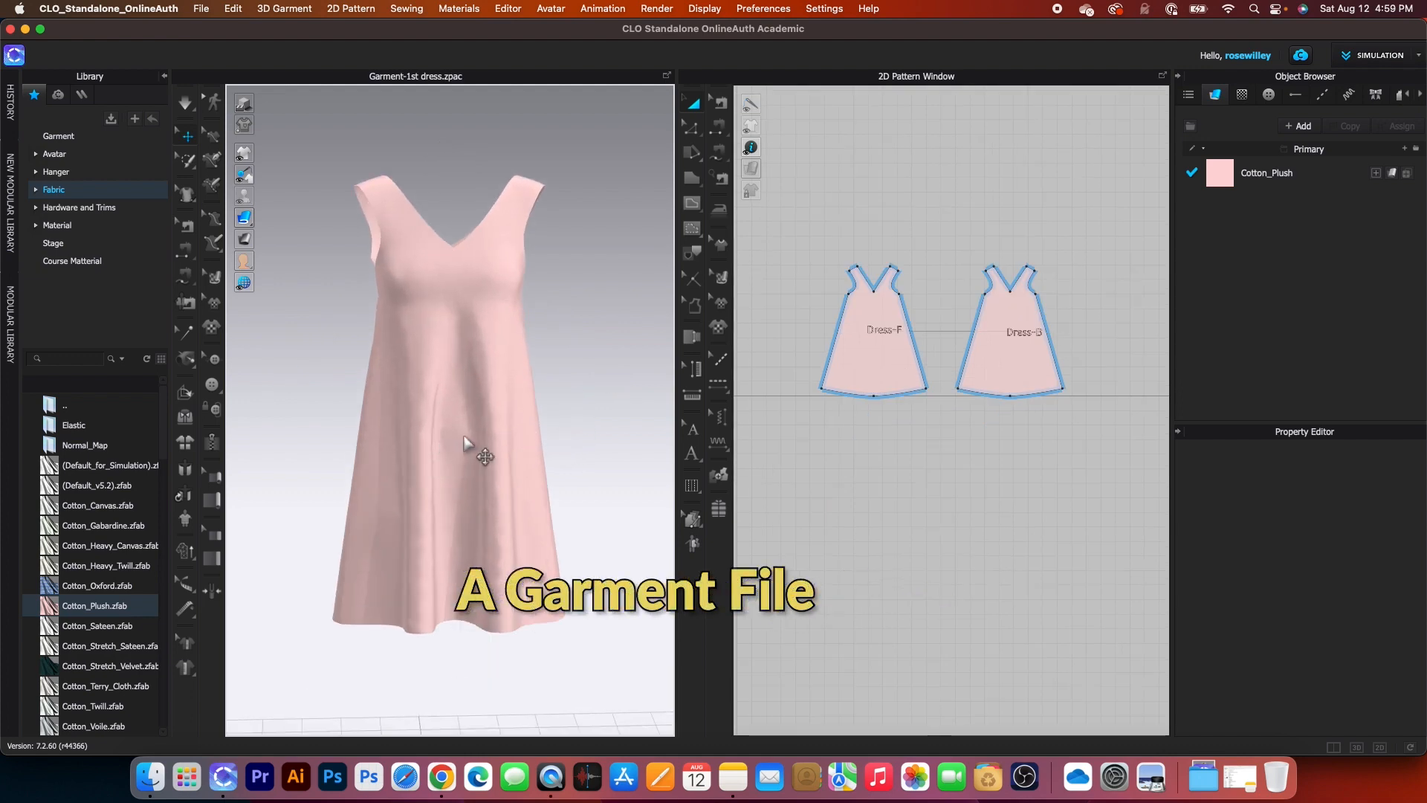
pyautogui.moveTo(583, 433); pyautogui.dragTo(404, 423, button='right')
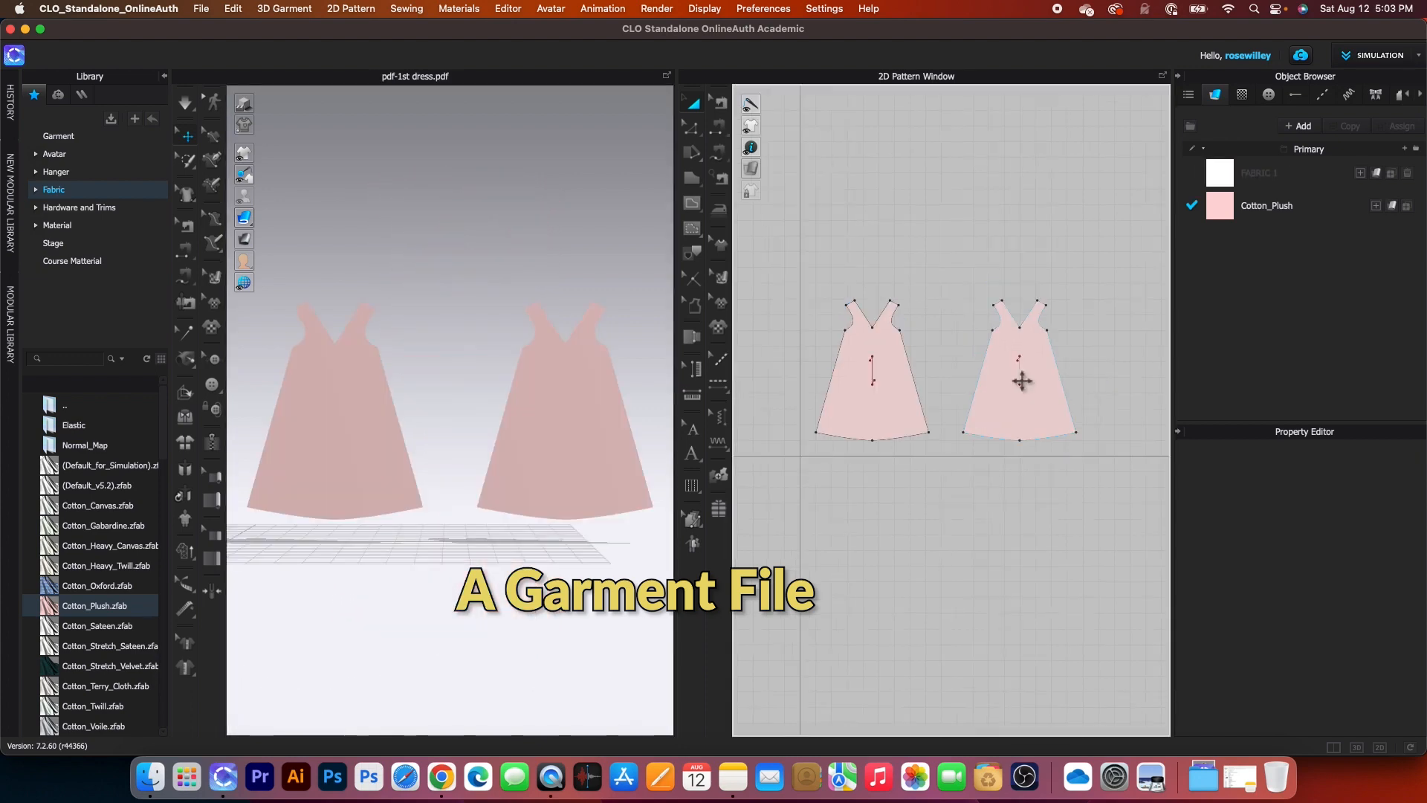
pyautogui.scroll(5, 877, 390)
pyautogui.scroll(-4, 881, 402)
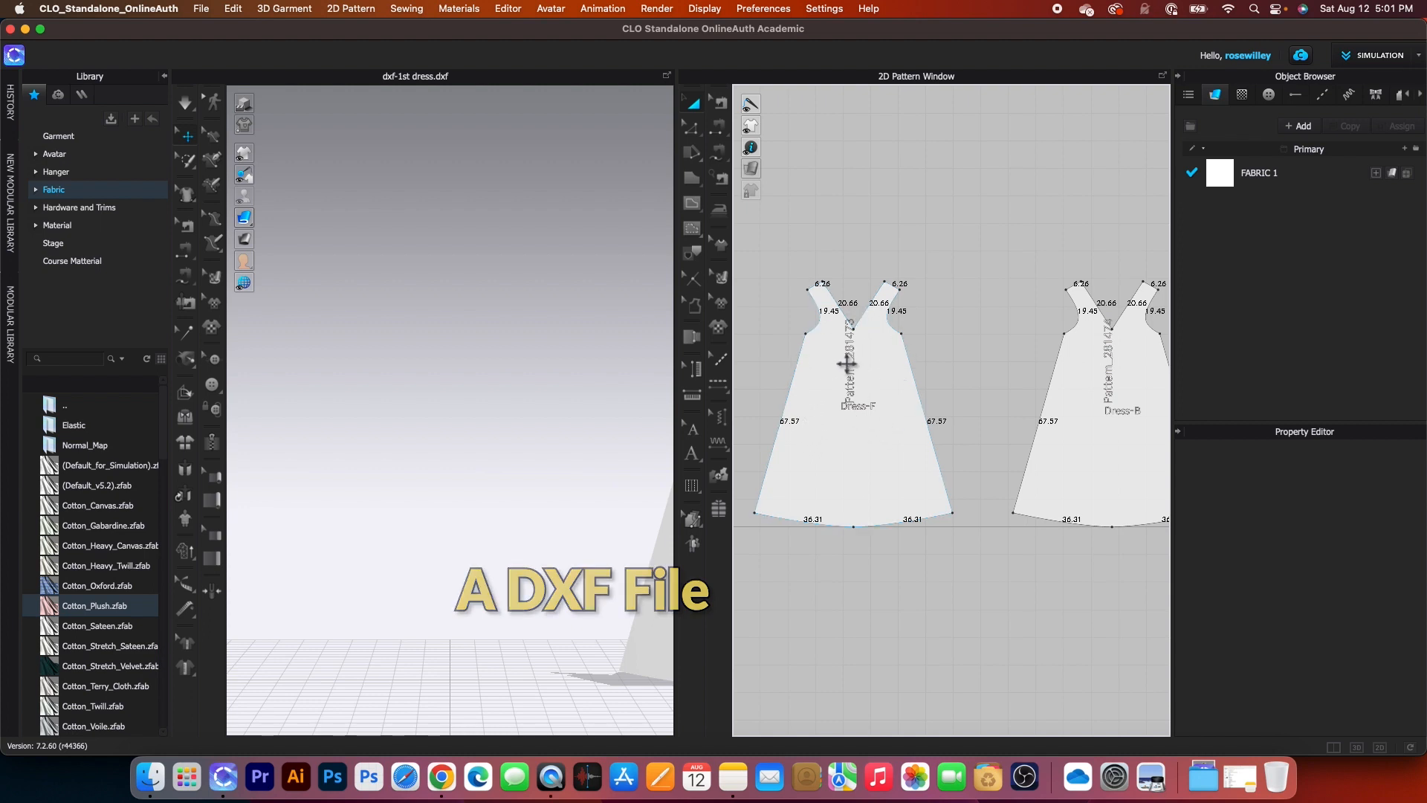
pyautogui.scroll(2, 829, 371)
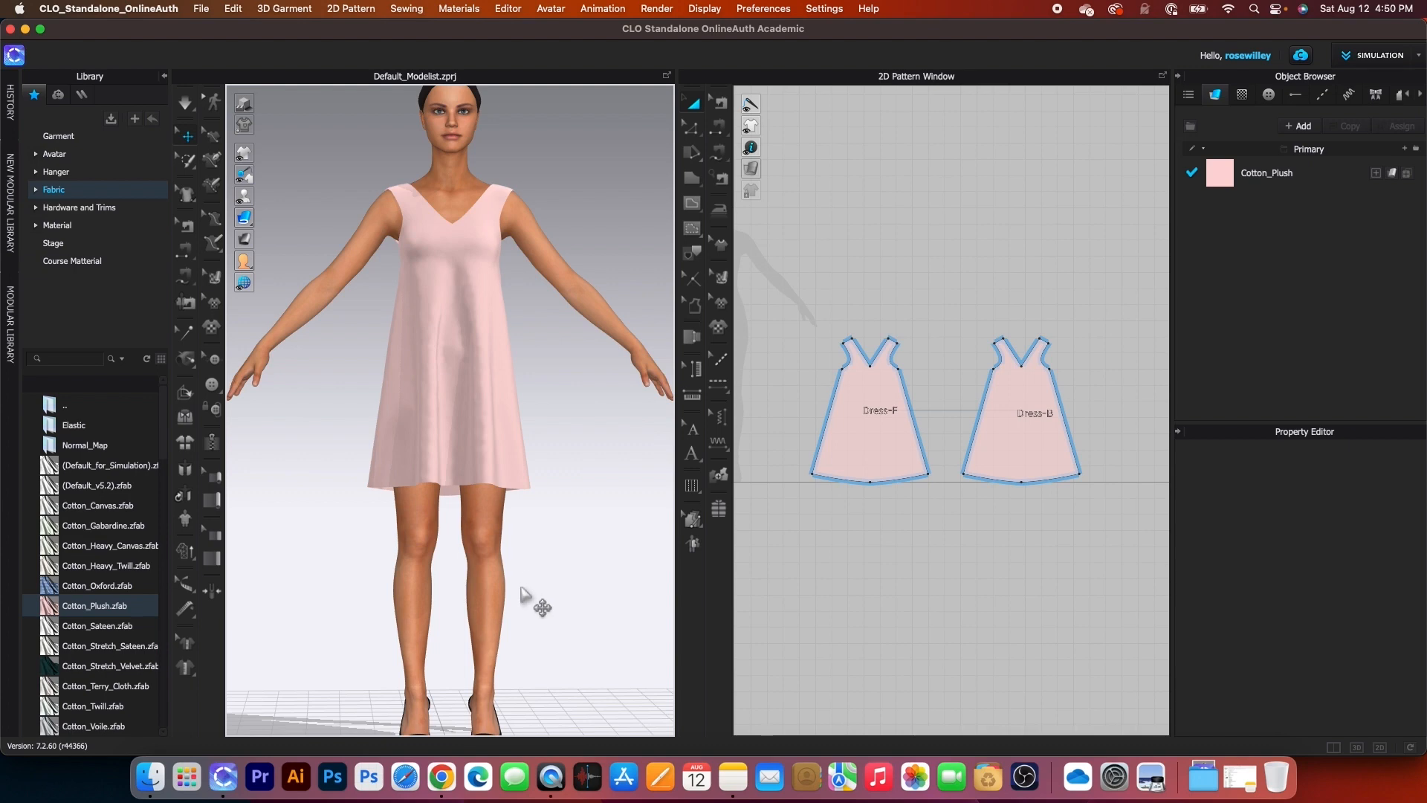
# Save the dressed avatar as a project file named "1st dress" in a new Desktop folder called "1st dress"
pyautogui.click(205, 9)
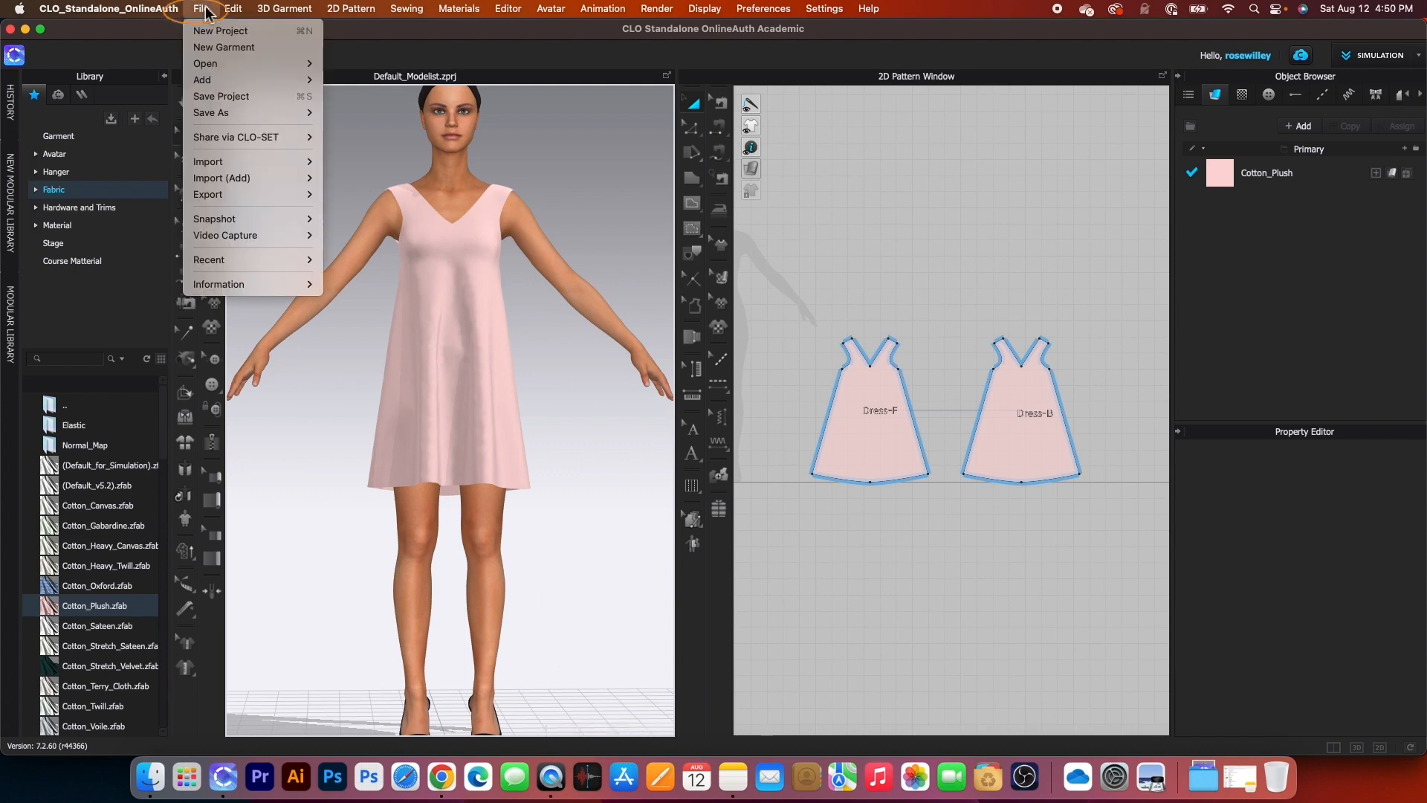
pyautogui.moveTo(268, 113)
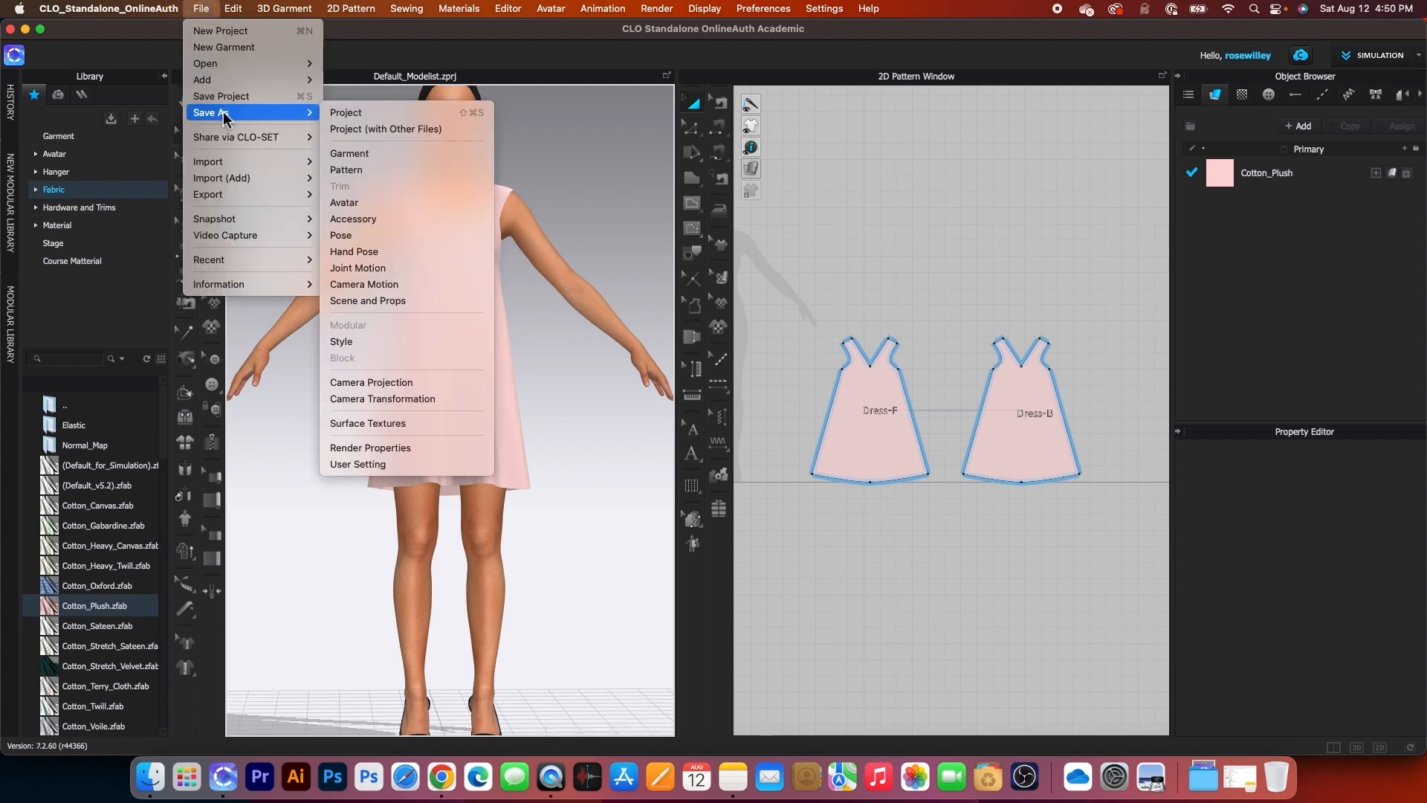
pyautogui.click(379, 114)
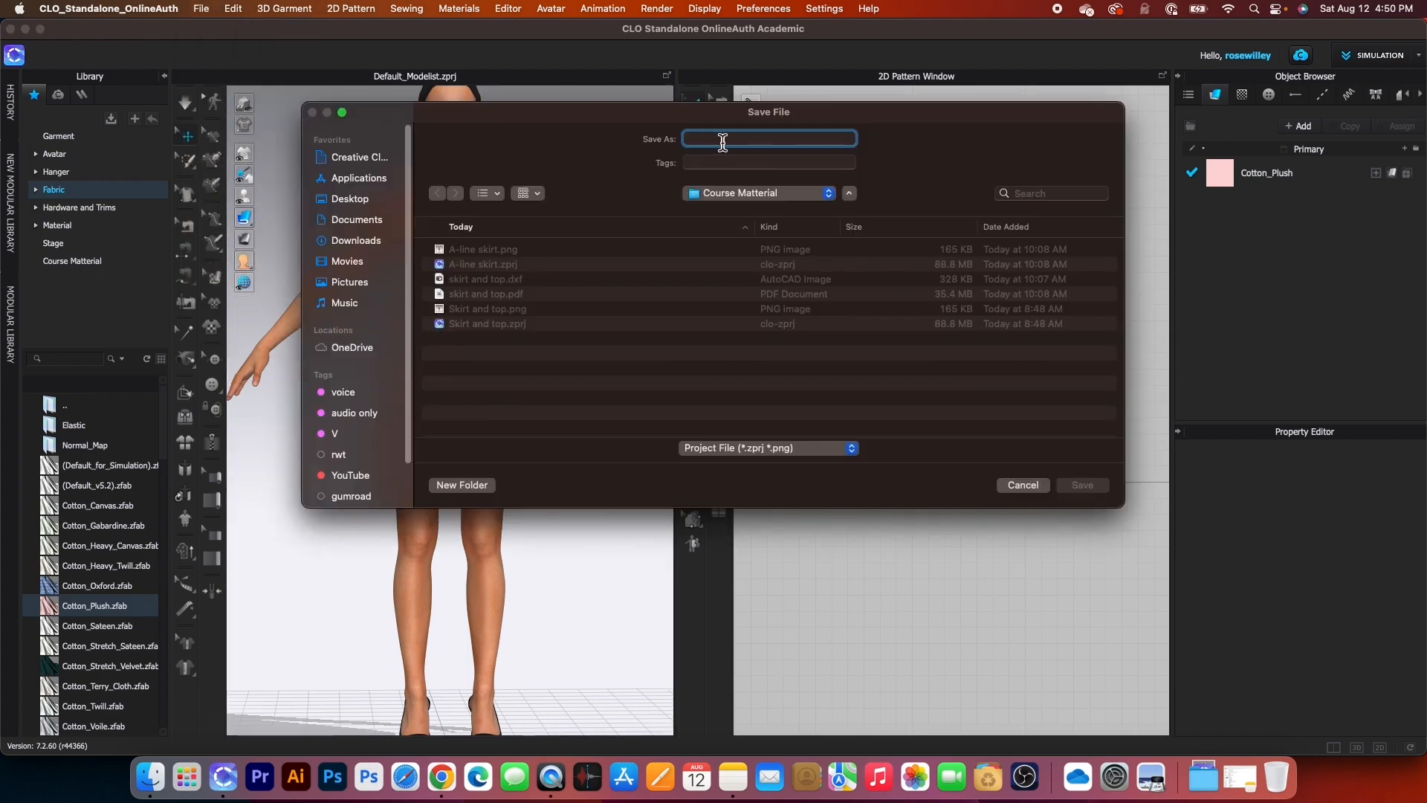
pyautogui.write('1st dress')
pyautogui.click(364, 201)
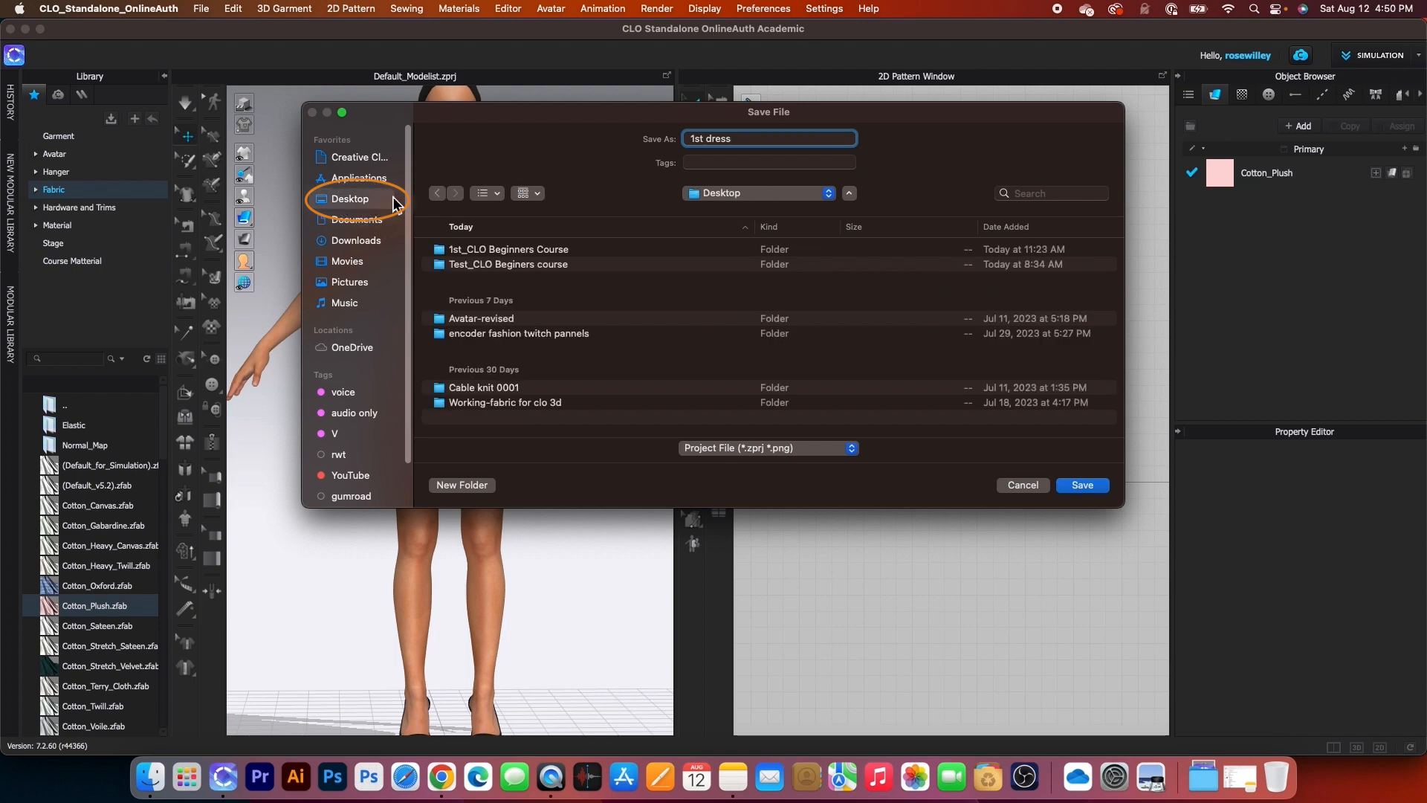
pyautogui.click(462, 485)
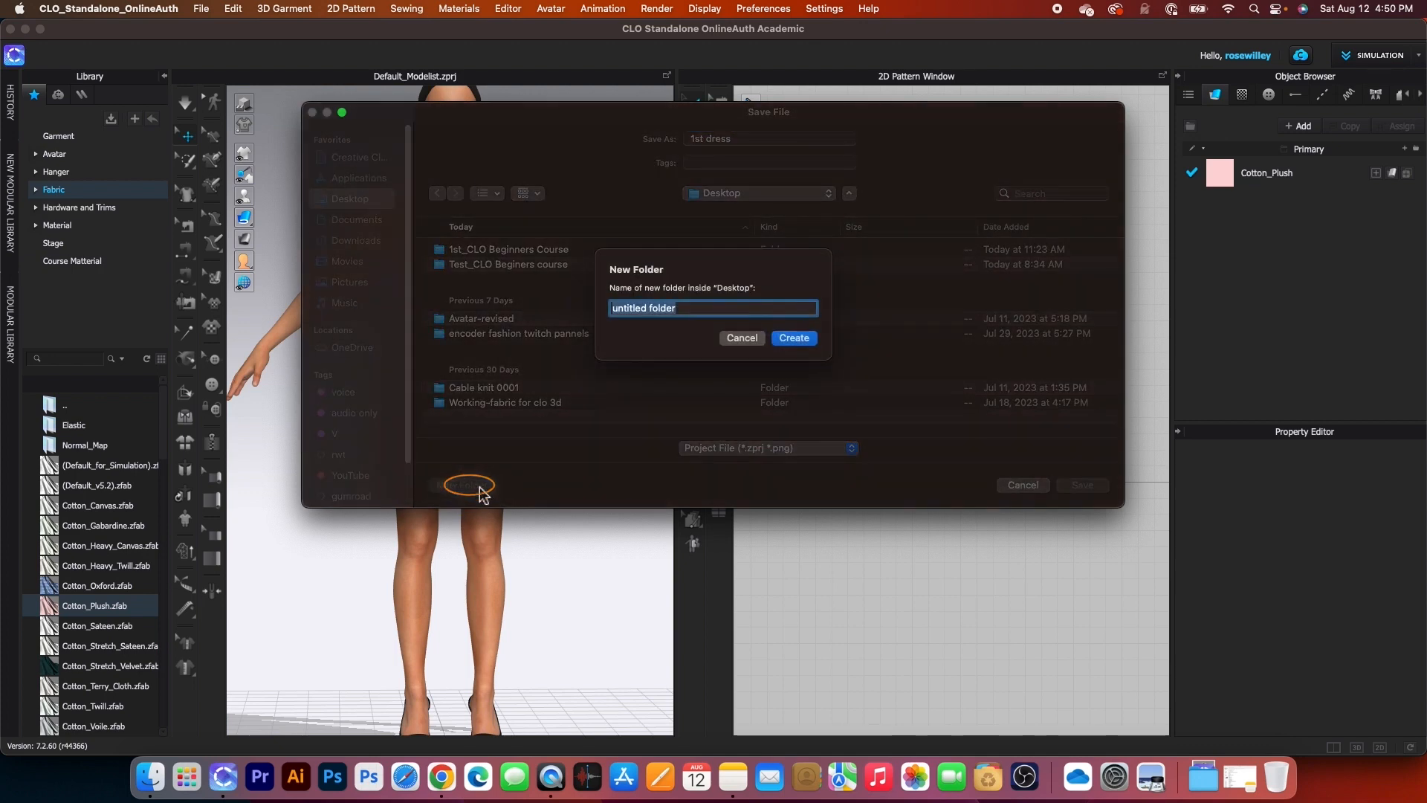
pyautogui.write('1st dress')
pyautogui.click(794, 339)
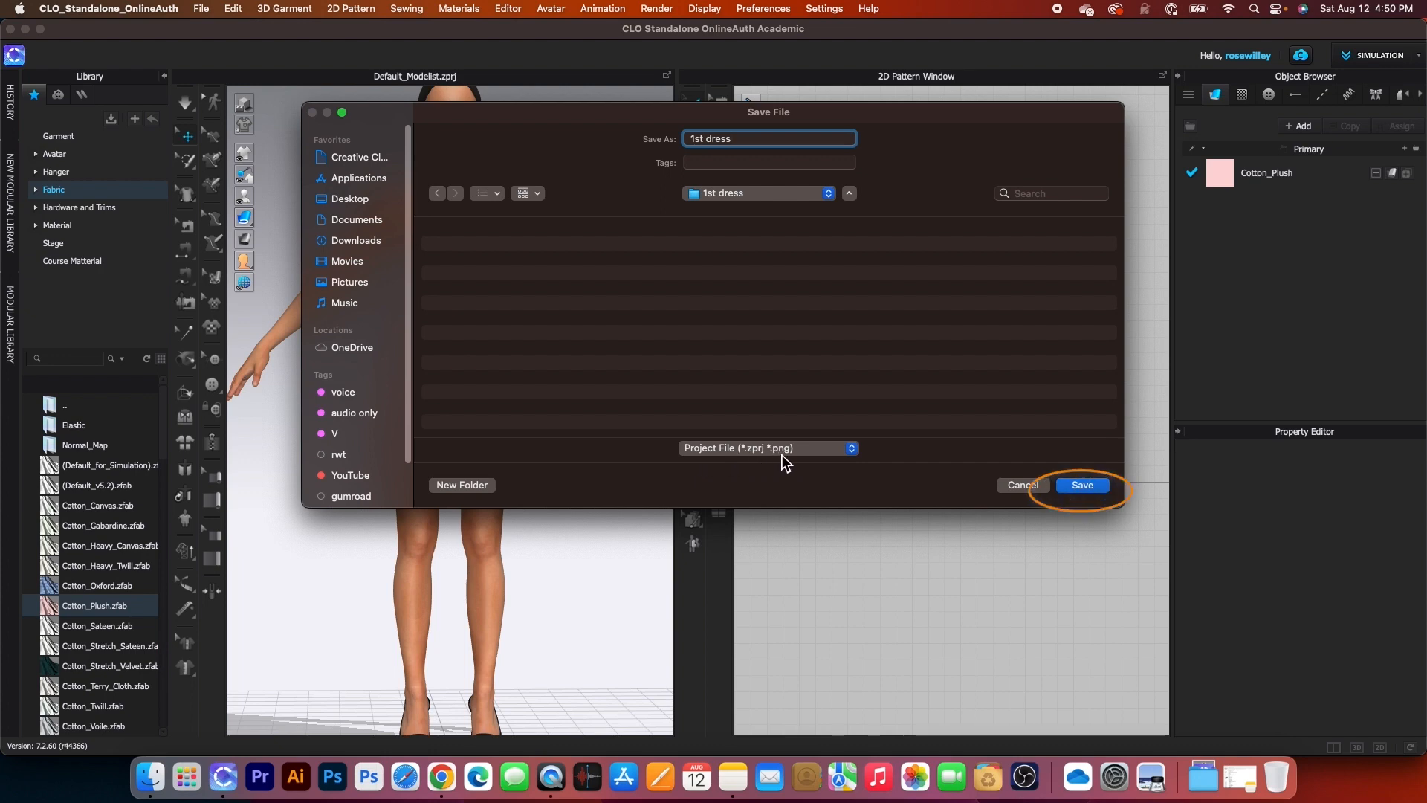
pyautogui.click(1092, 489)
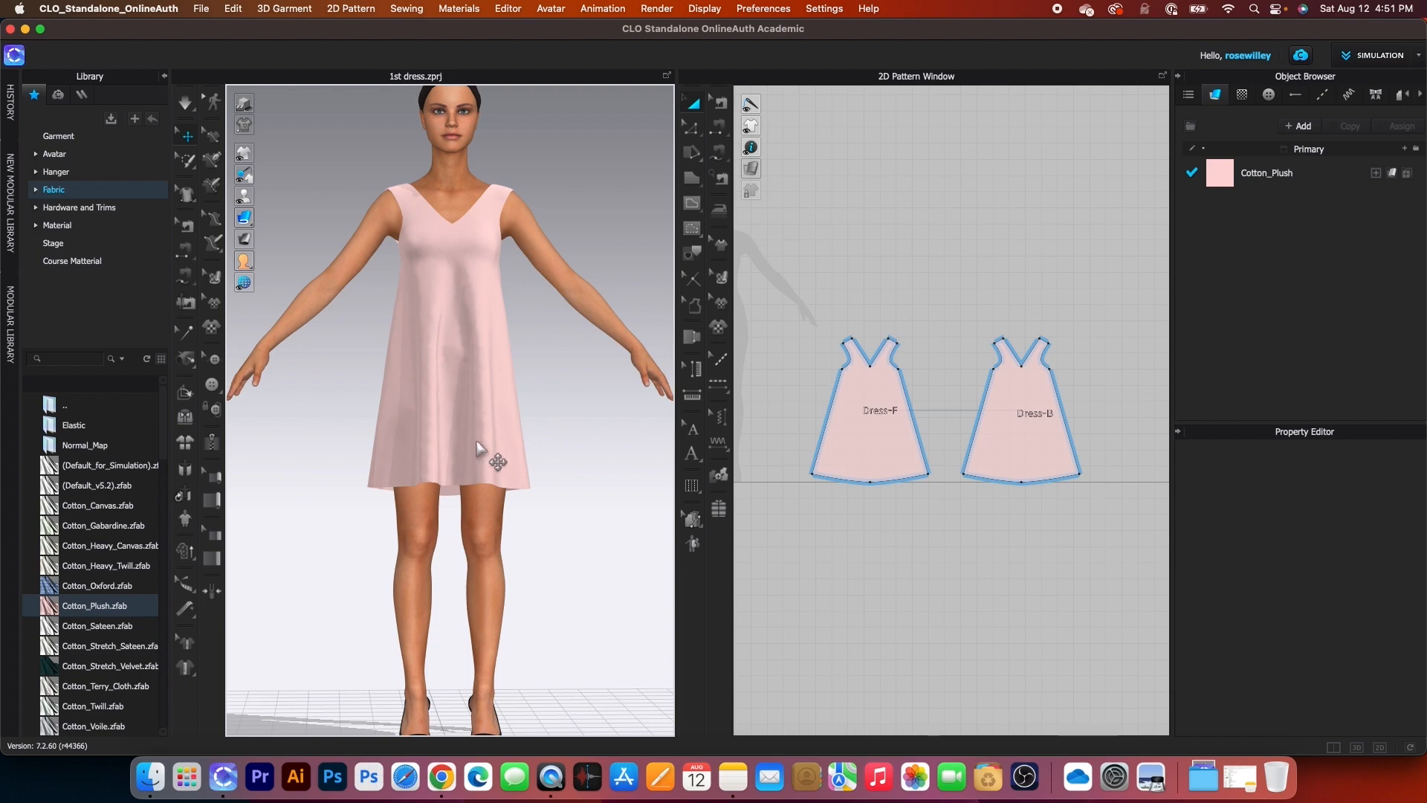
# Save the dress as a garment file named "Garment-1st dress" in the "1st dress" folder on the Desktop
pyautogui.click(202, 10)
pyautogui.moveTo(223, 113)
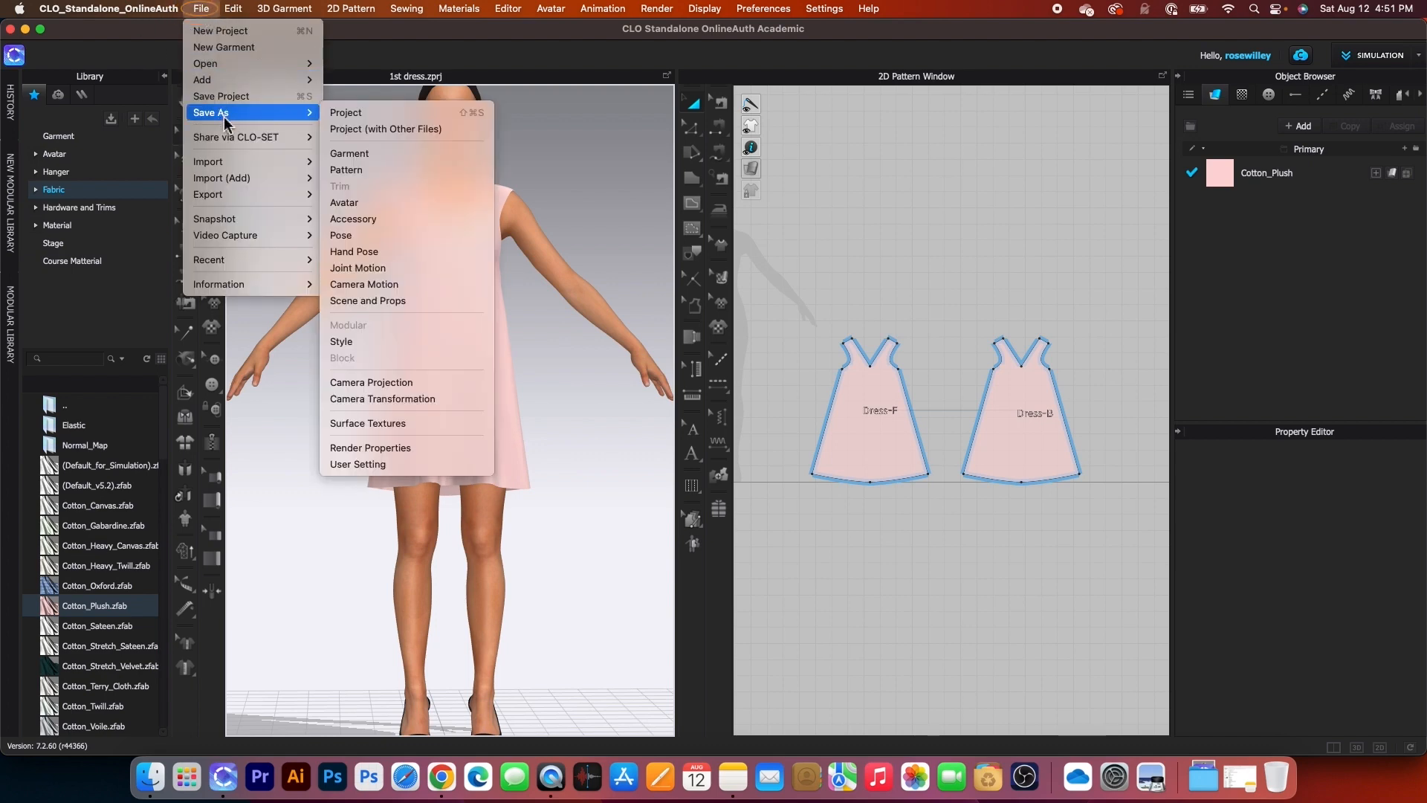
pyautogui.click(392, 156)
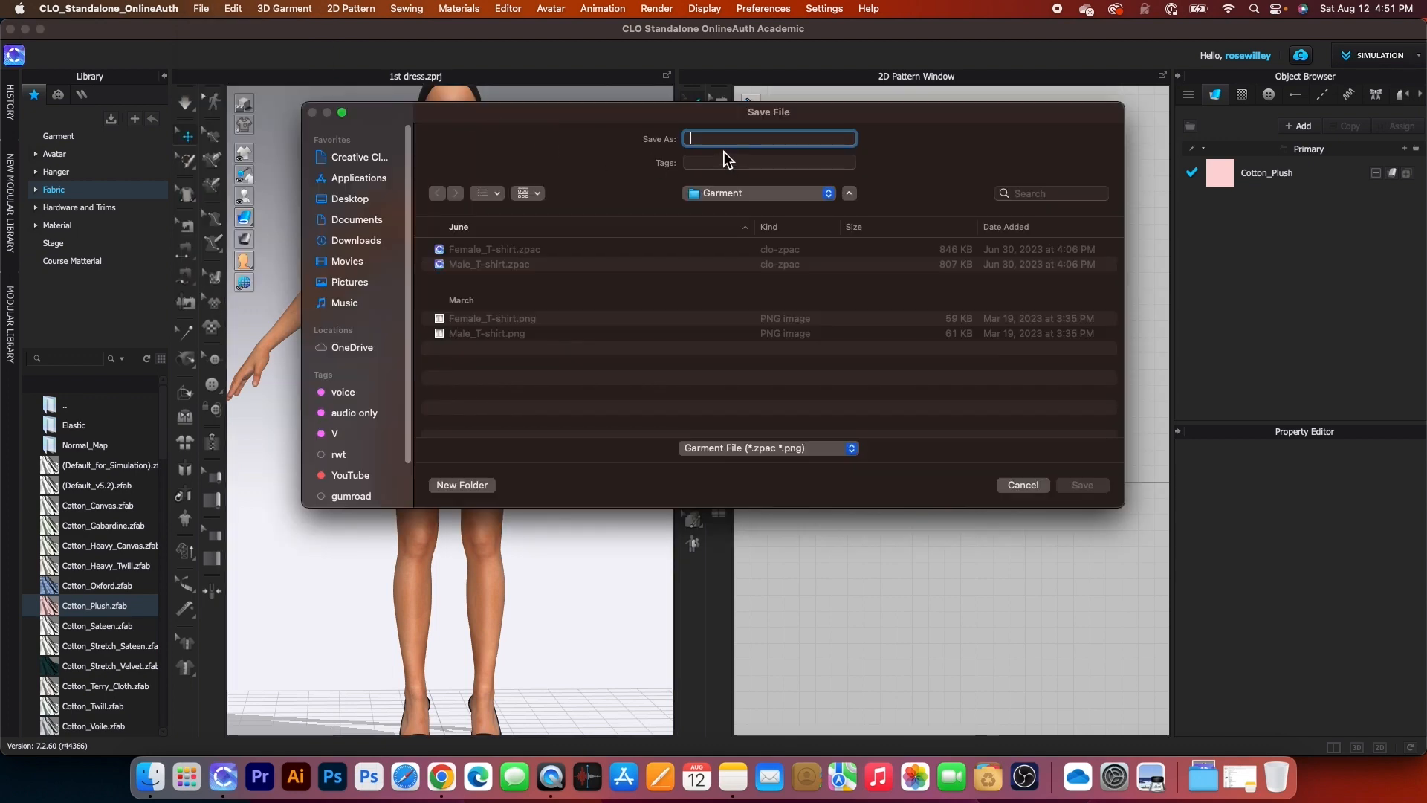
pyautogui.write('Garment-1st')
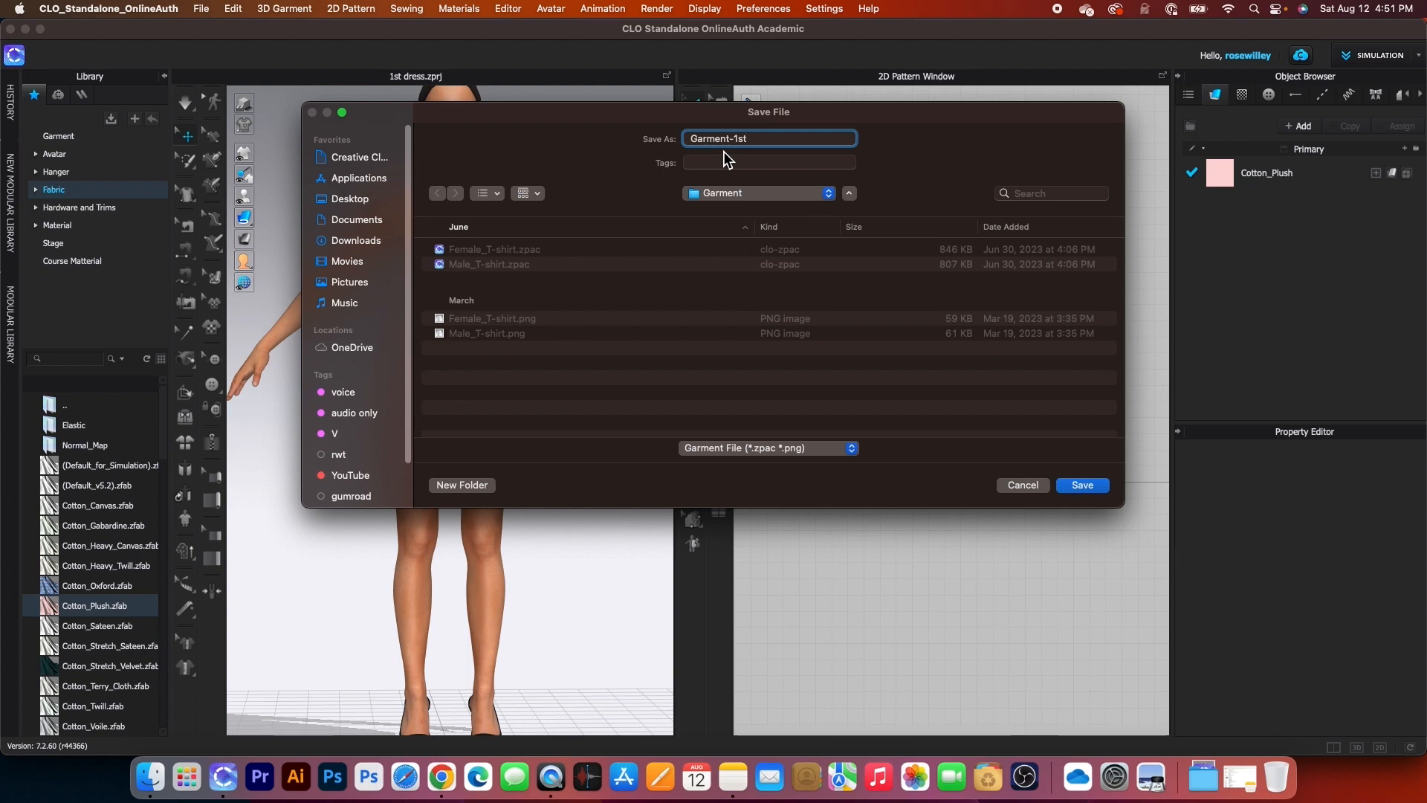
pyautogui.write('dress')
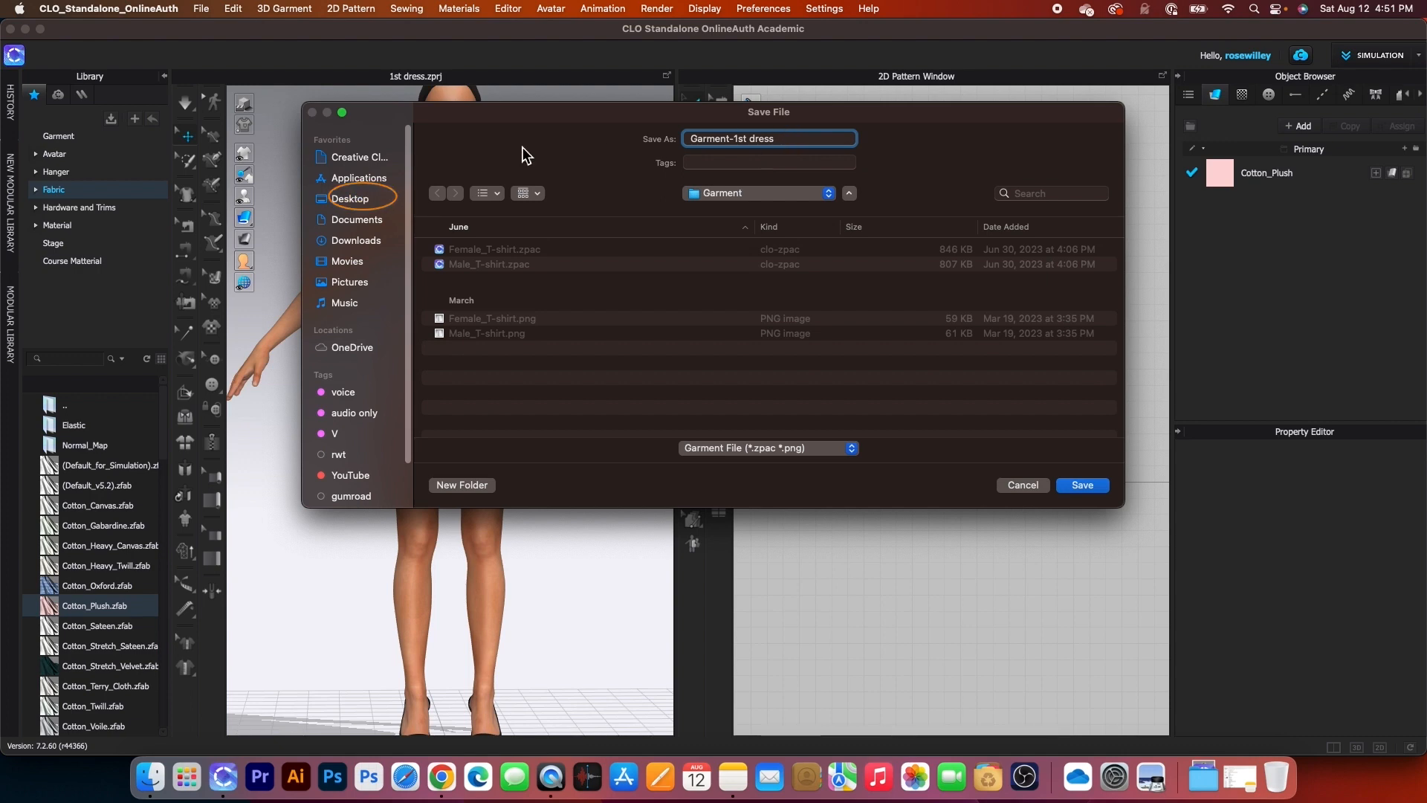
pyautogui.click(376, 200)
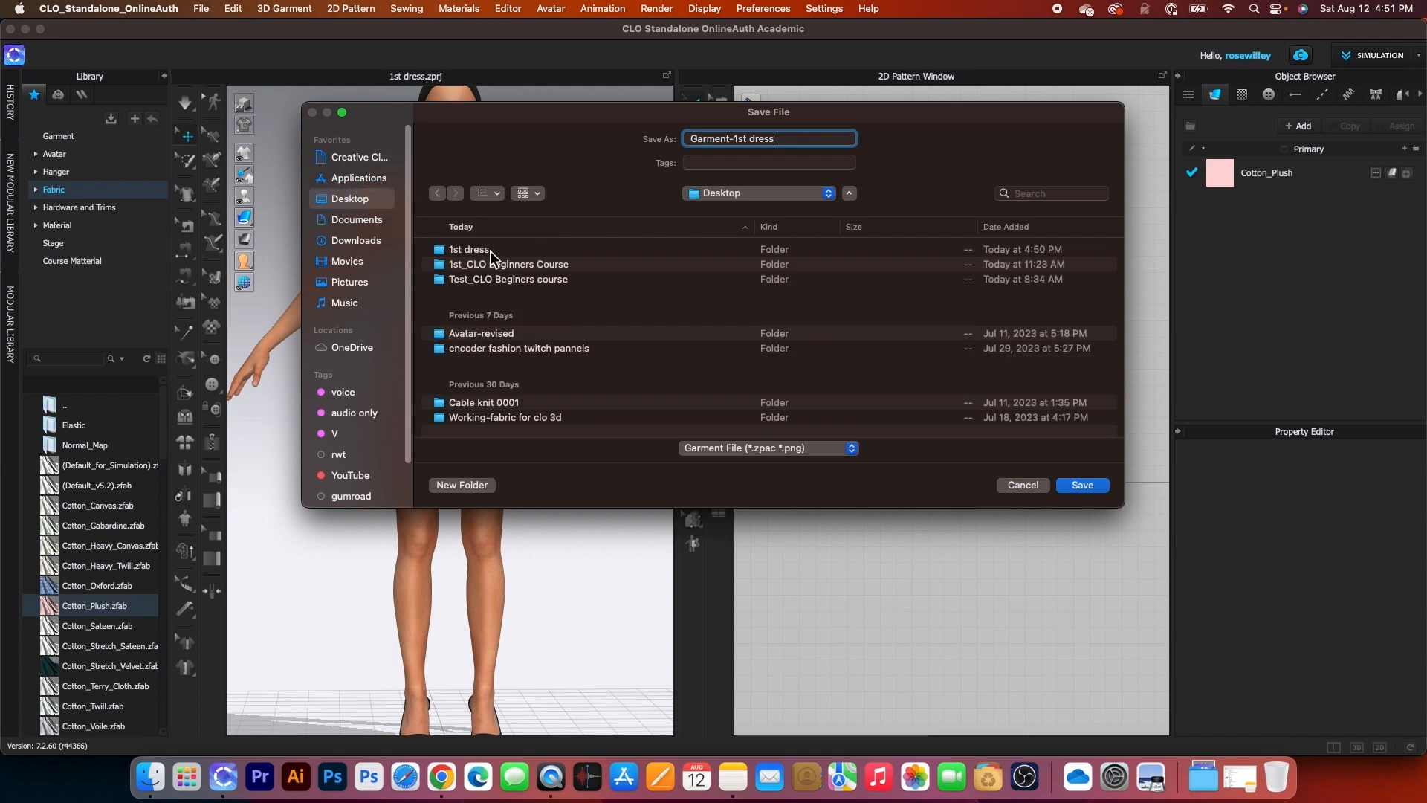
pyautogui.click(495, 253)
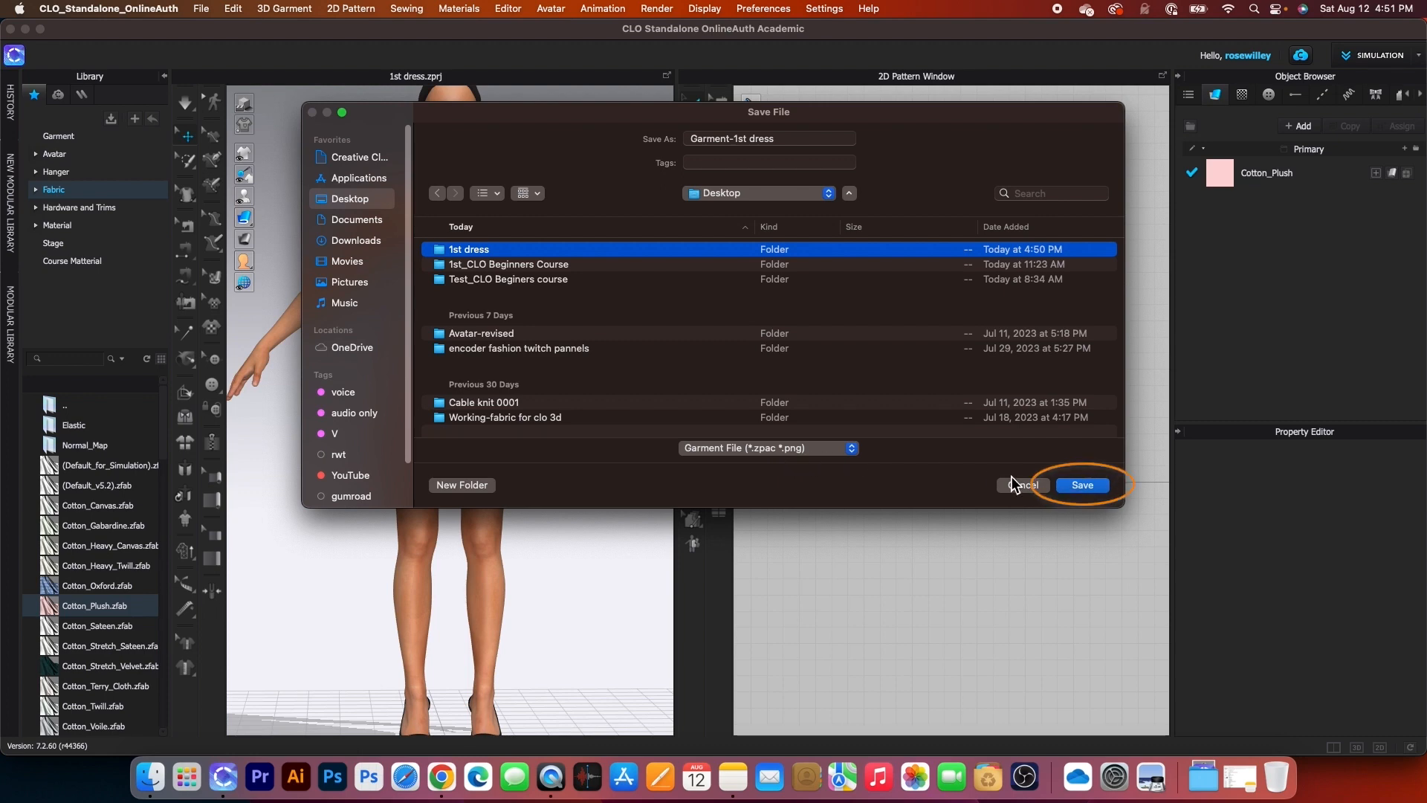
pyautogui.click(1083, 486)
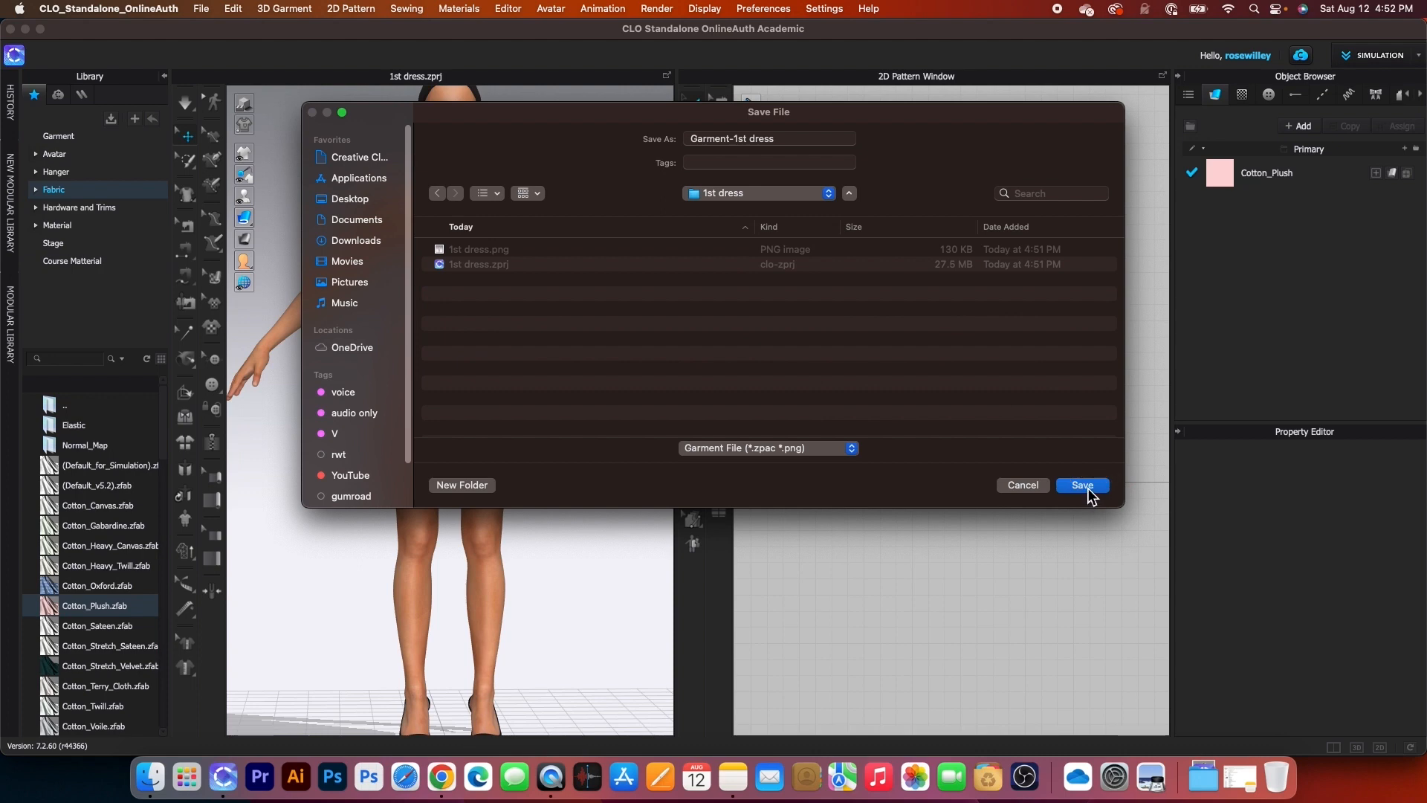
pyautogui.click(1086, 485)
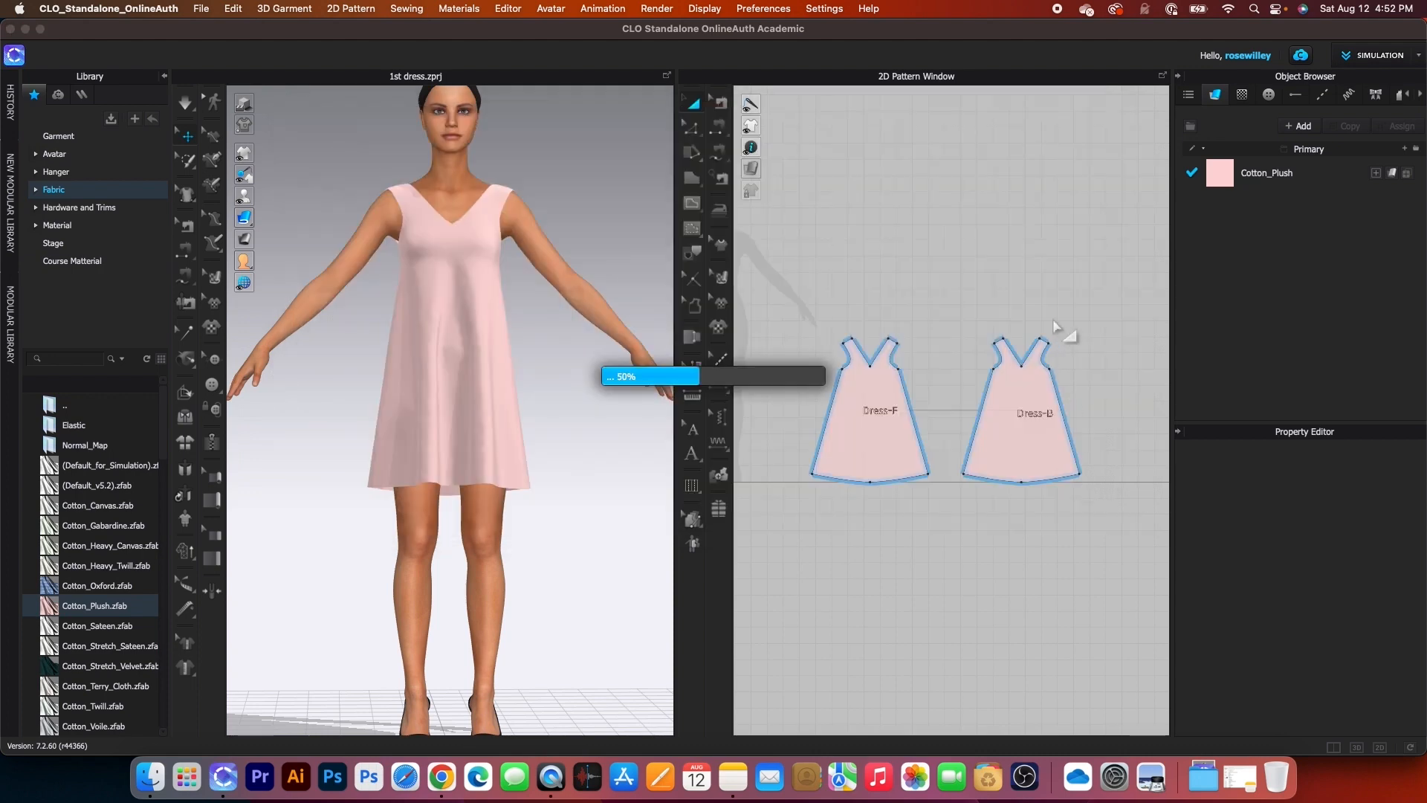
# Export the patterns as a DXF file named "dxf-1st dress" to the Desktop's "1st dress" folder, keeping the preset DXF-ASTM options
pyautogui.scroll(-2, 536, 370)
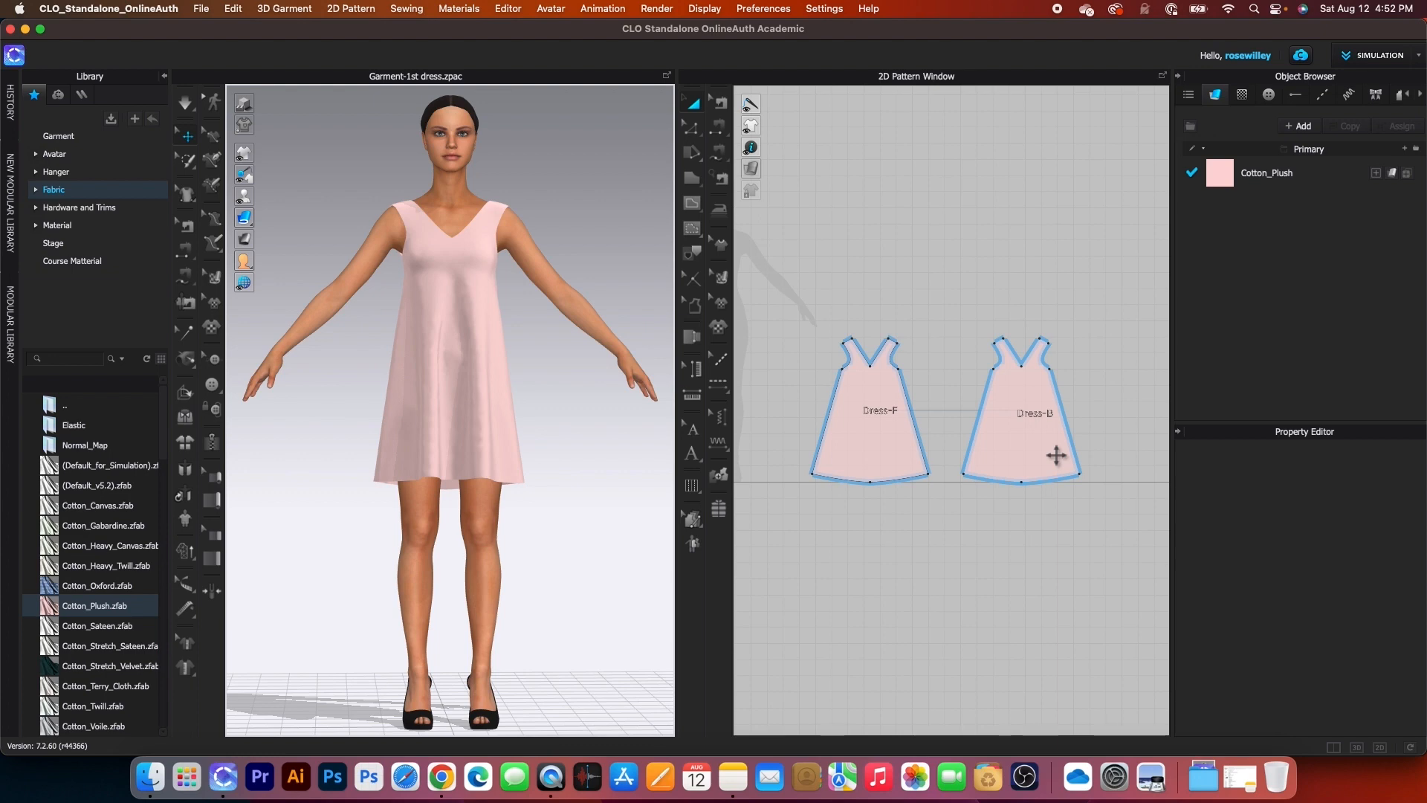
pyautogui.click(201, 10)
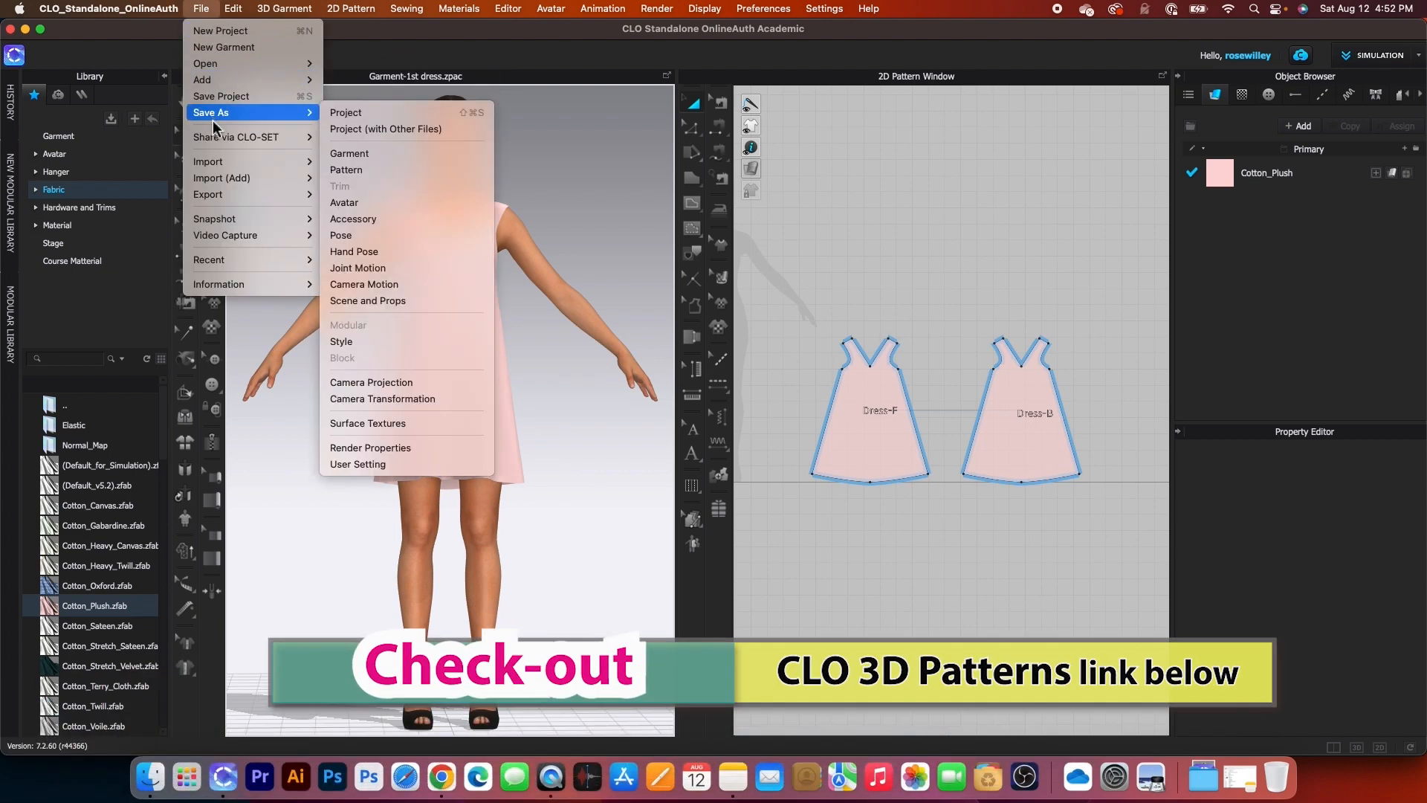
pyautogui.moveTo(230, 197)
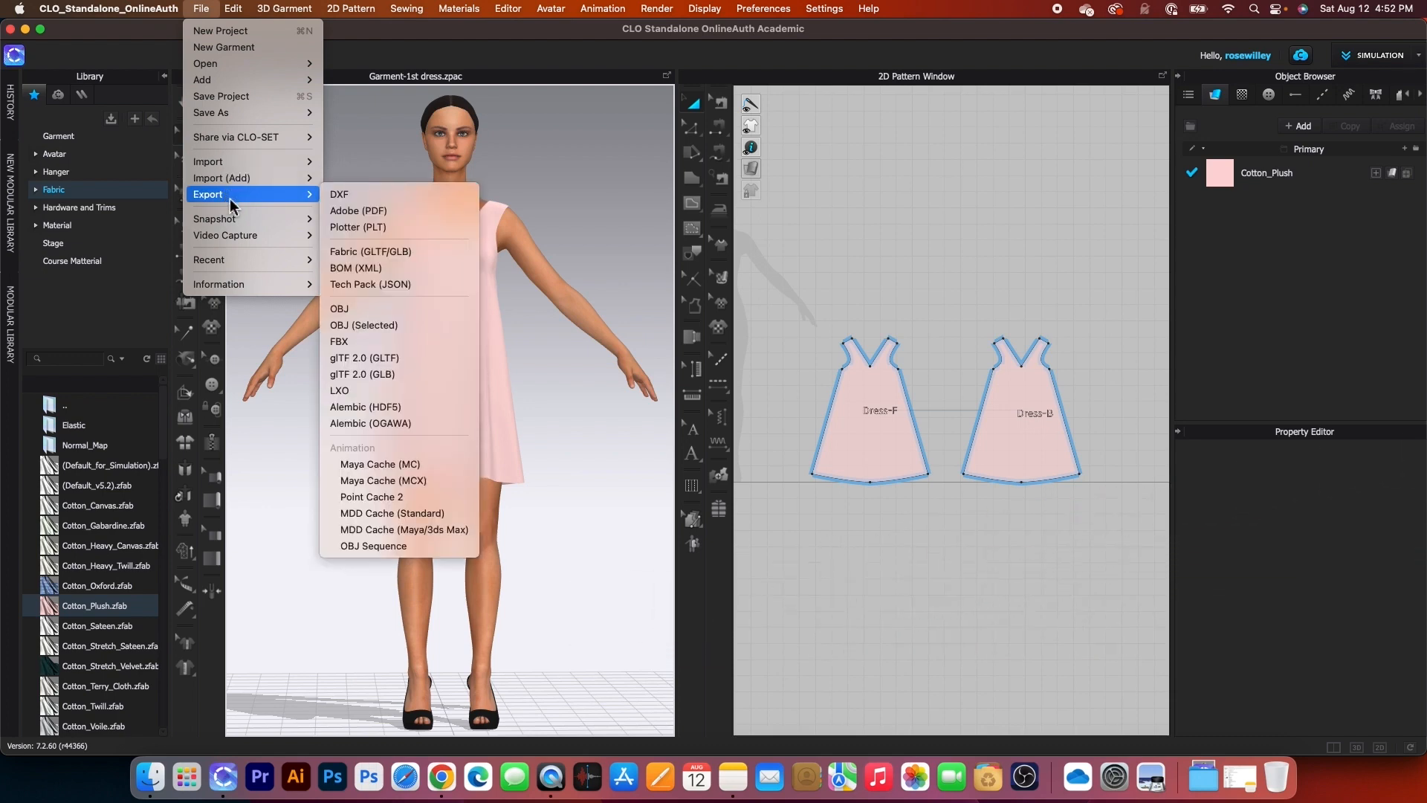
pyautogui.click(368, 195)
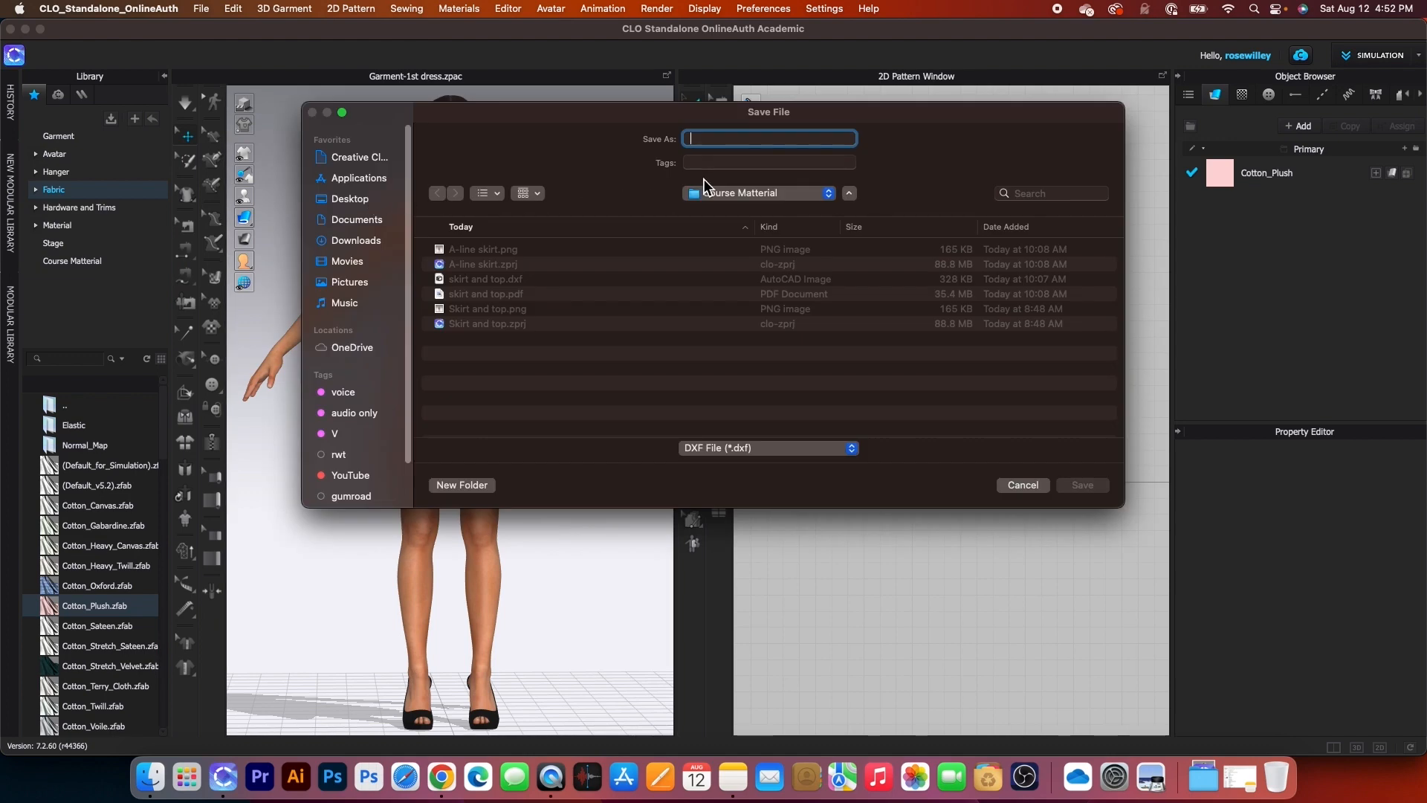
pyautogui.write('dxf-1st dress')
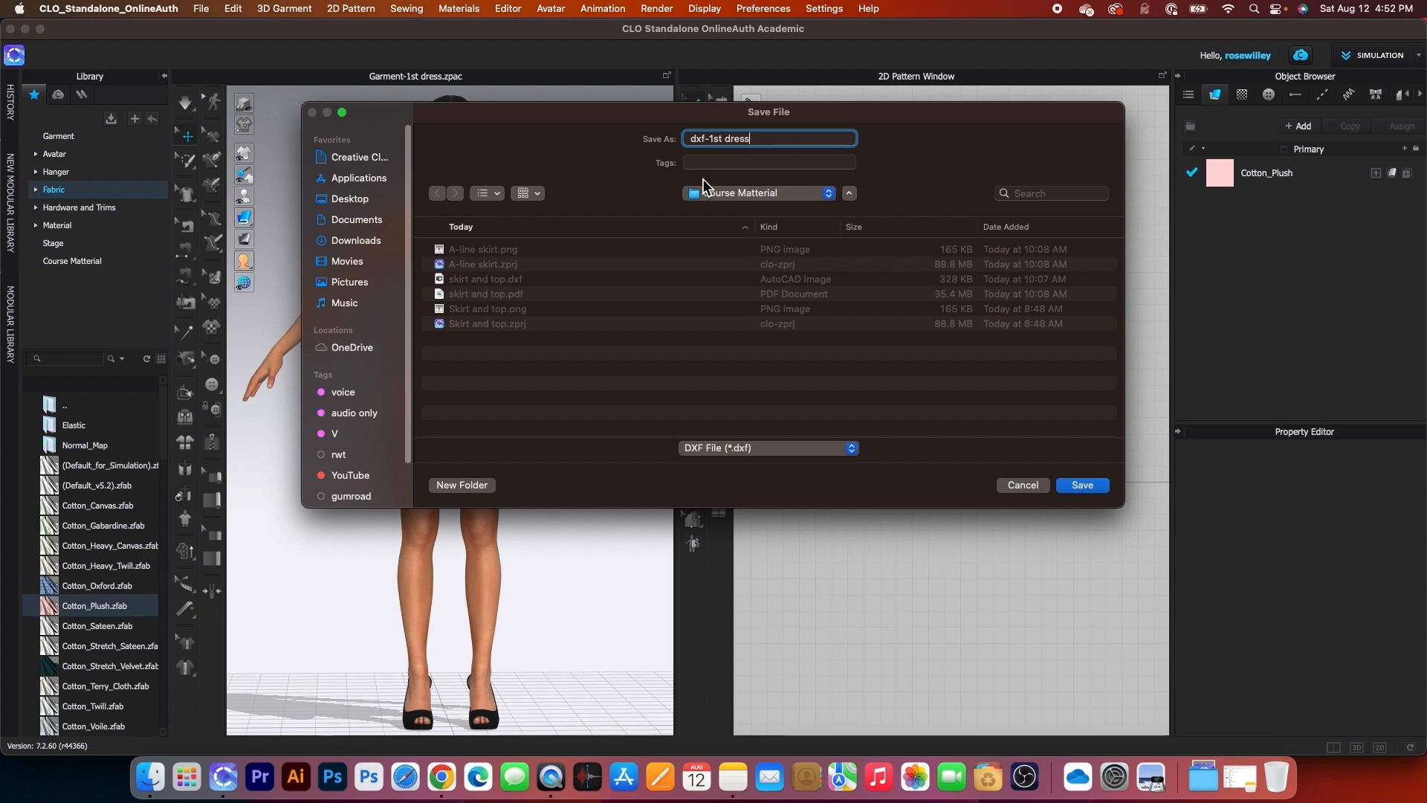
pyautogui.click(360, 201)
pyautogui.click(502, 257)
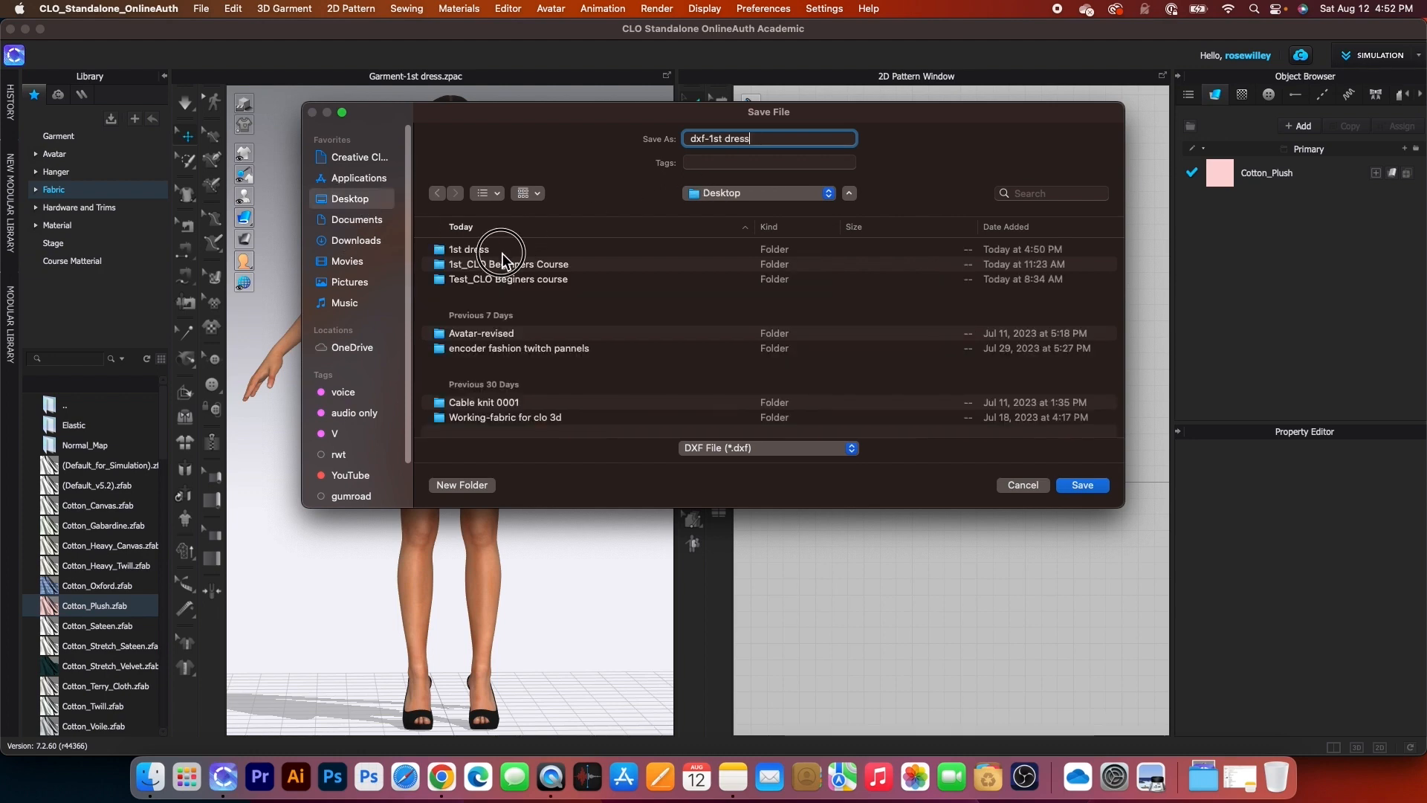
pyautogui.click(1087, 487)
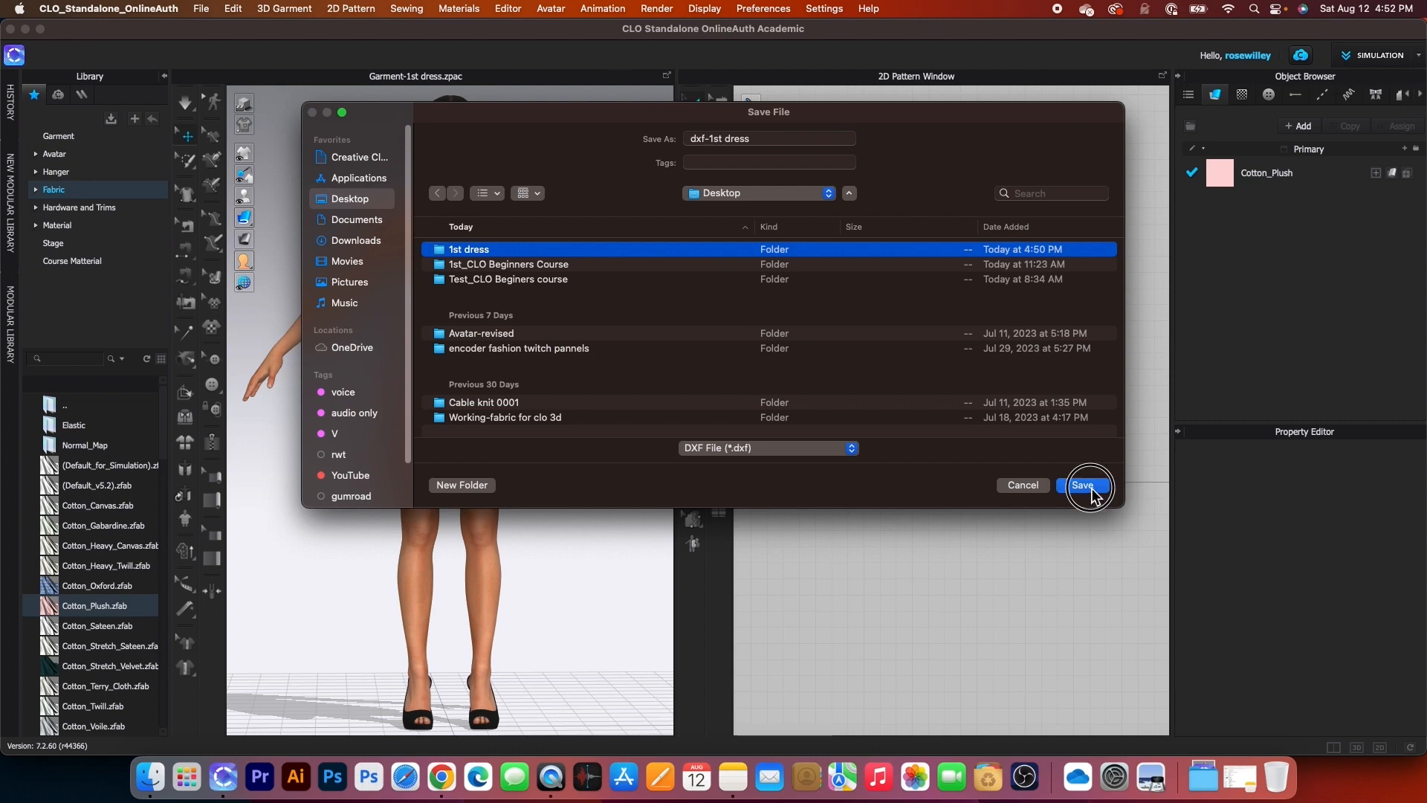
pyautogui.click(1087, 487)
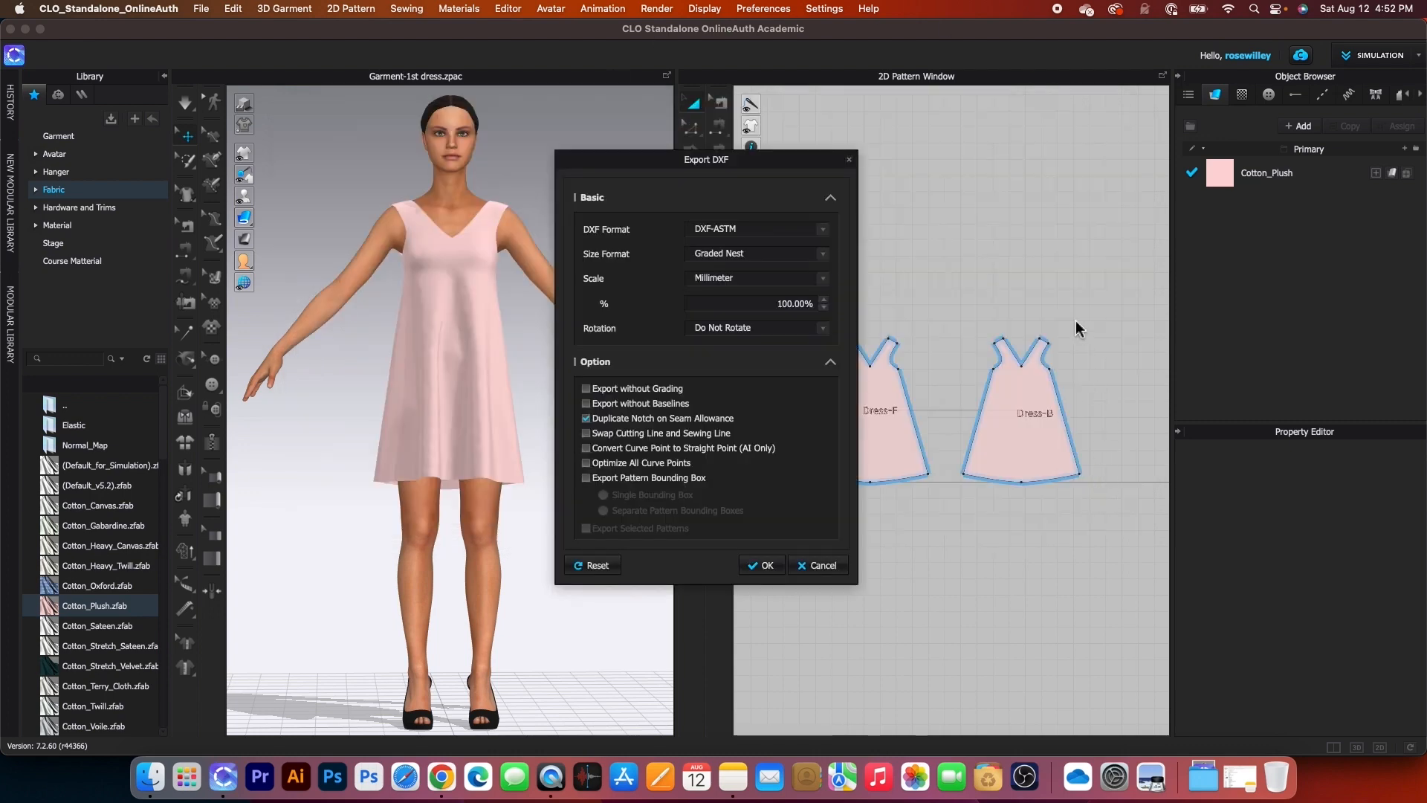
pyautogui.moveTo(806, 161); pyautogui.dragTo(742, 128)
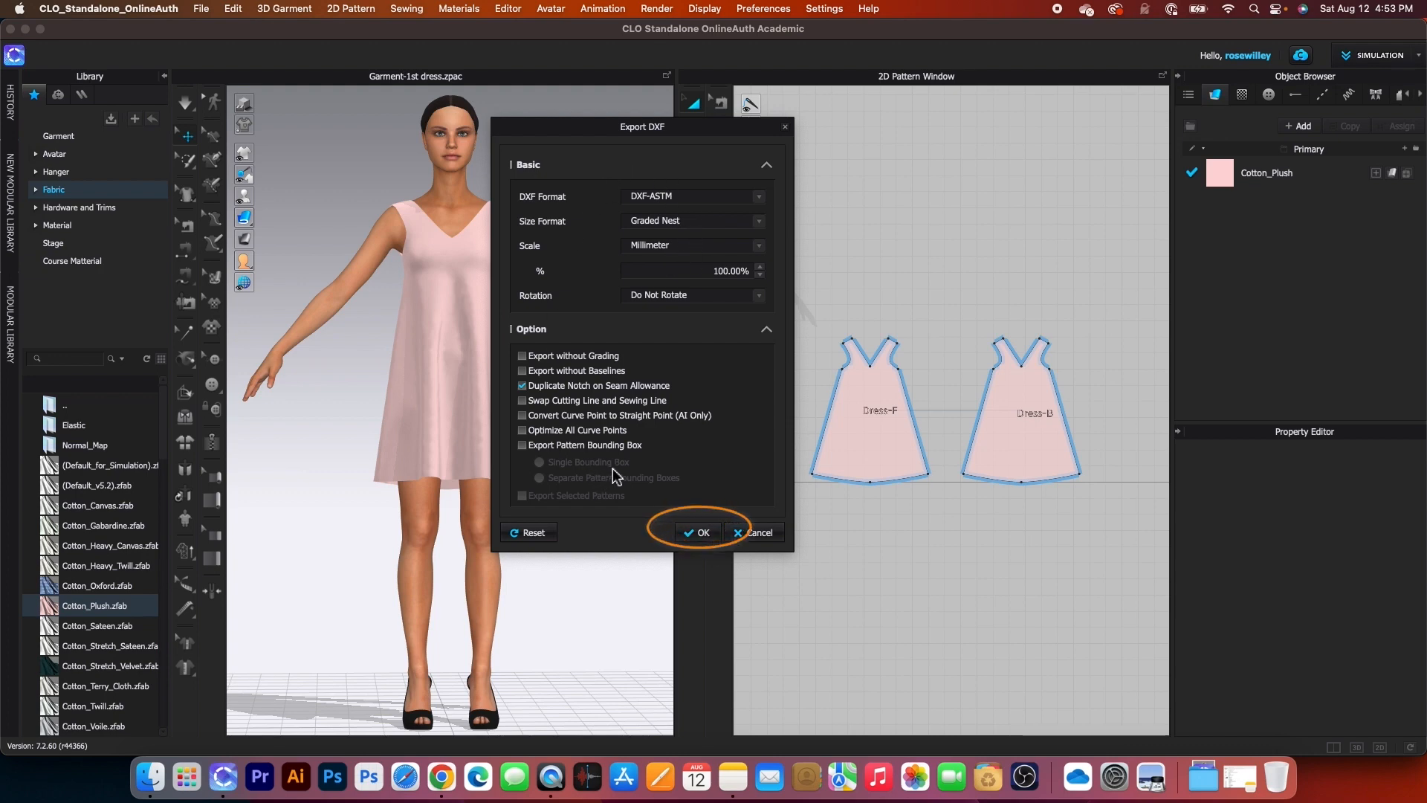
pyautogui.click(703, 533)
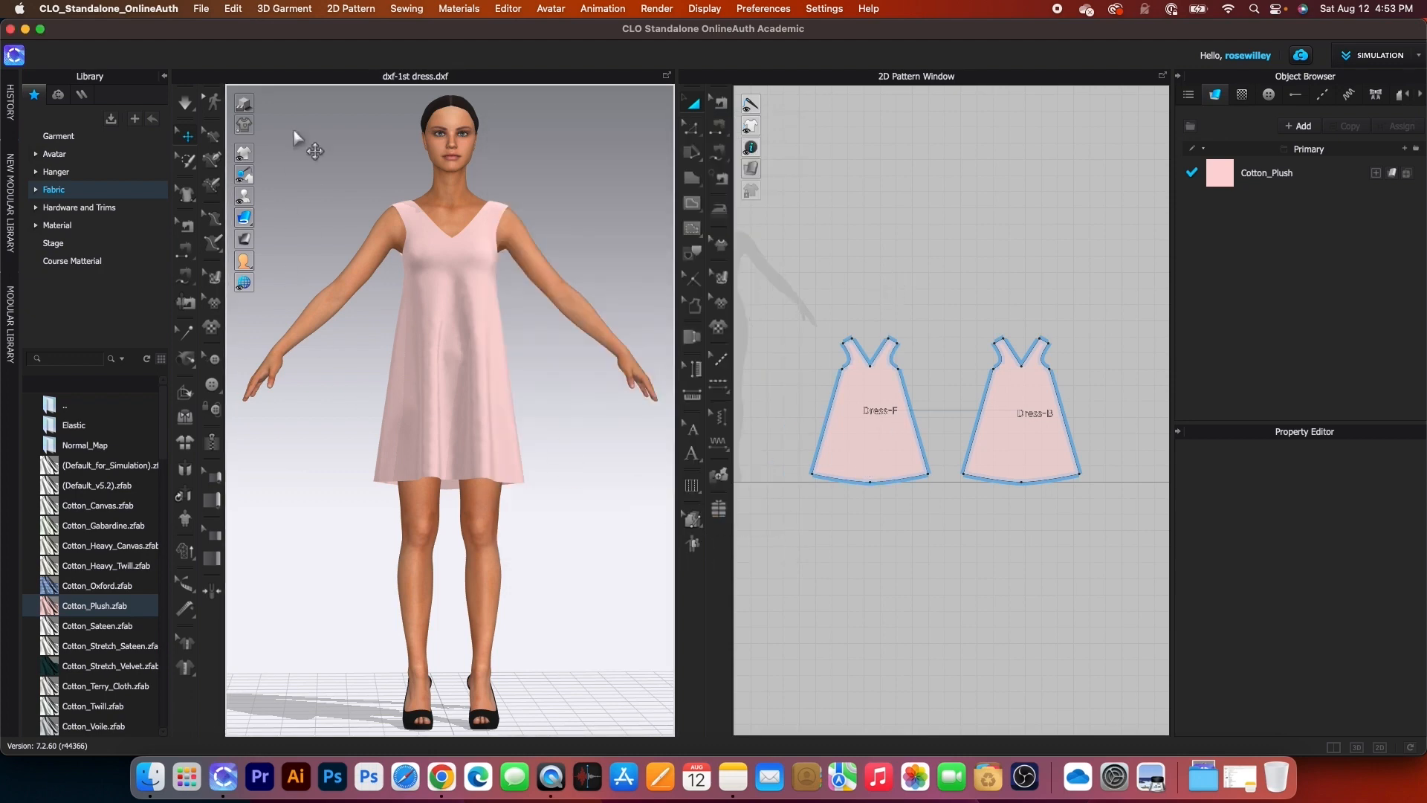
# Set up an Adobe PDF export of the patterns named "pdf-1st dress" in the Desktop's "1st dress" folder
pyautogui.click(201, 8)
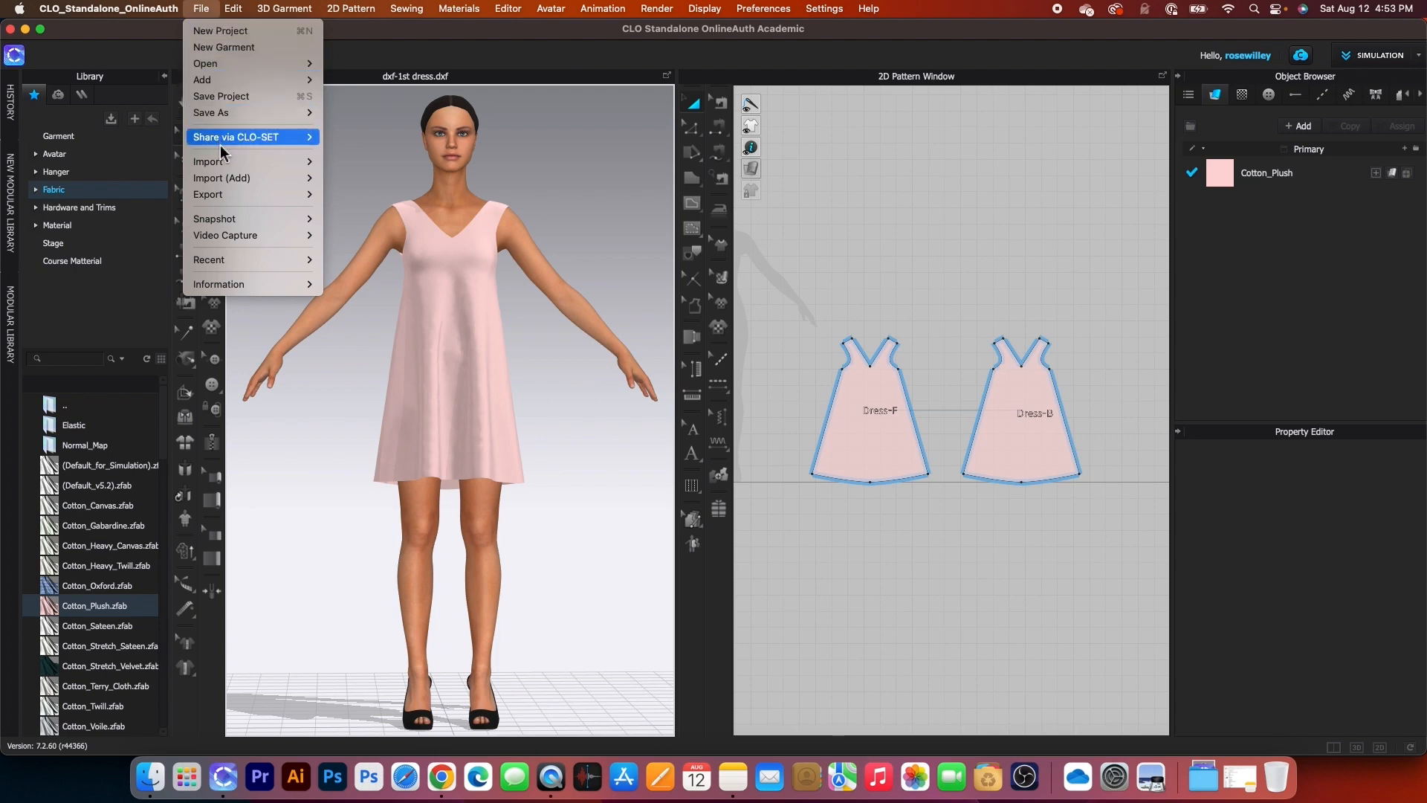
pyautogui.moveTo(232, 197)
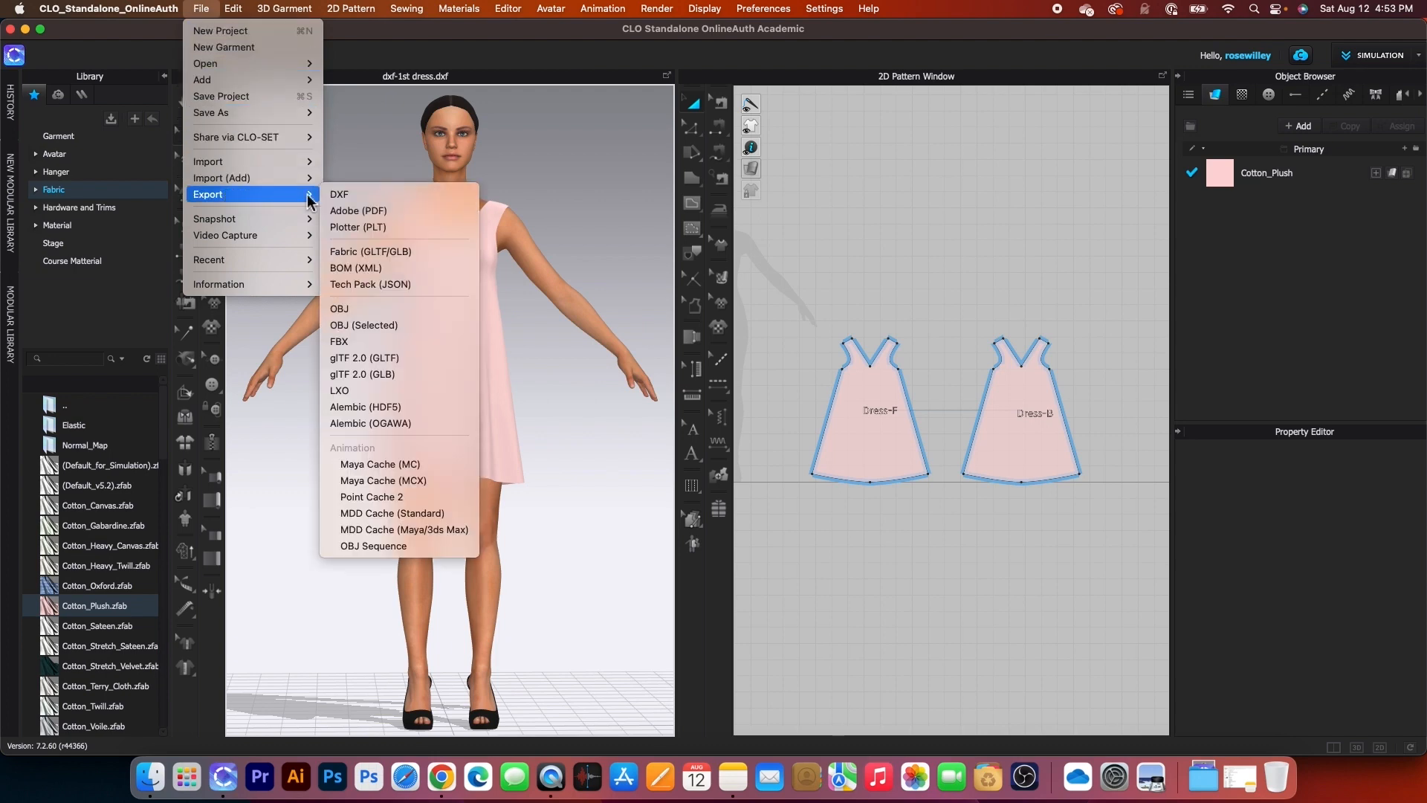
pyautogui.click(390, 211)
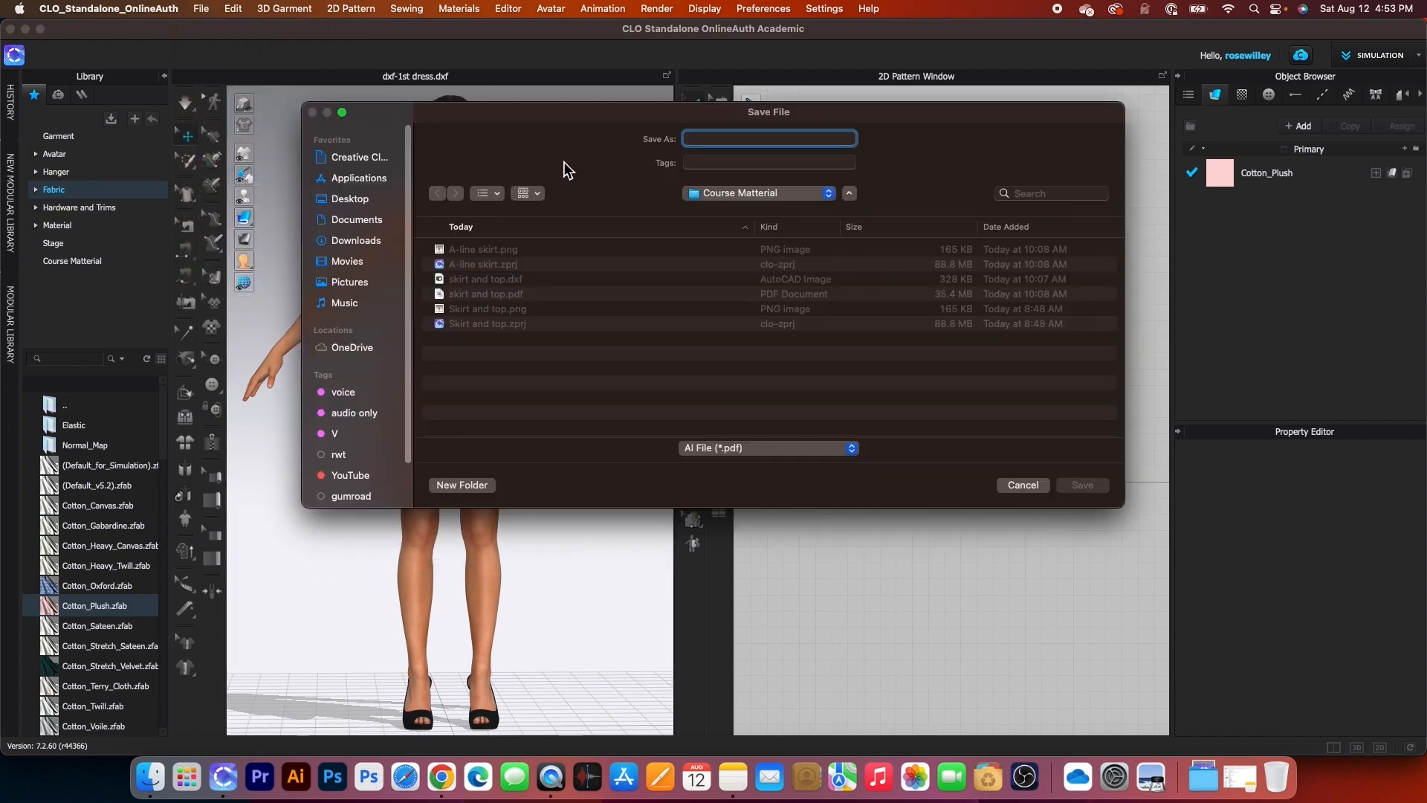
pyautogui.write('pdf-')
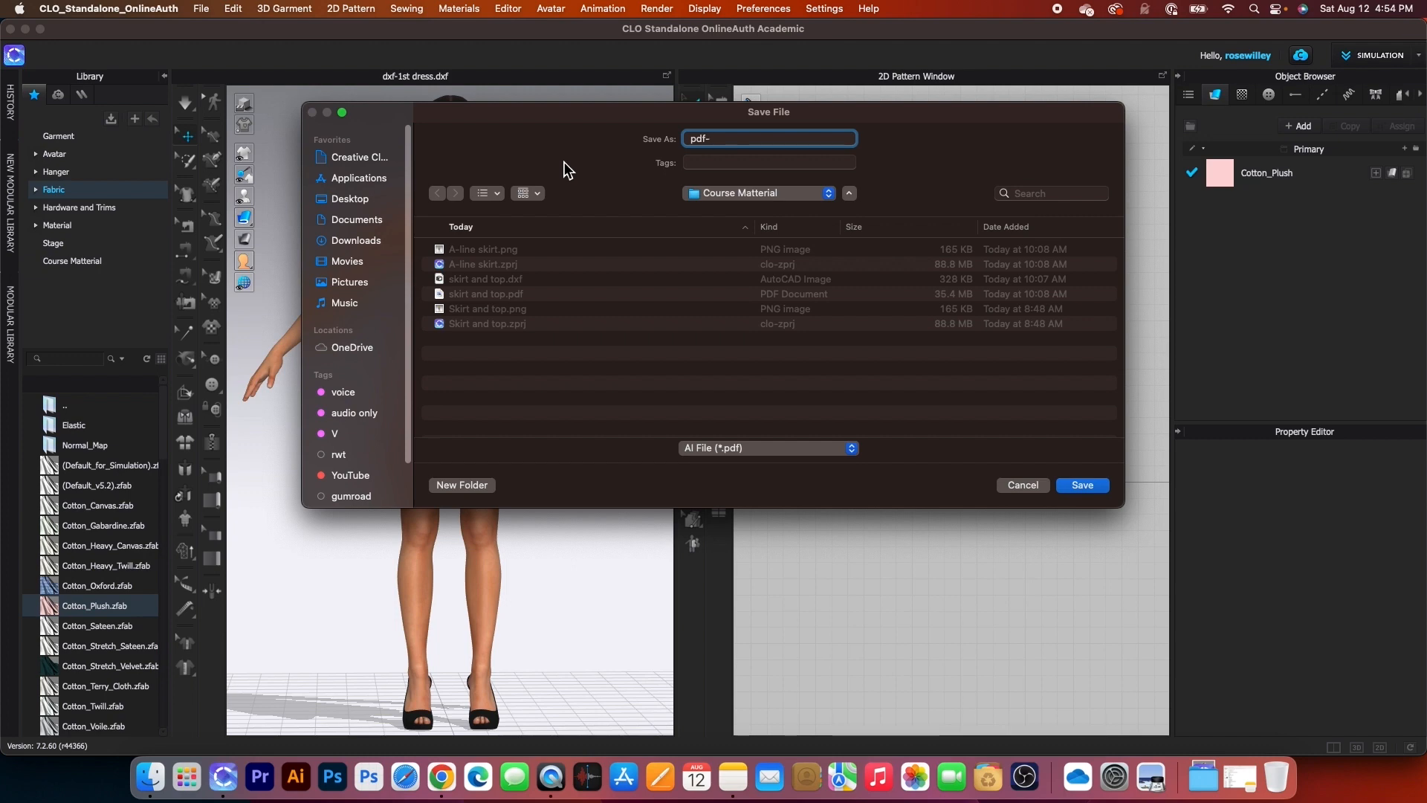
pyautogui.write('st dress')
pyautogui.click(351, 199)
pyautogui.click(470, 251)
pyautogui.click(1085, 484)
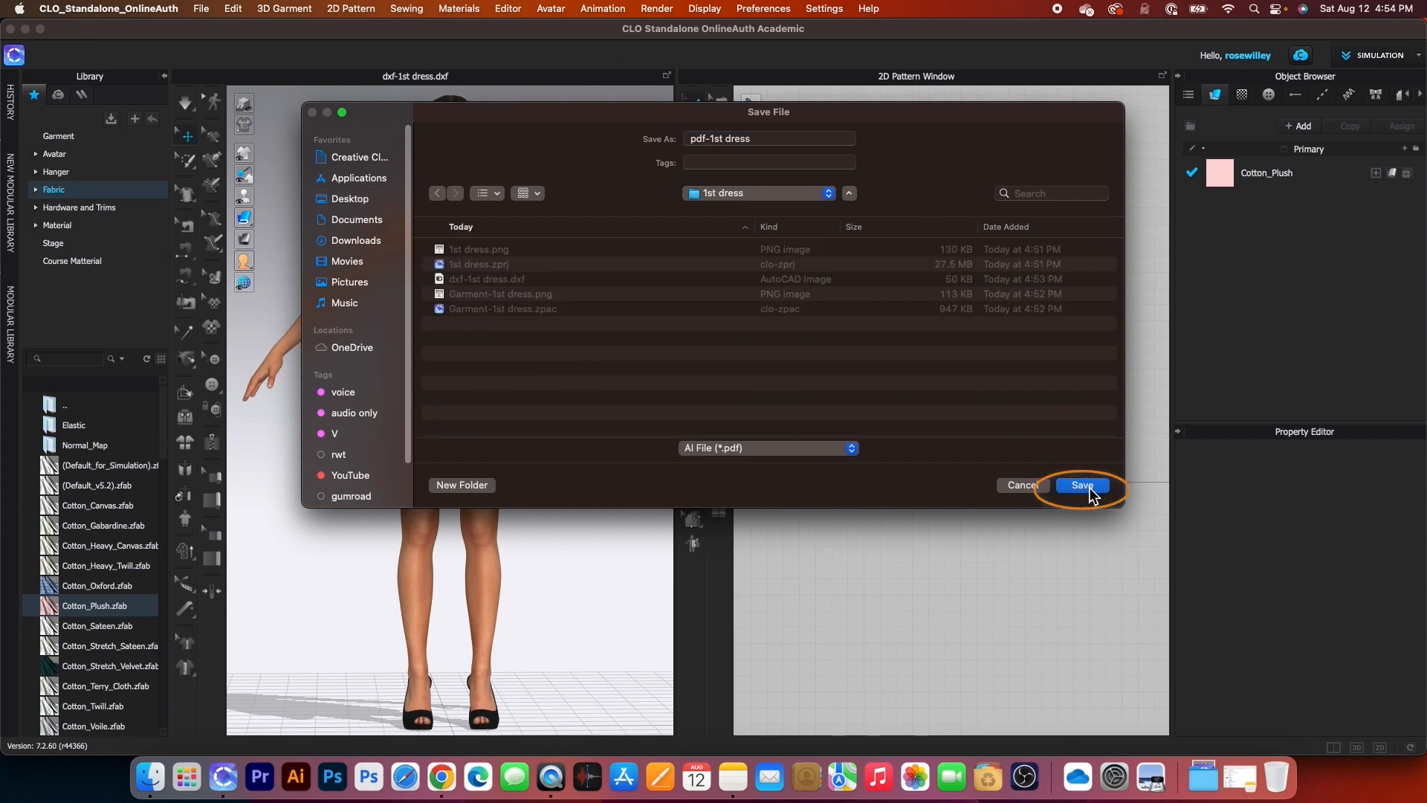
pyautogui.click(1087, 488)
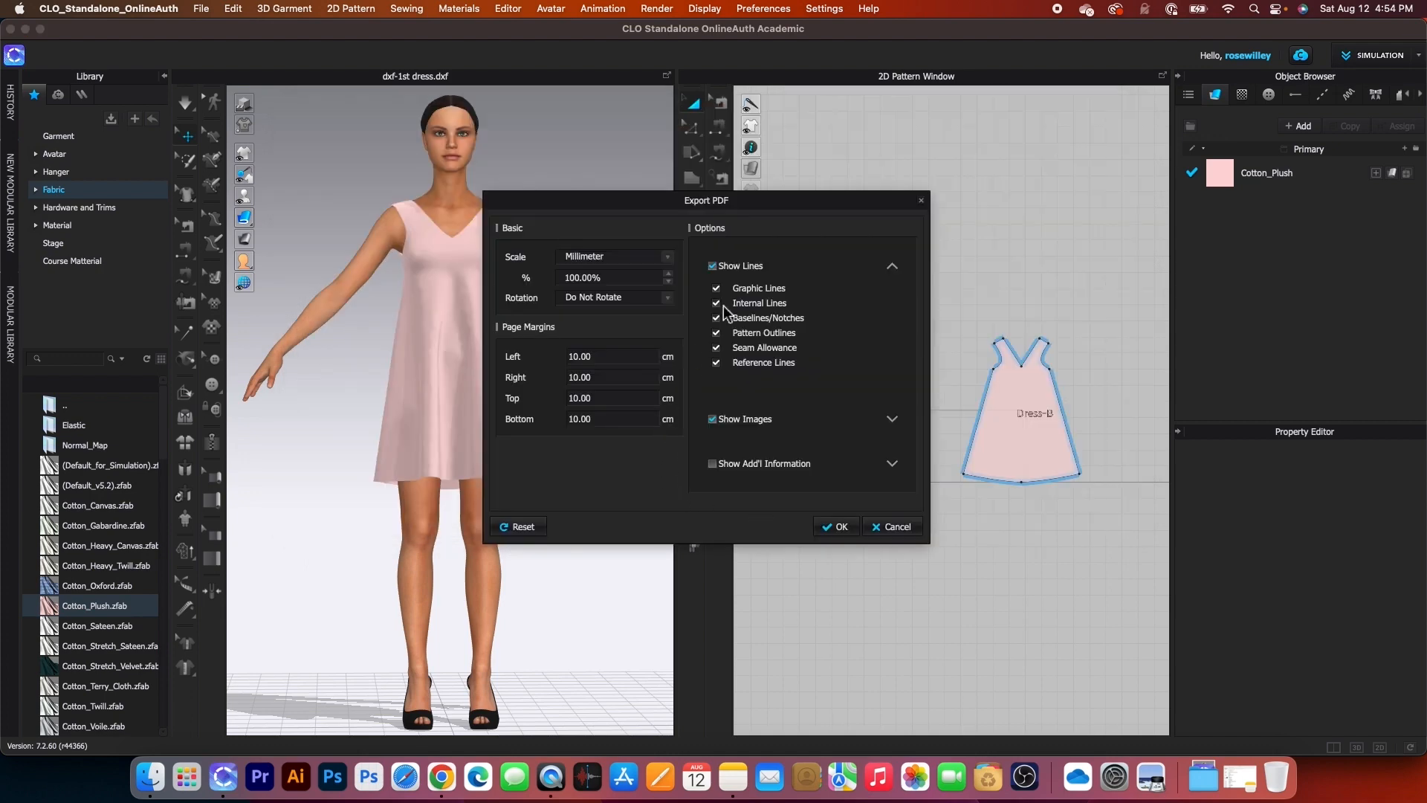
# Review the PDF export's line, image and additional information options, then export with the preset selections kept and Pattern Names off
pyautogui.moveTo(791, 198); pyautogui.dragTo(782, 159)
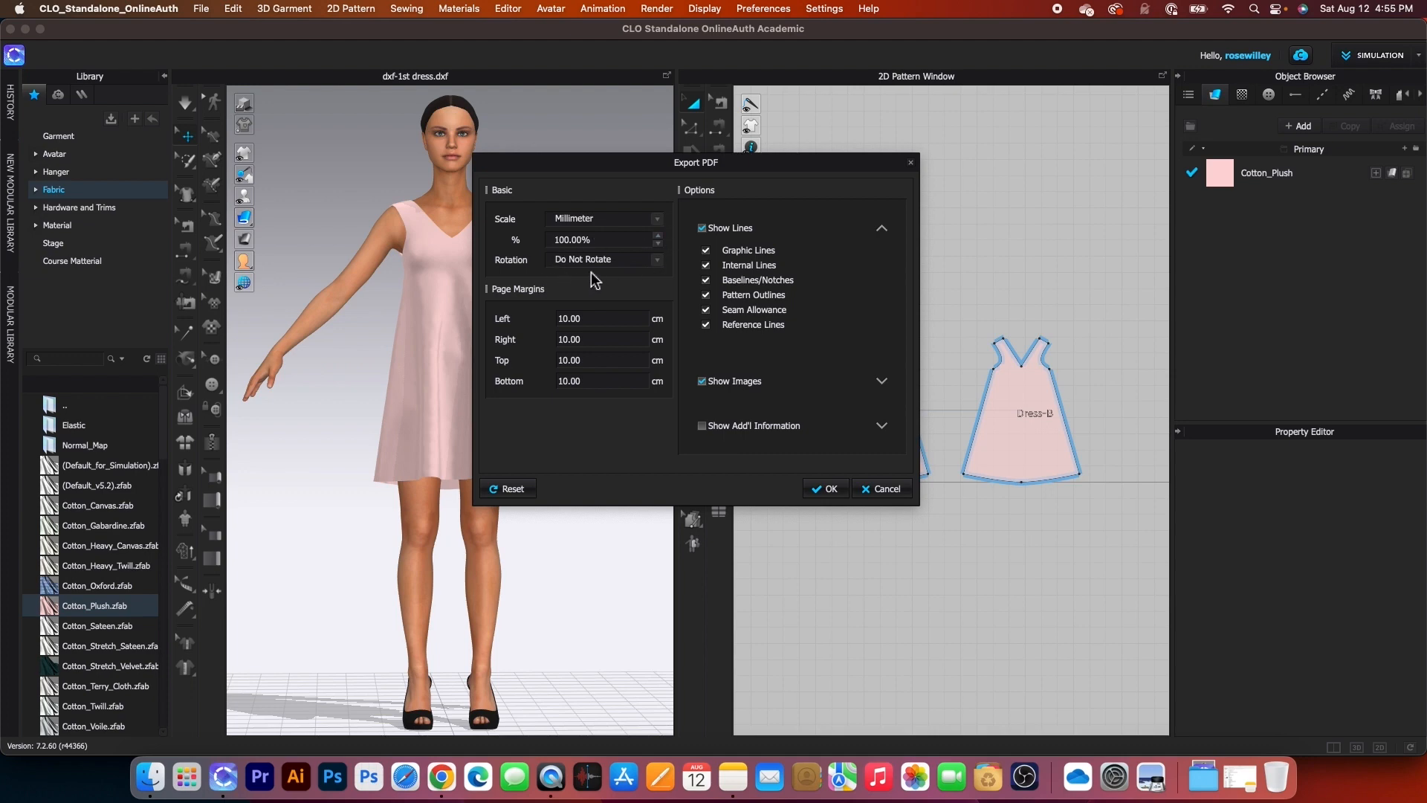
pyautogui.click(885, 231)
pyautogui.click(847, 229)
pyautogui.click(702, 230)
pyautogui.click(703, 229)
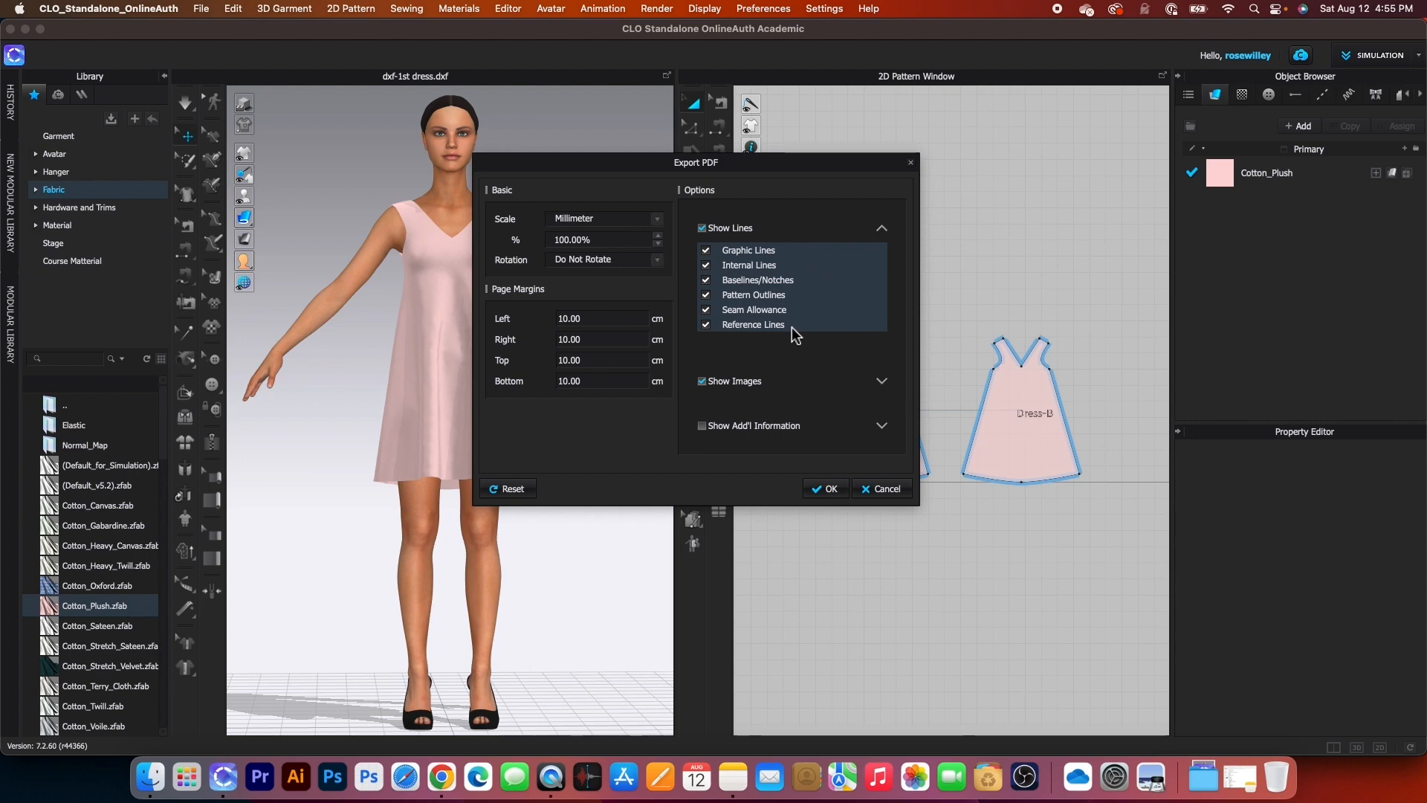
pyautogui.click(882, 382)
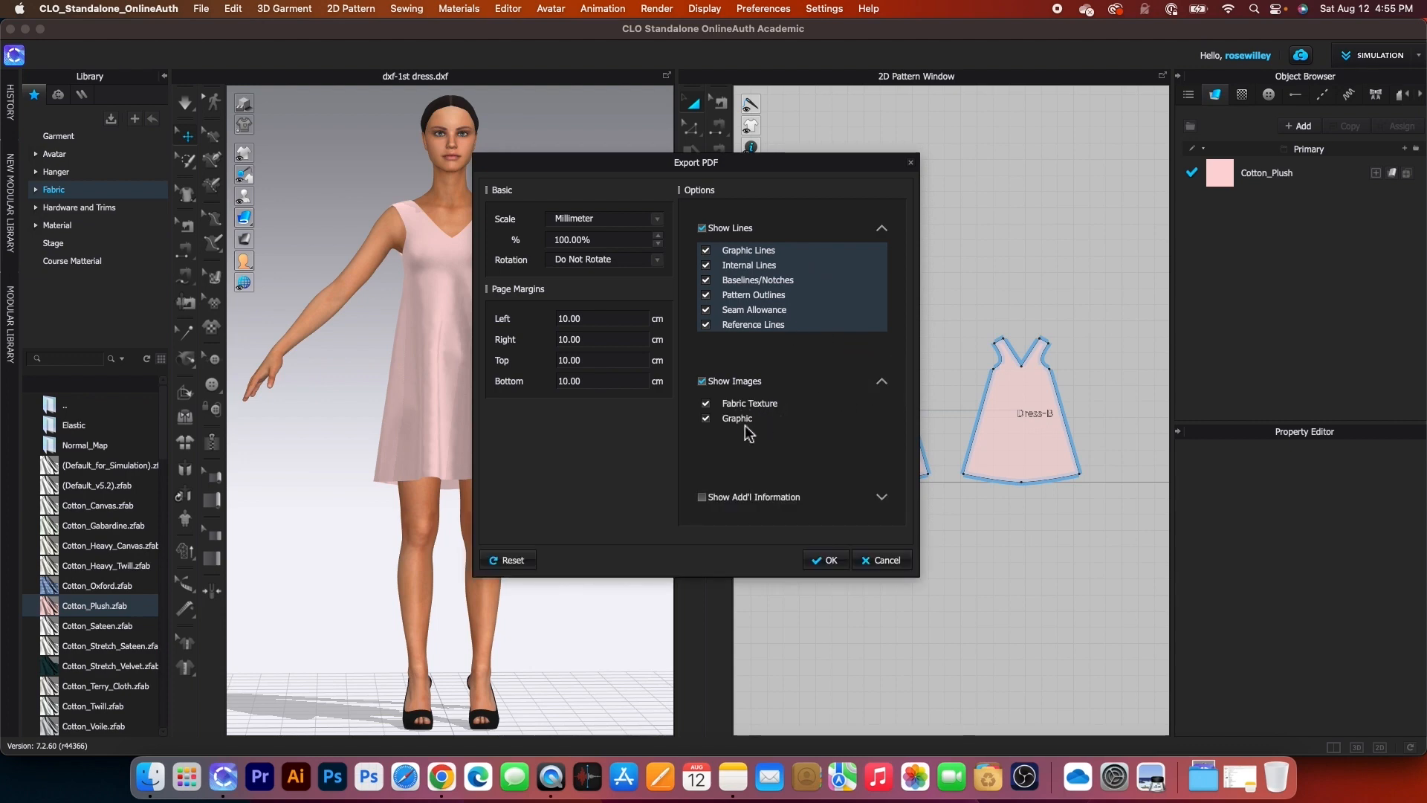
pyautogui.moveTo(808, 165); pyautogui.dragTo(795, 131)
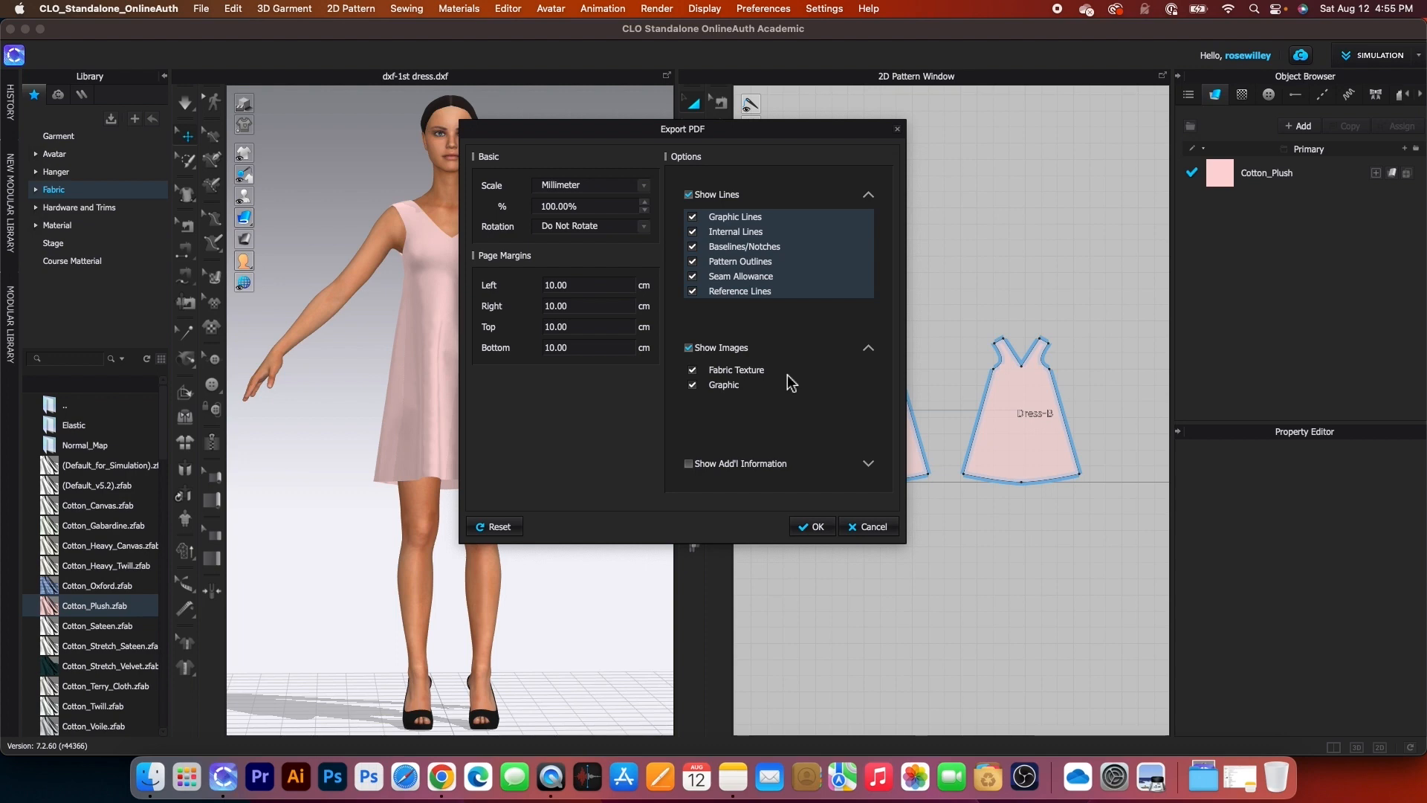
pyautogui.click(870, 465)
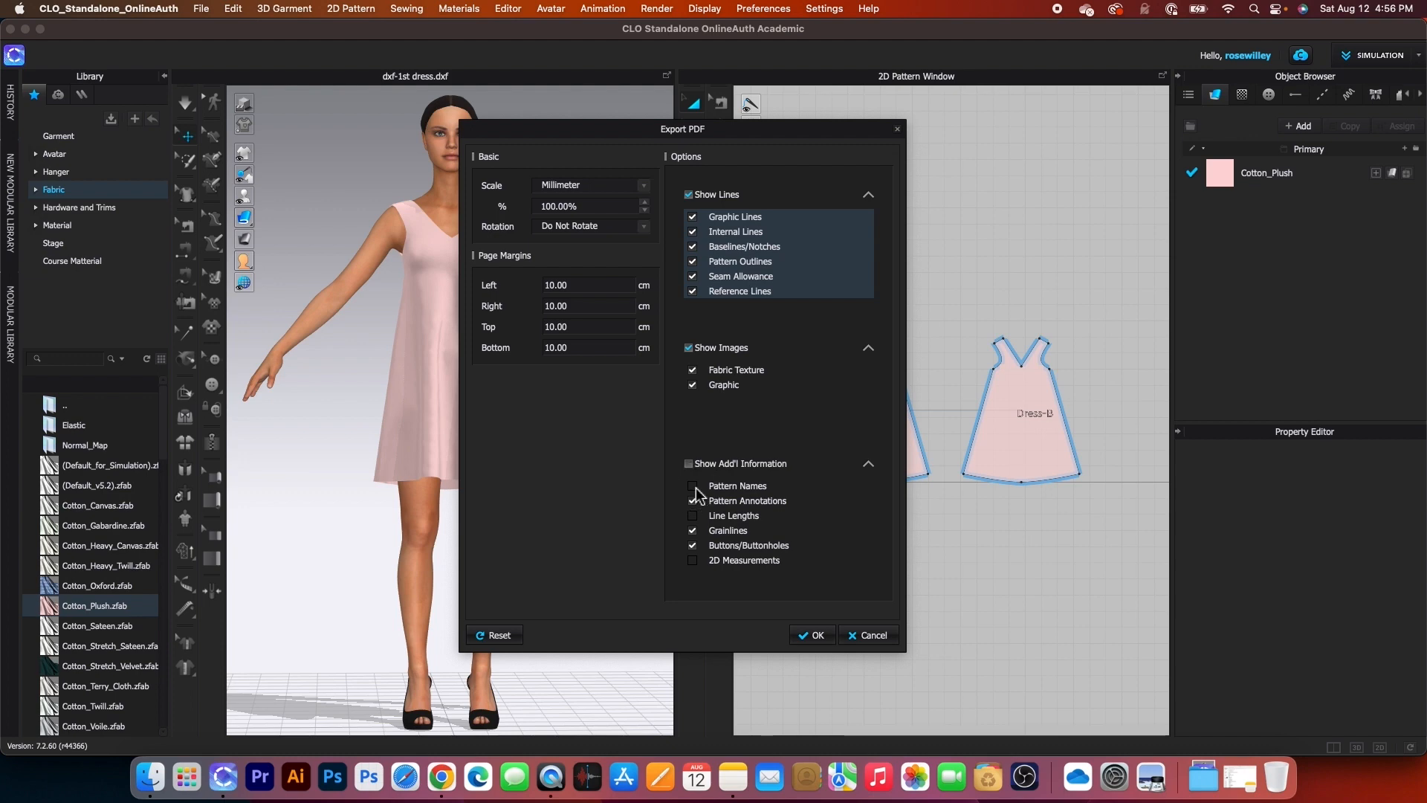
pyautogui.click(721, 488)
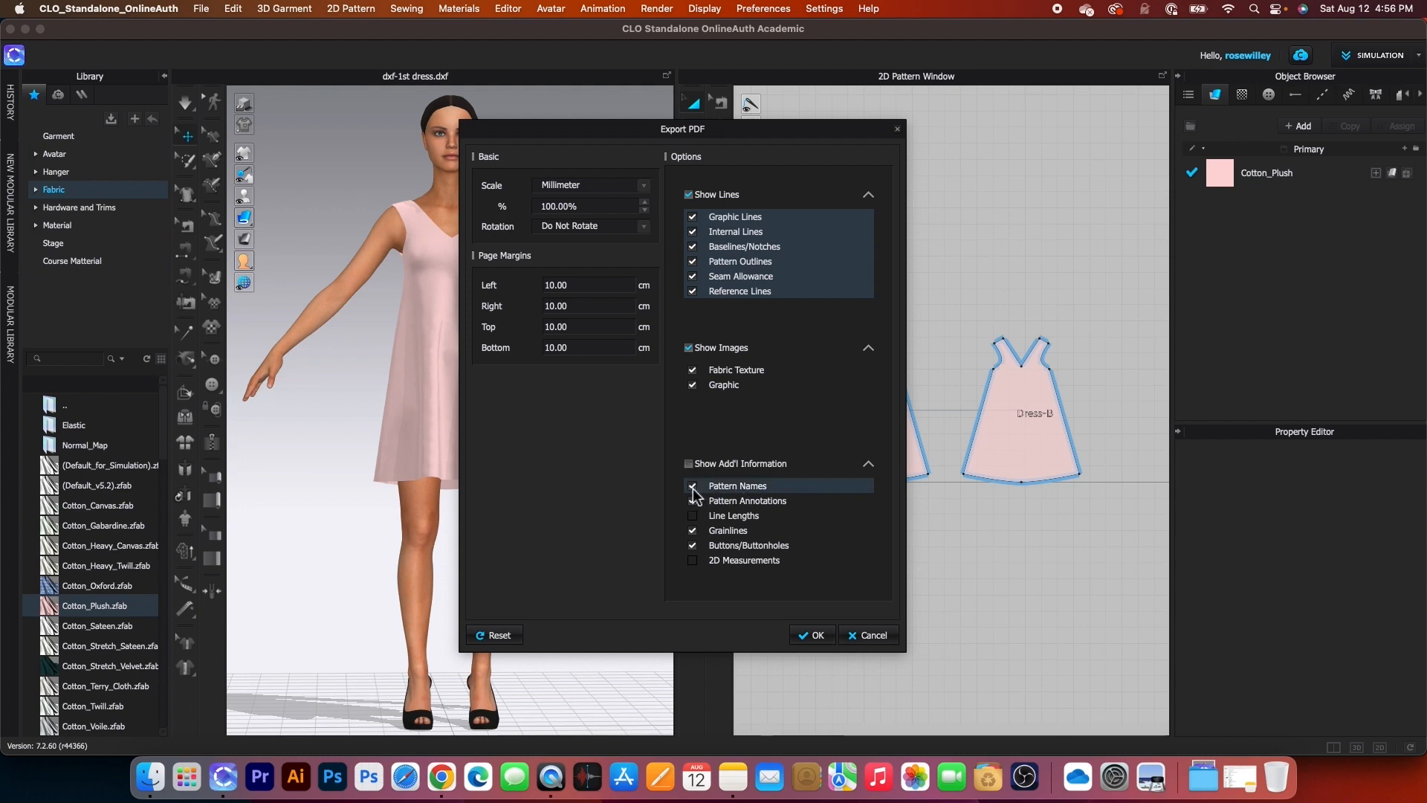
pyautogui.click(692, 486)
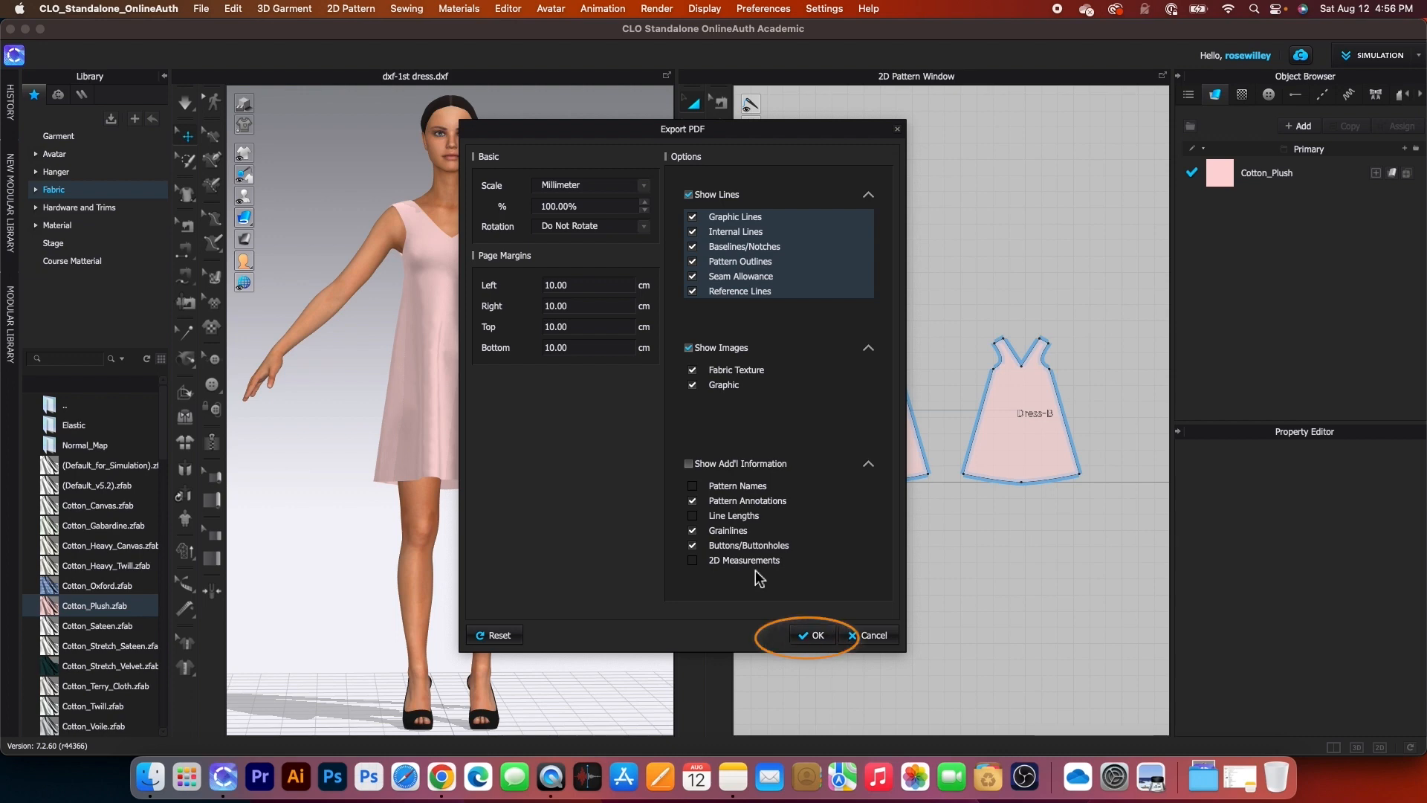
pyautogui.click(815, 636)
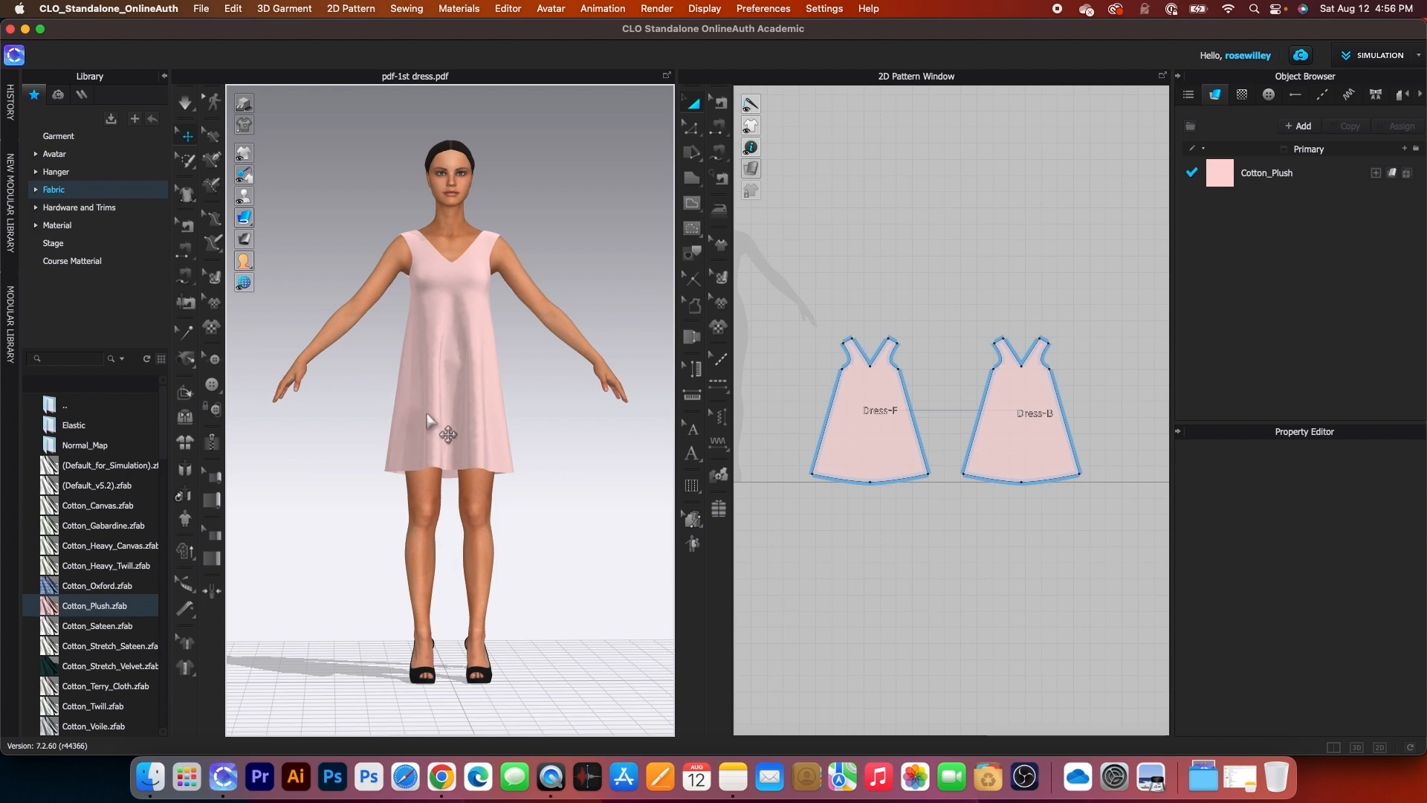
# Start a new project, then open the project file "1st dress.zprj" from the Desktop's "1st dress" folder
pyautogui.click(201, 11)
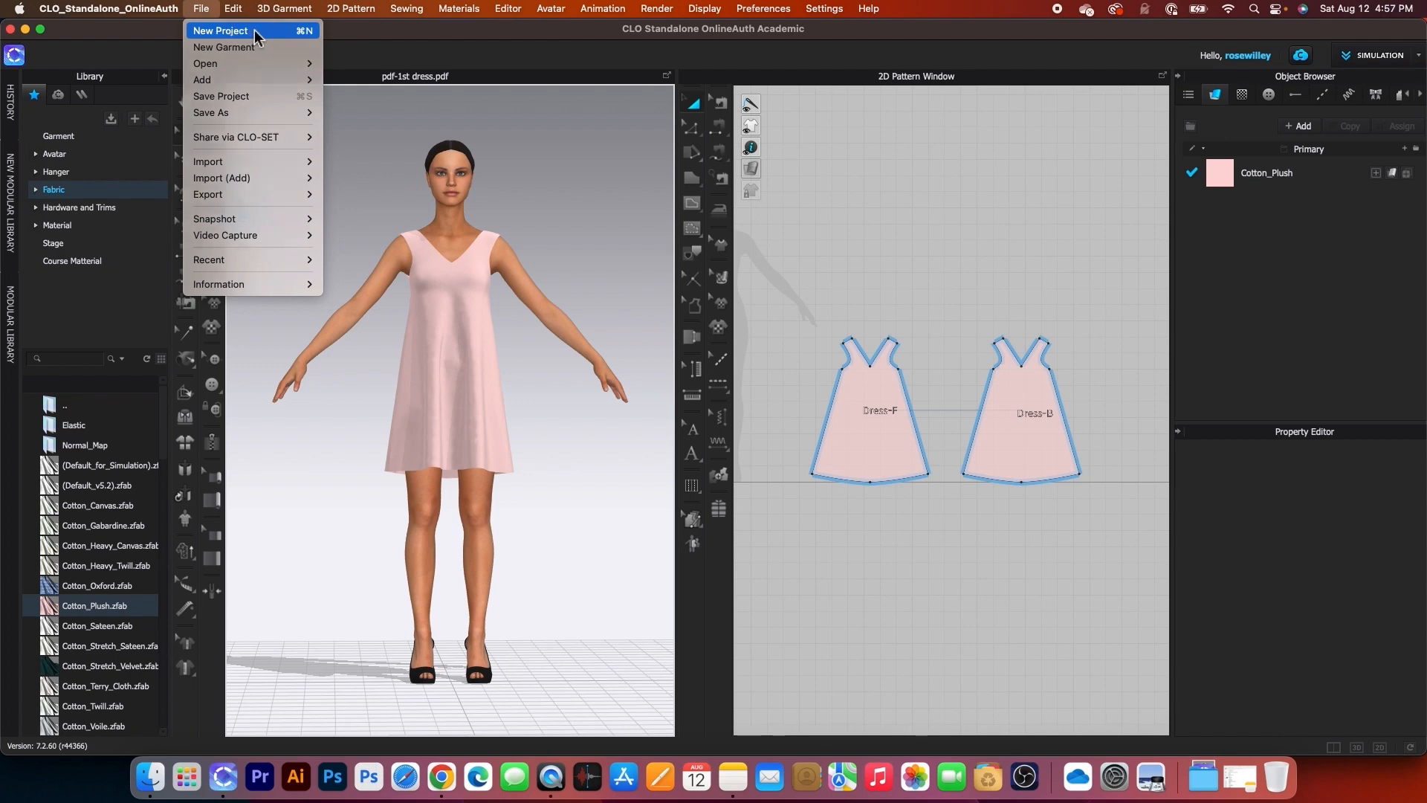
pyautogui.click(223, 30)
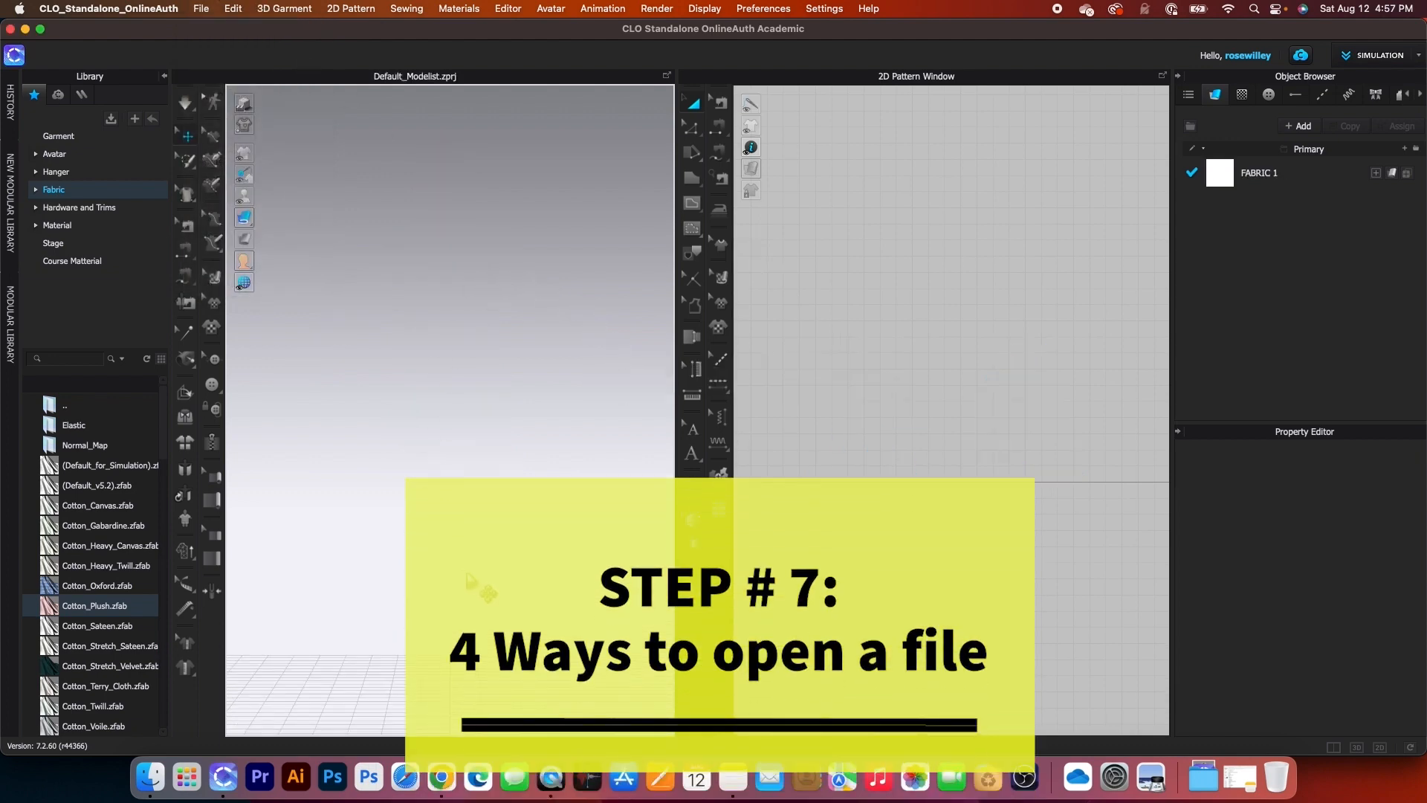
pyautogui.click(200, 11)
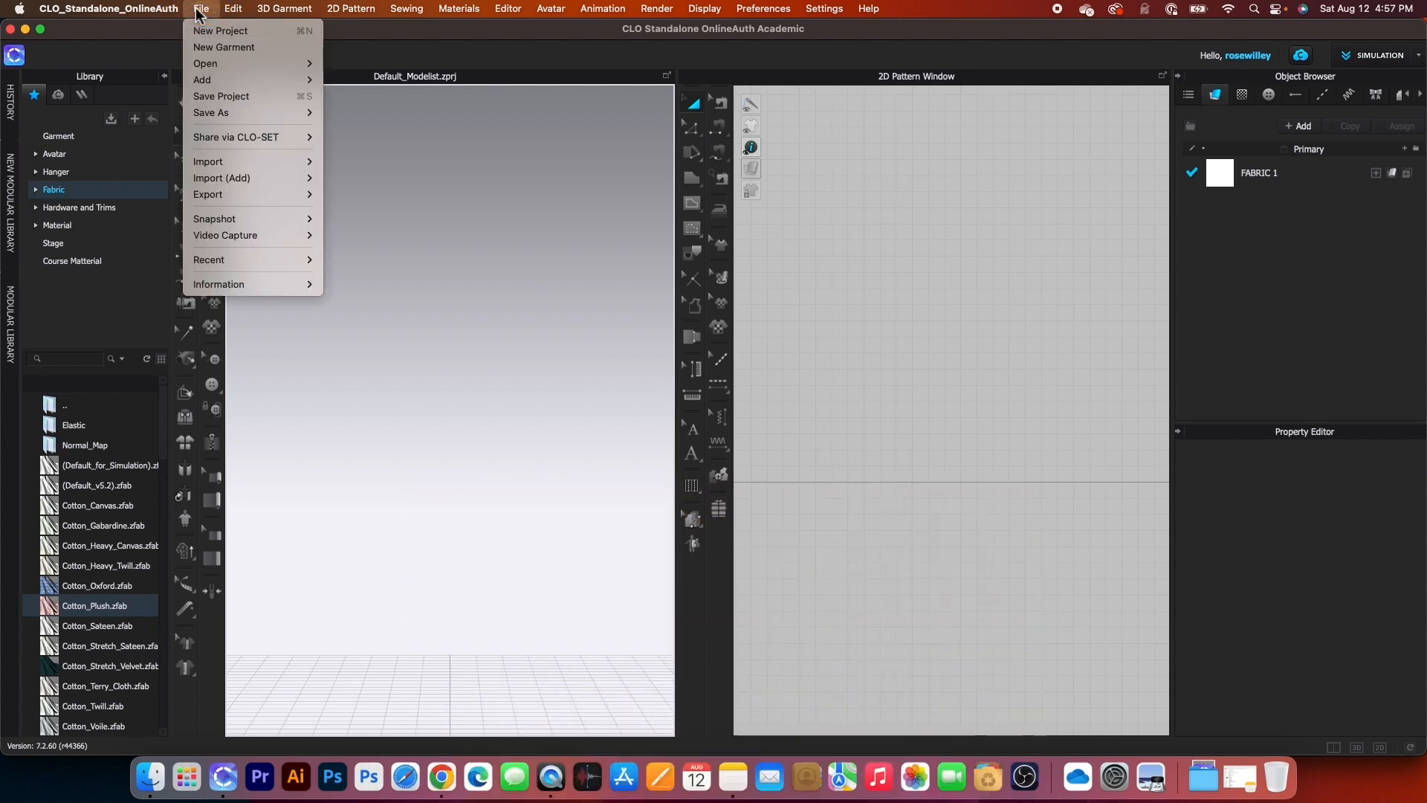
pyautogui.moveTo(218, 65)
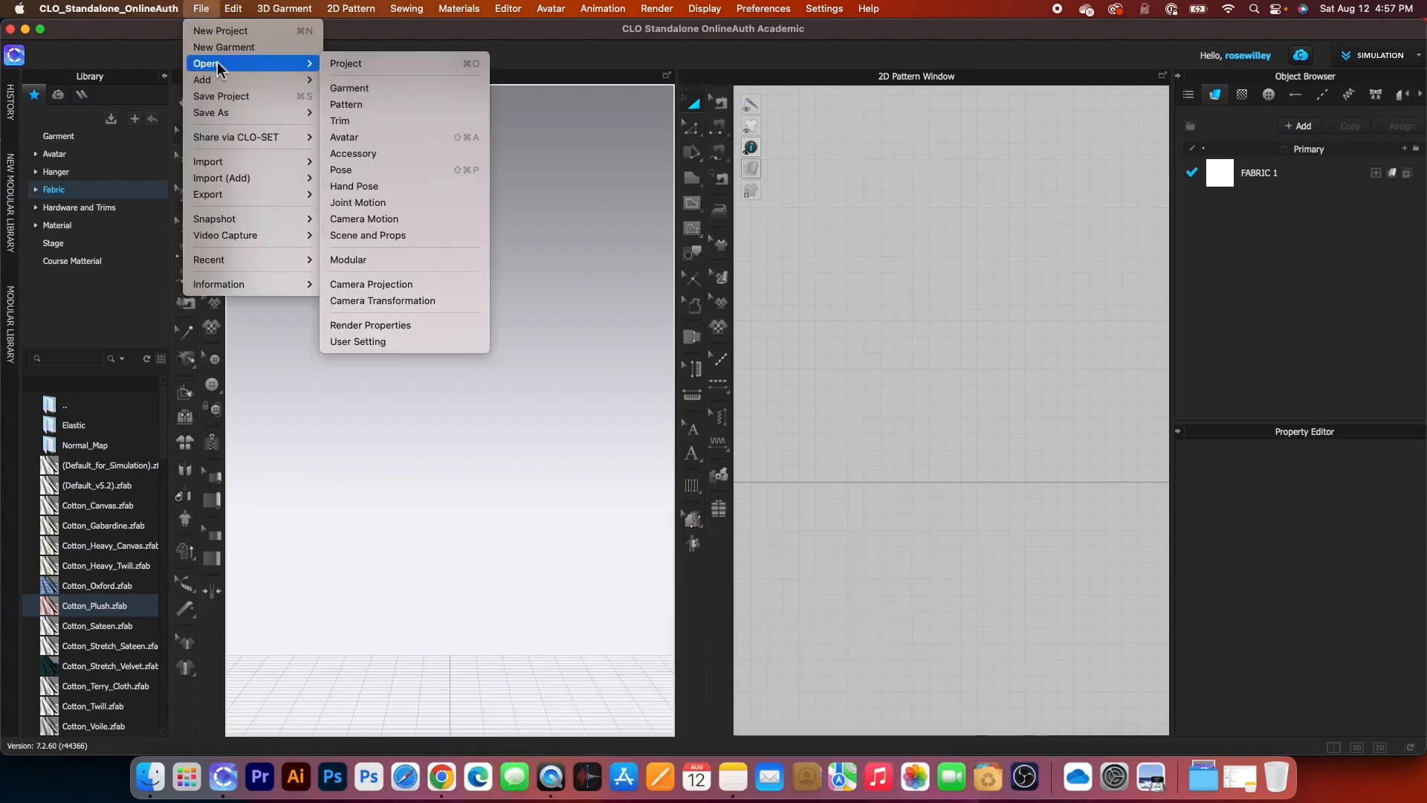
pyautogui.click(348, 63)
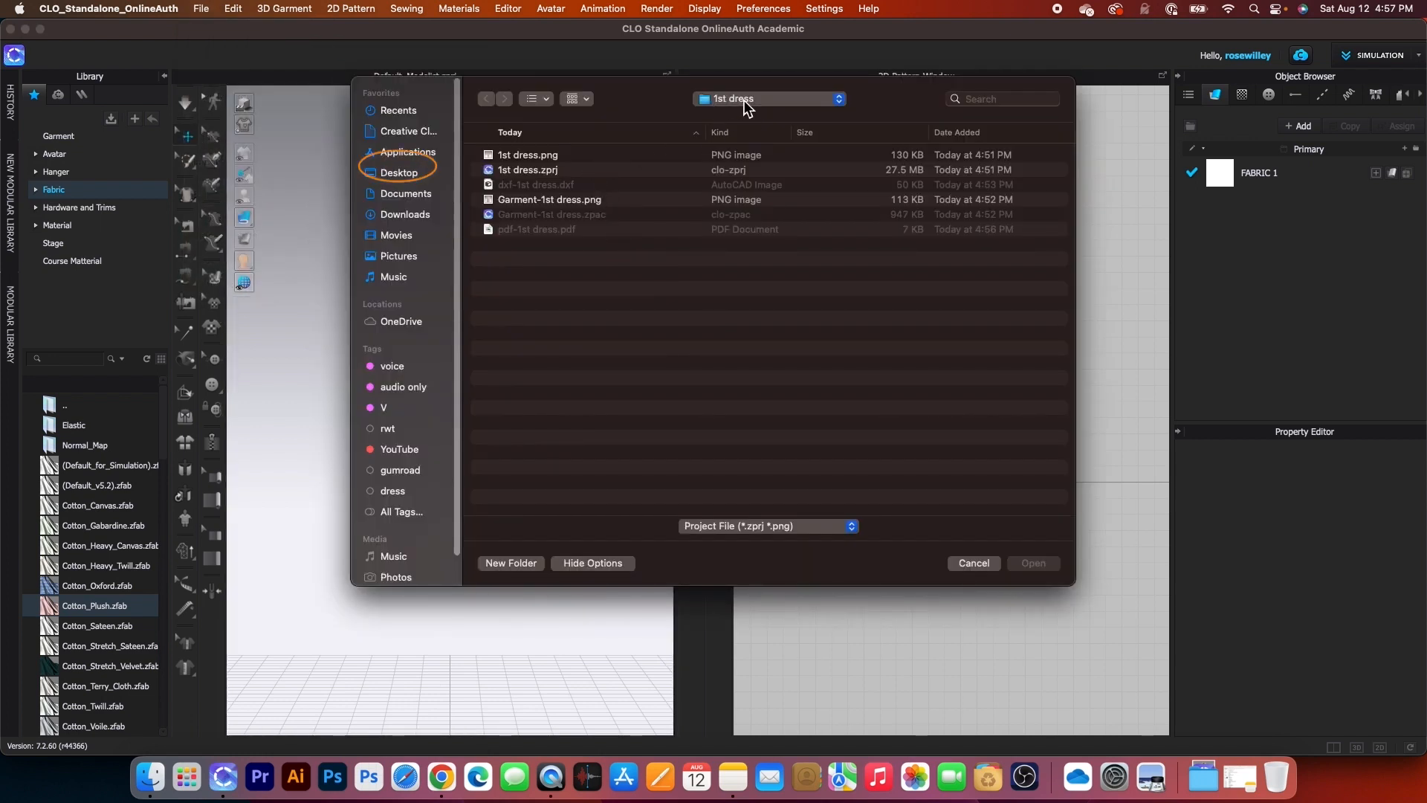
pyautogui.click(408, 177)
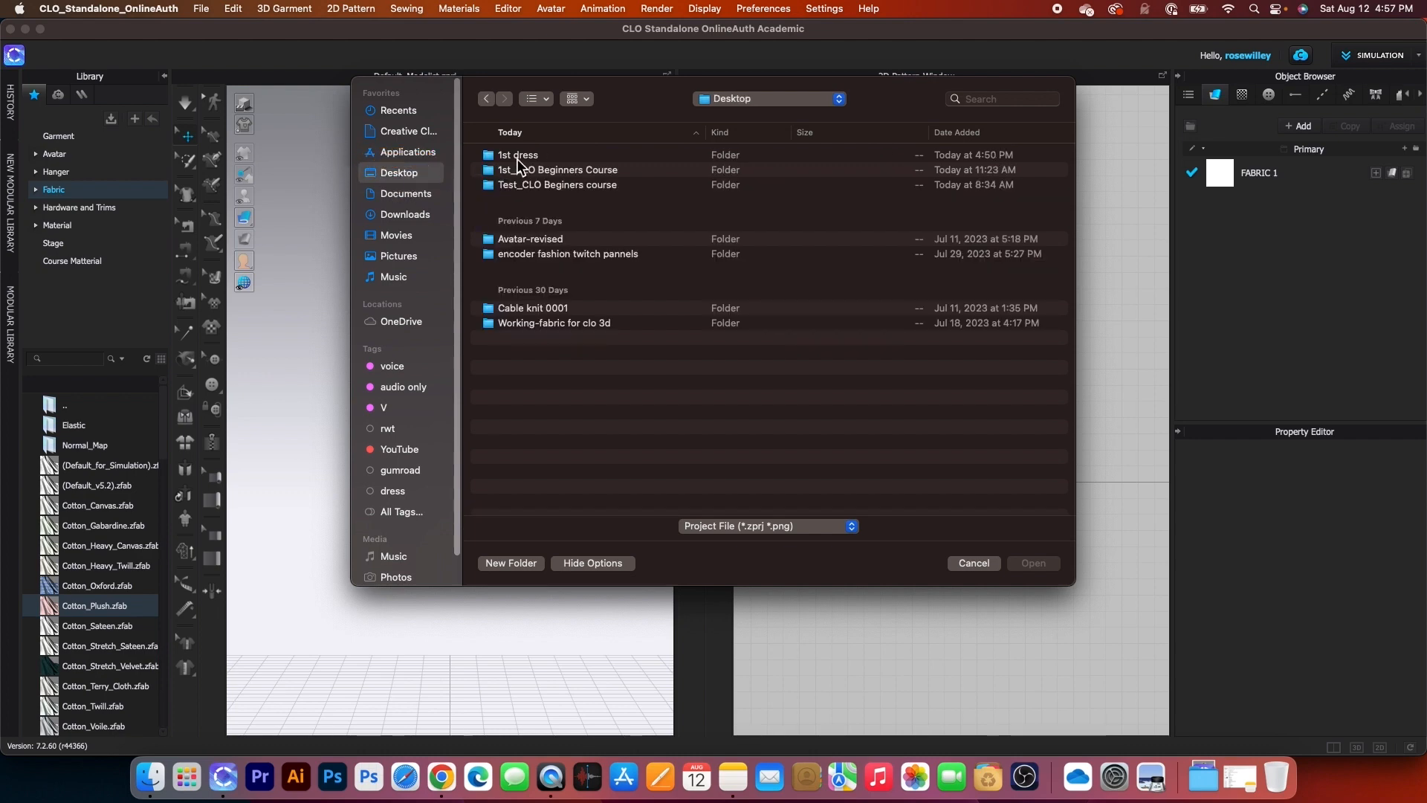
pyautogui.doubleClick(517, 156)
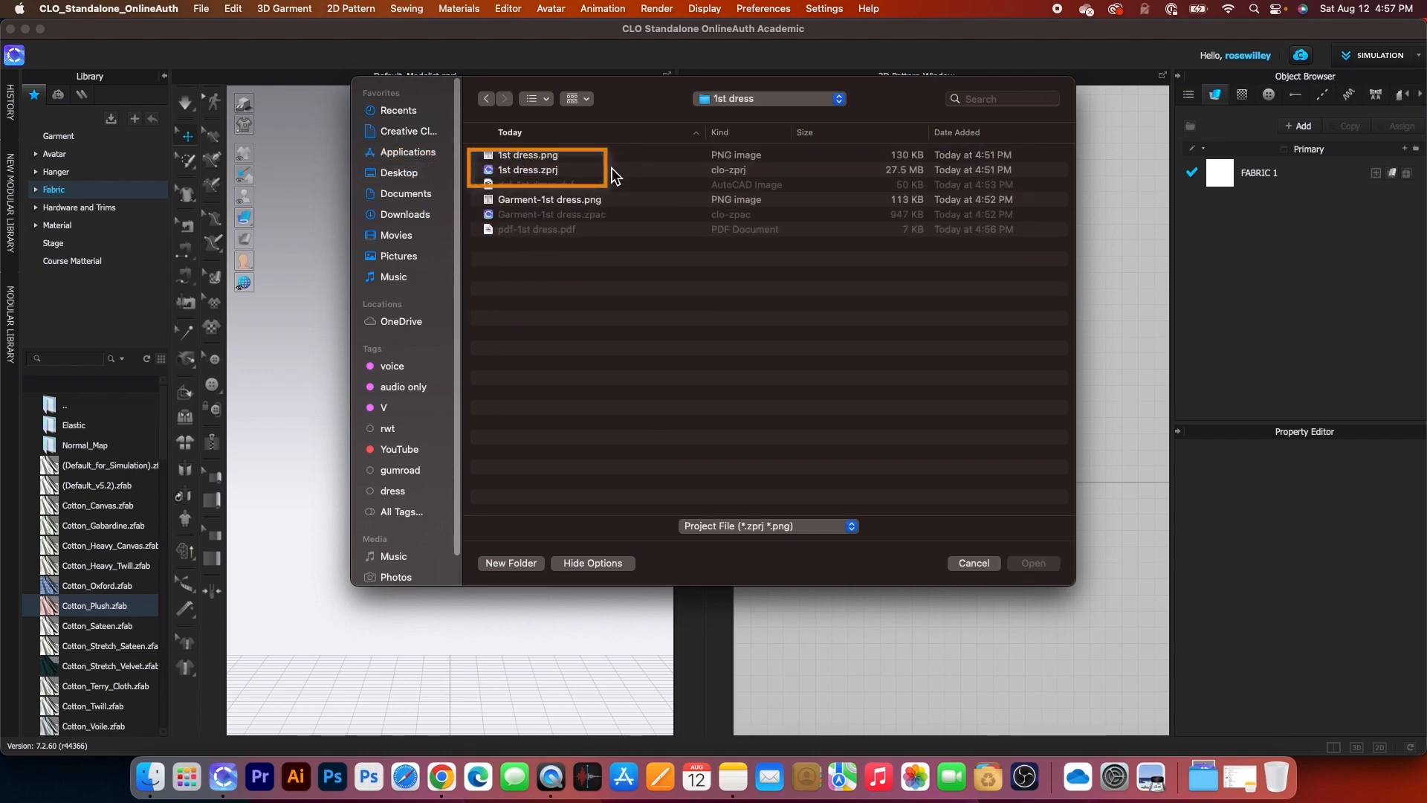
pyautogui.click(533, 171)
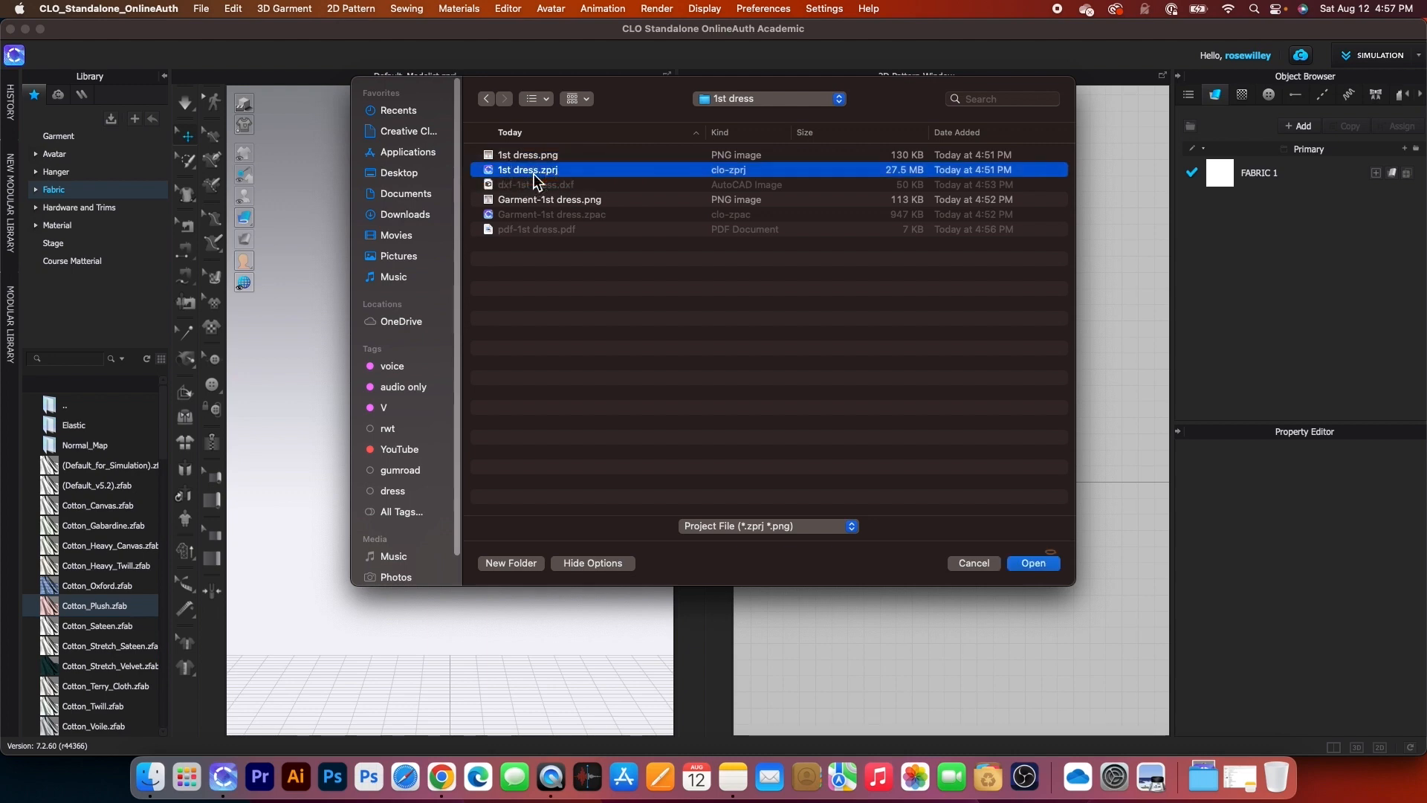
pyautogui.click(1036, 563)
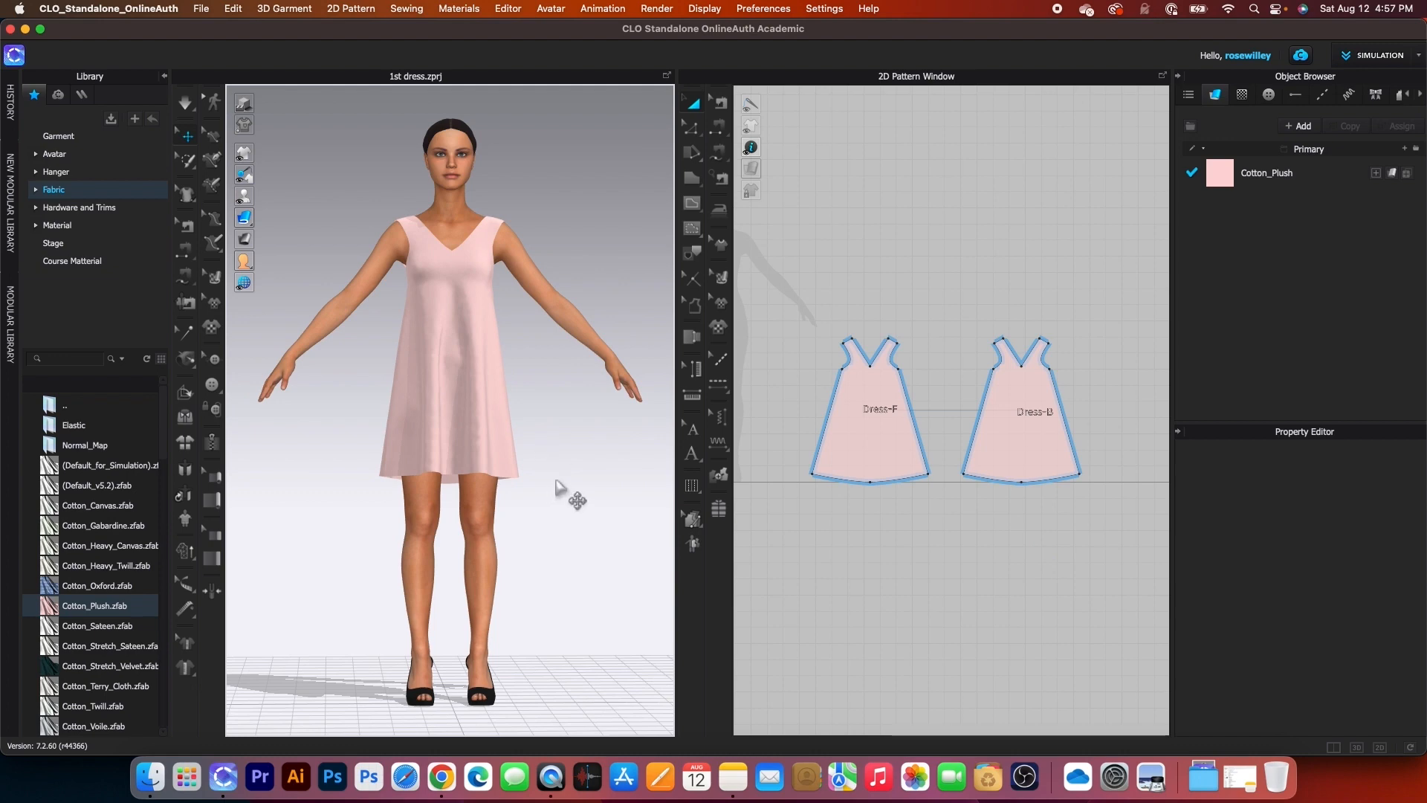
# Examine the reopened dress on the avatar and the material properties of its Cotton_Plush fabric
pyautogui.click(594, 483)
pyautogui.moveTo(594, 484)
pyautogui.mouseDown(button='right')
pyautogui.moveTo(386, 484)
pyautogui.moveTo(591, 490)
pyautogui.mouseUp(button='right')
pyautogui.scroll(2, 588, 497)
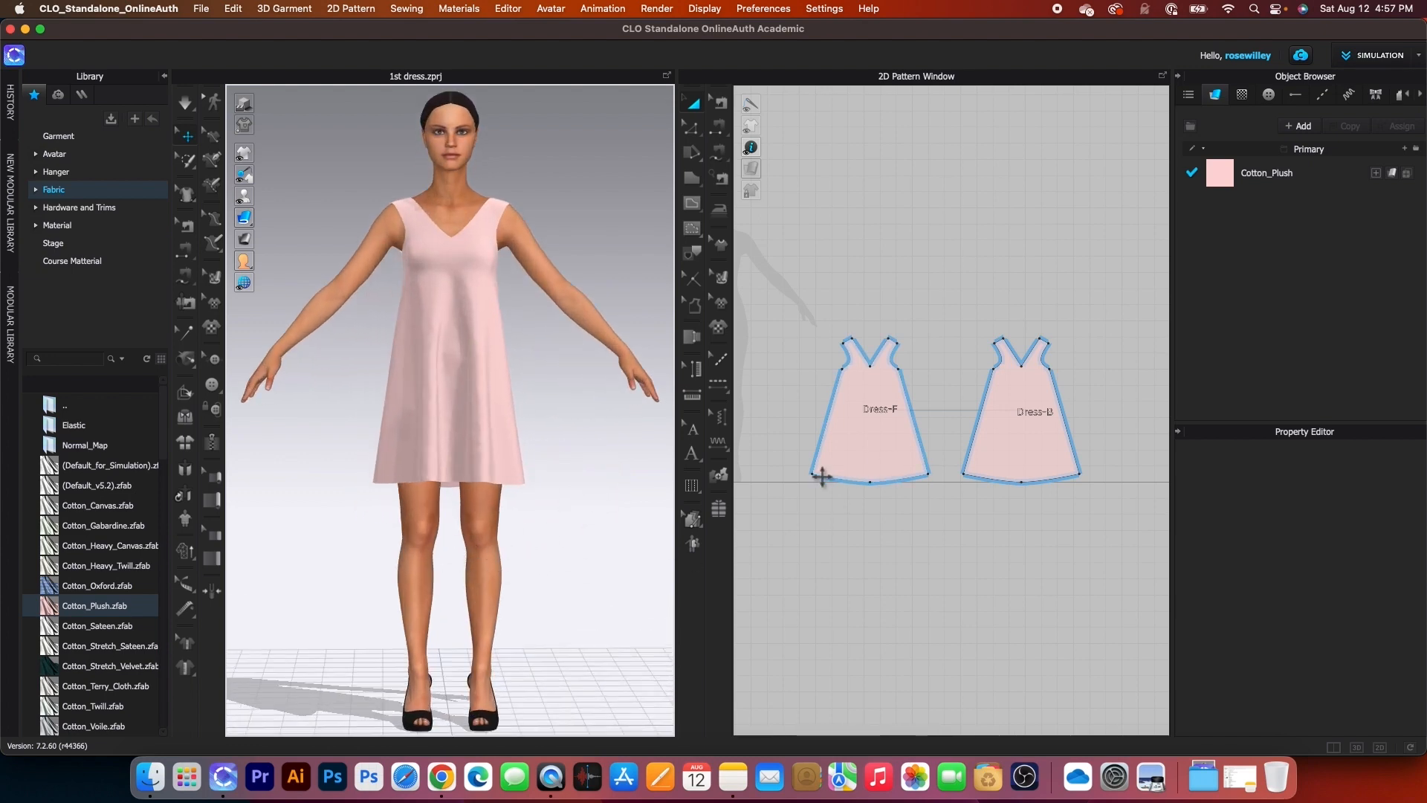
pyautogui.click(1323, 176)
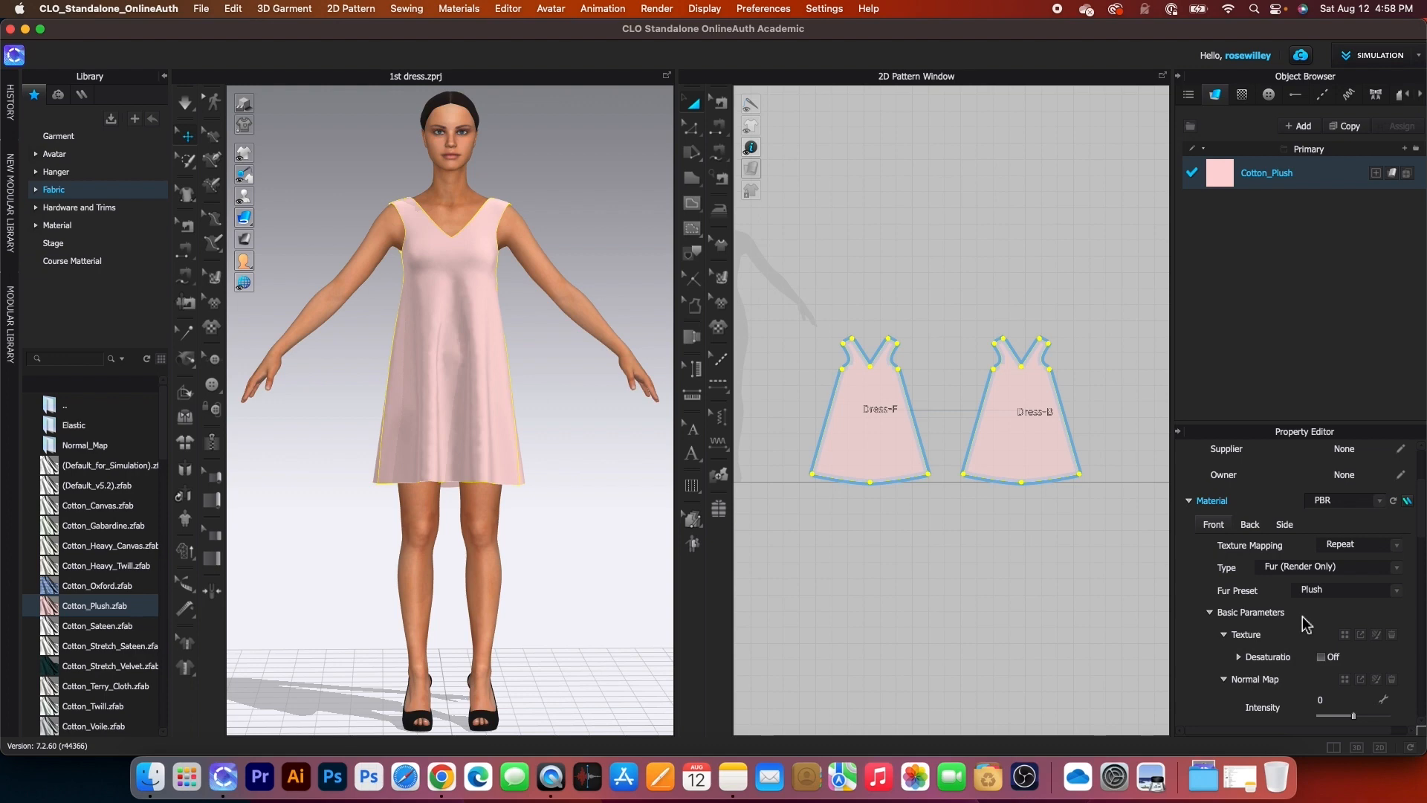
pyautogui.scroll(-2, 434, 364)
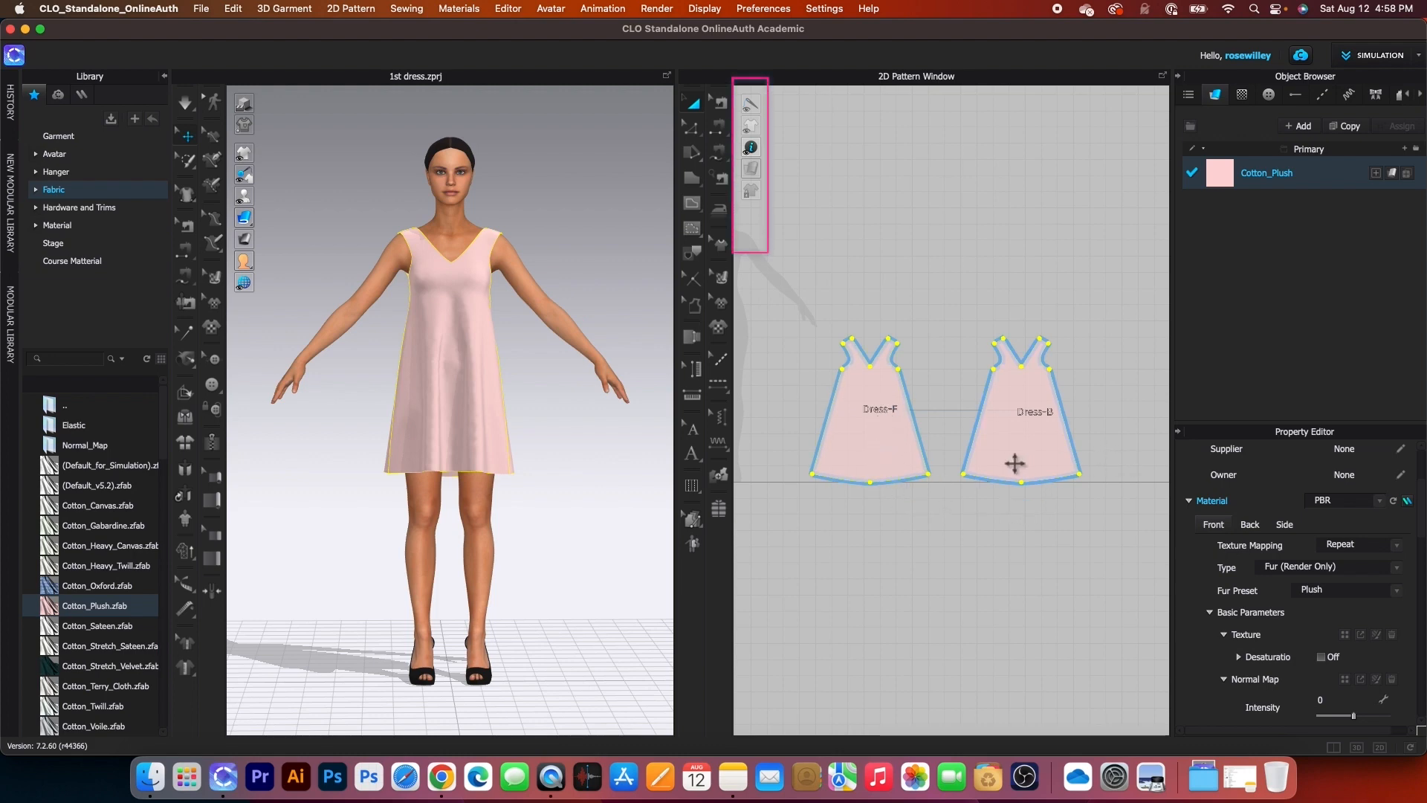
# Show the line lengths on the front and back dress patterns in the 2D Pattern Window
pyautogui.moveTo(751, 148)
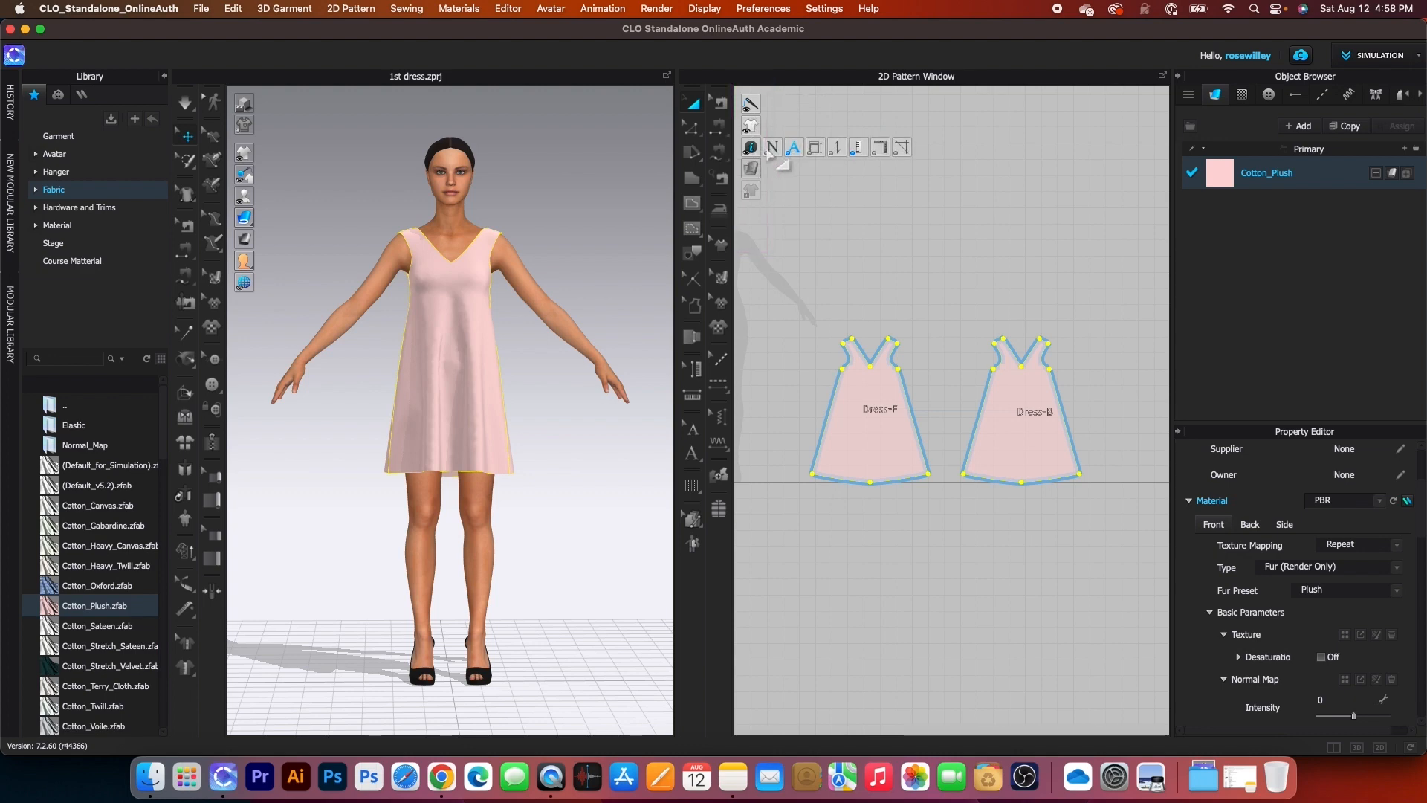
pyautogui.click(816, 148)
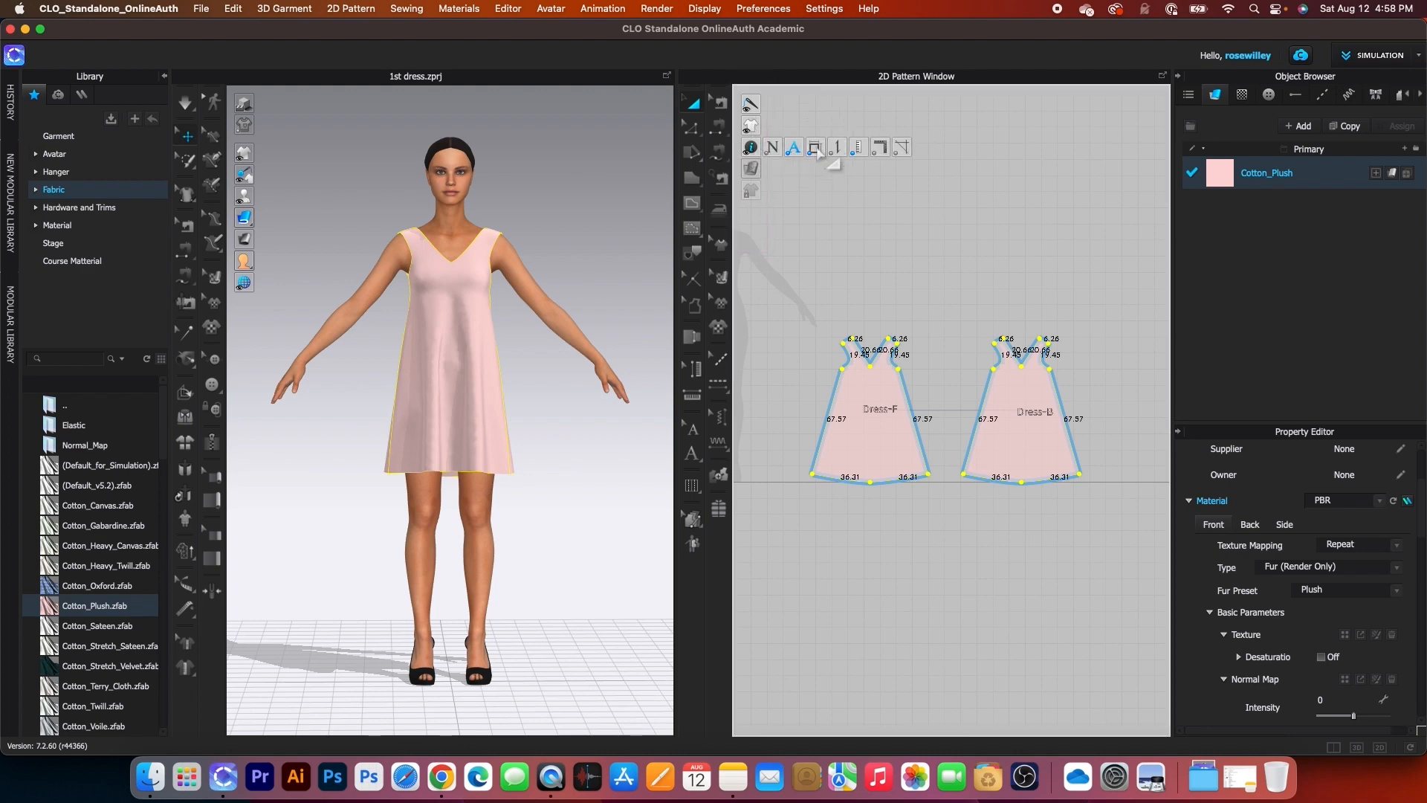
pyautogui.scroll(5, 904, 485)
pyautogui.scroll(-2, 903, 485)
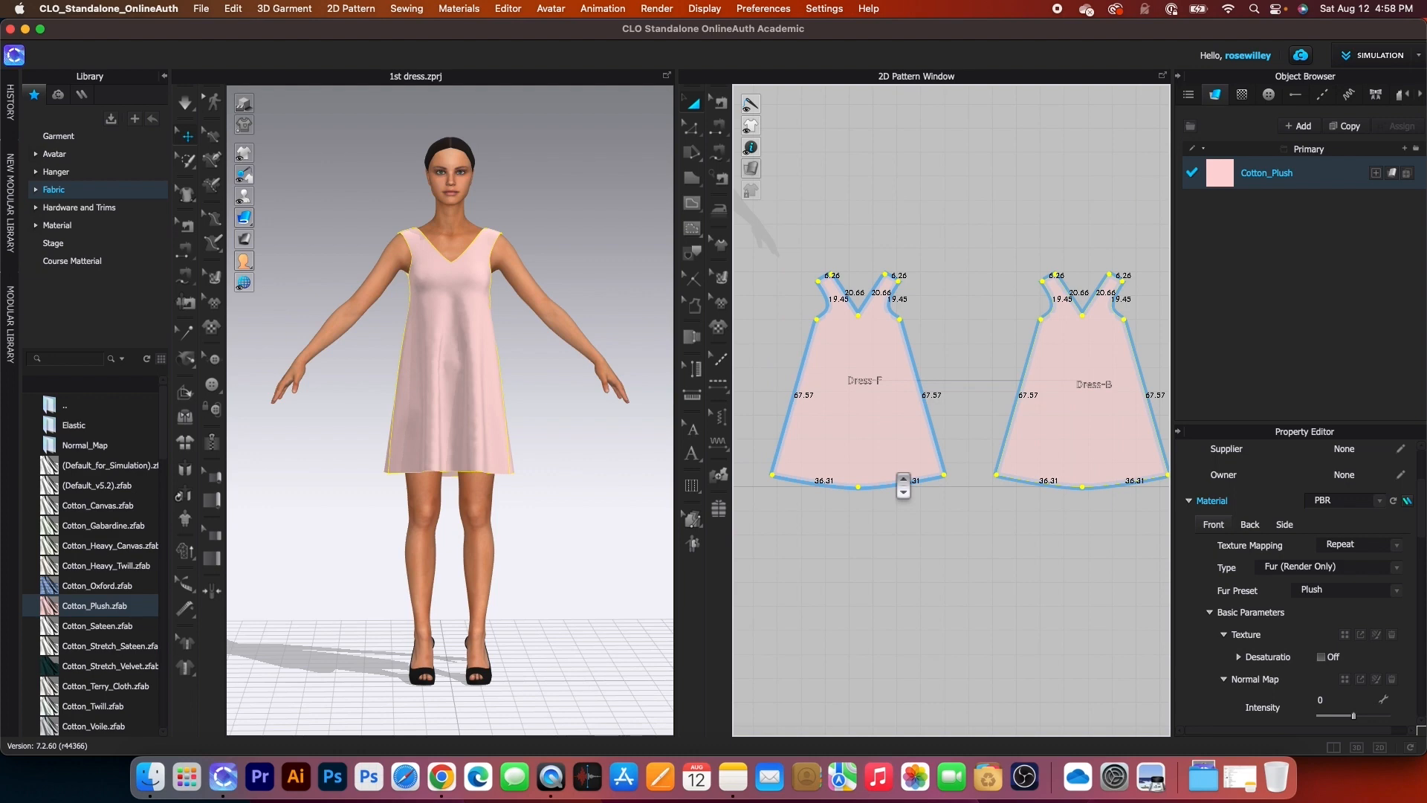
pyautogui.scroll(1, 904, 484)
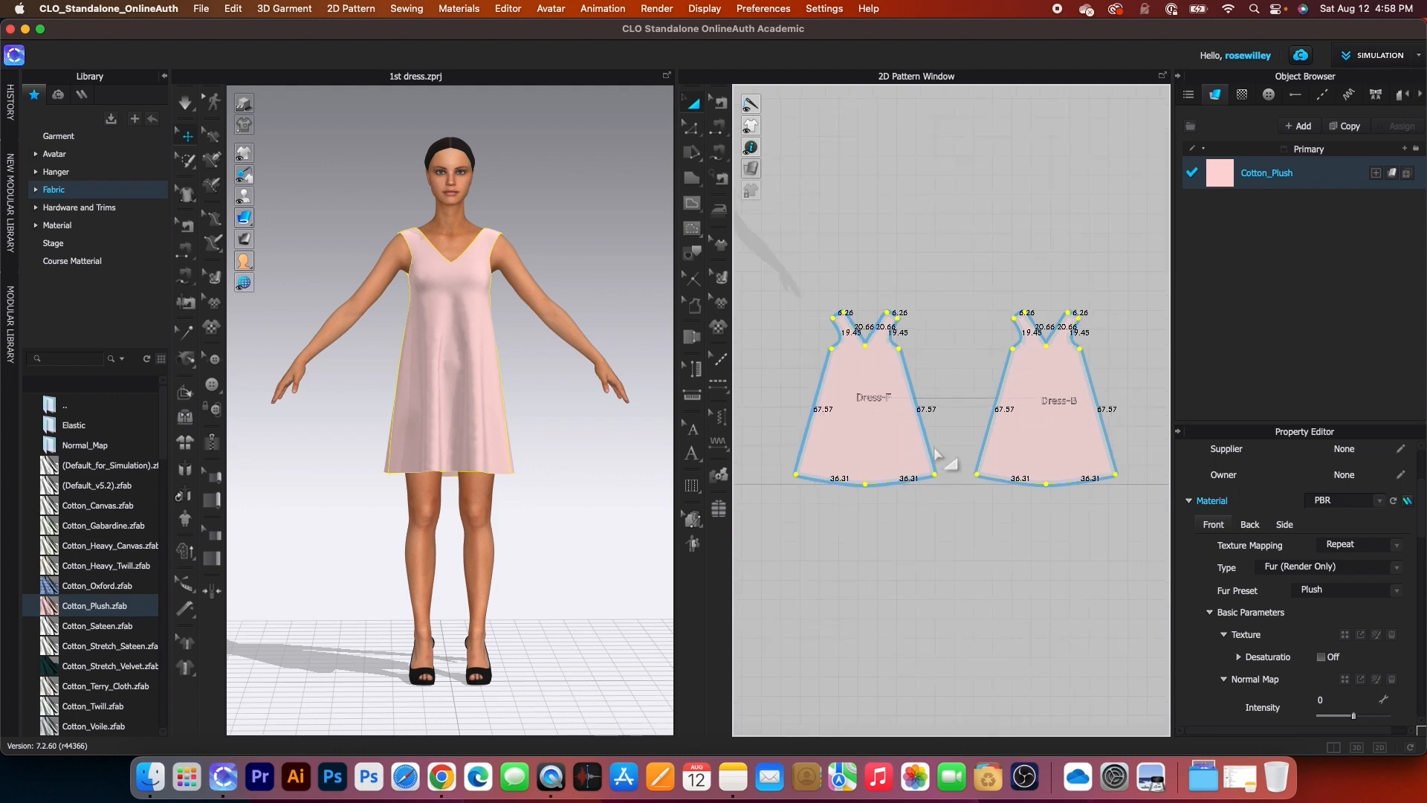
# Display the pattern names on both dress pieces in the 2D Pattern Window and inspect the front piece's name up close
pyautogui.click(751, 147)
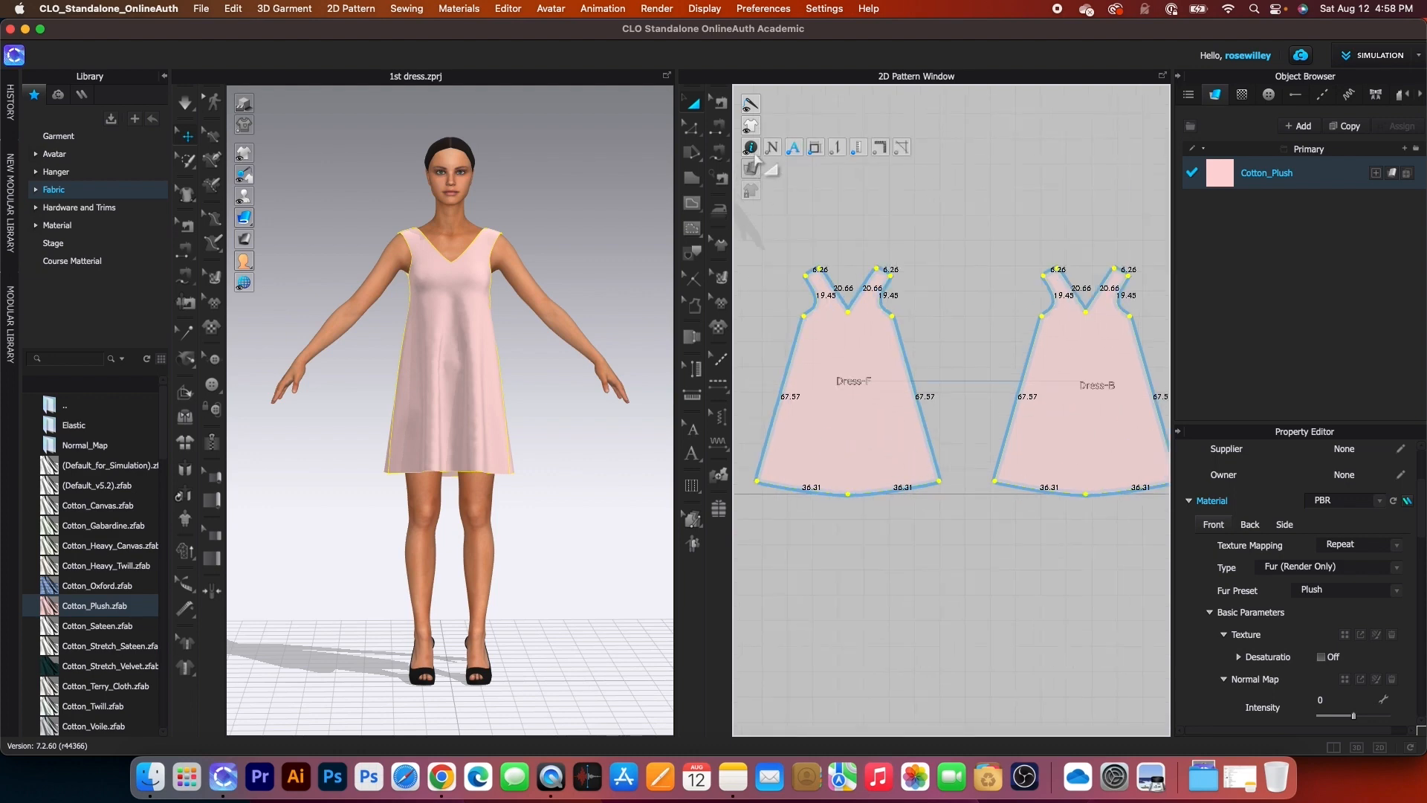
pyautogui.click(772, 149)
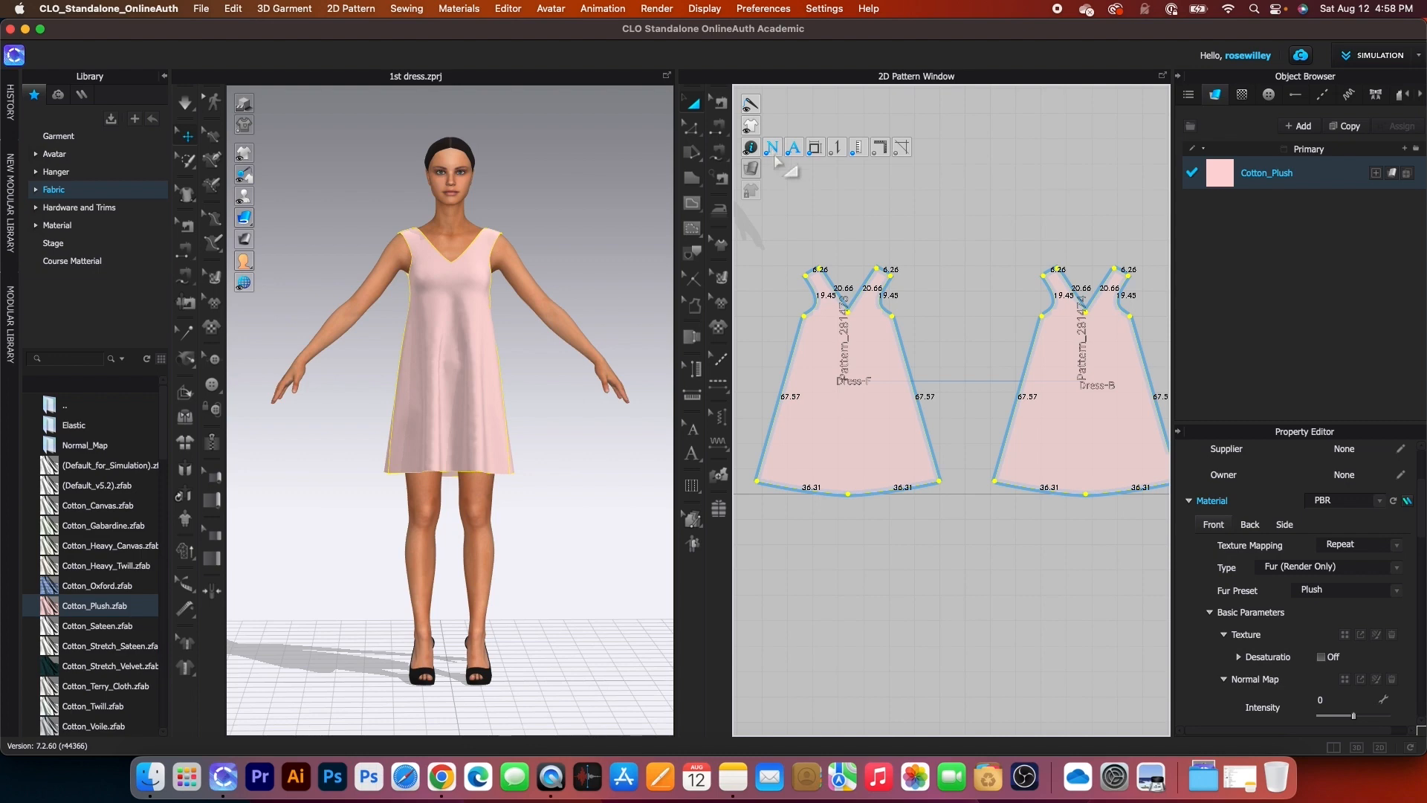
pyautogui.scroll(3, 891, 388)
pyautogui.scroll(-3, 891, 388)
pyautogui.scroll(2, 891, 393)
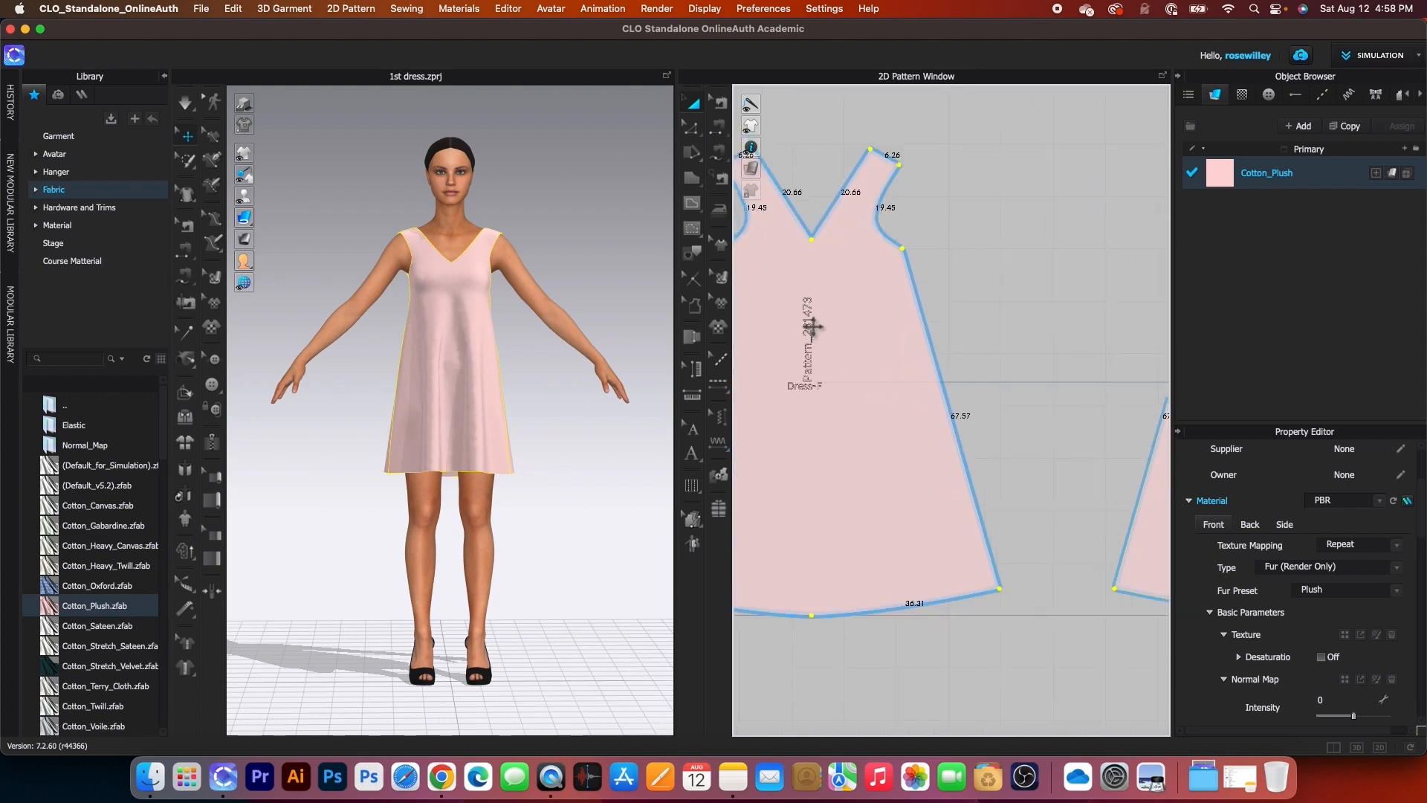
pyautogui.scroll(-1, 815, 330)
pyautogui.scroll(-2, 817, 336)
pyautogui.scroll(3, 817, 336)
pyautogui.scroll(-1, 817, 336)
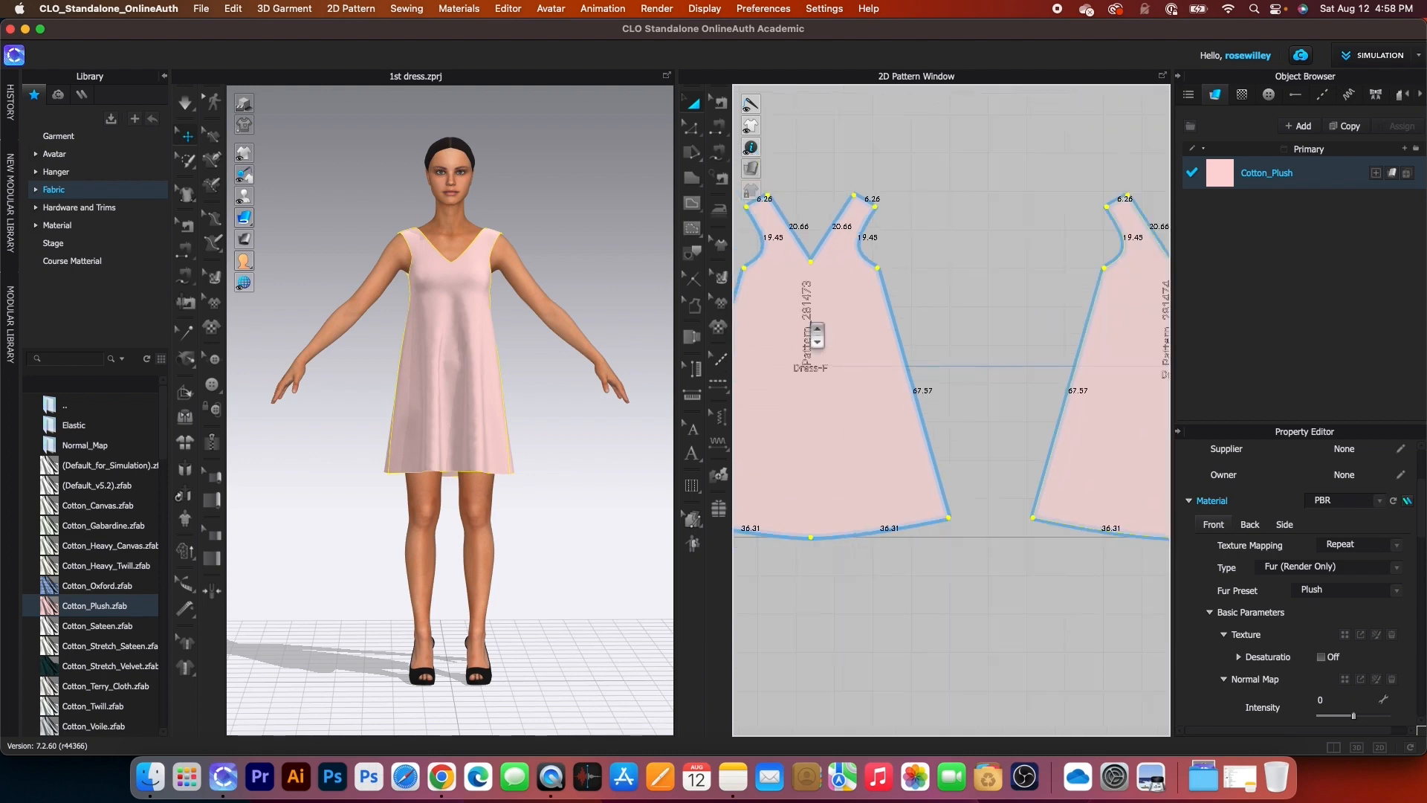
pyautogui.scroll(2, 811, 320)
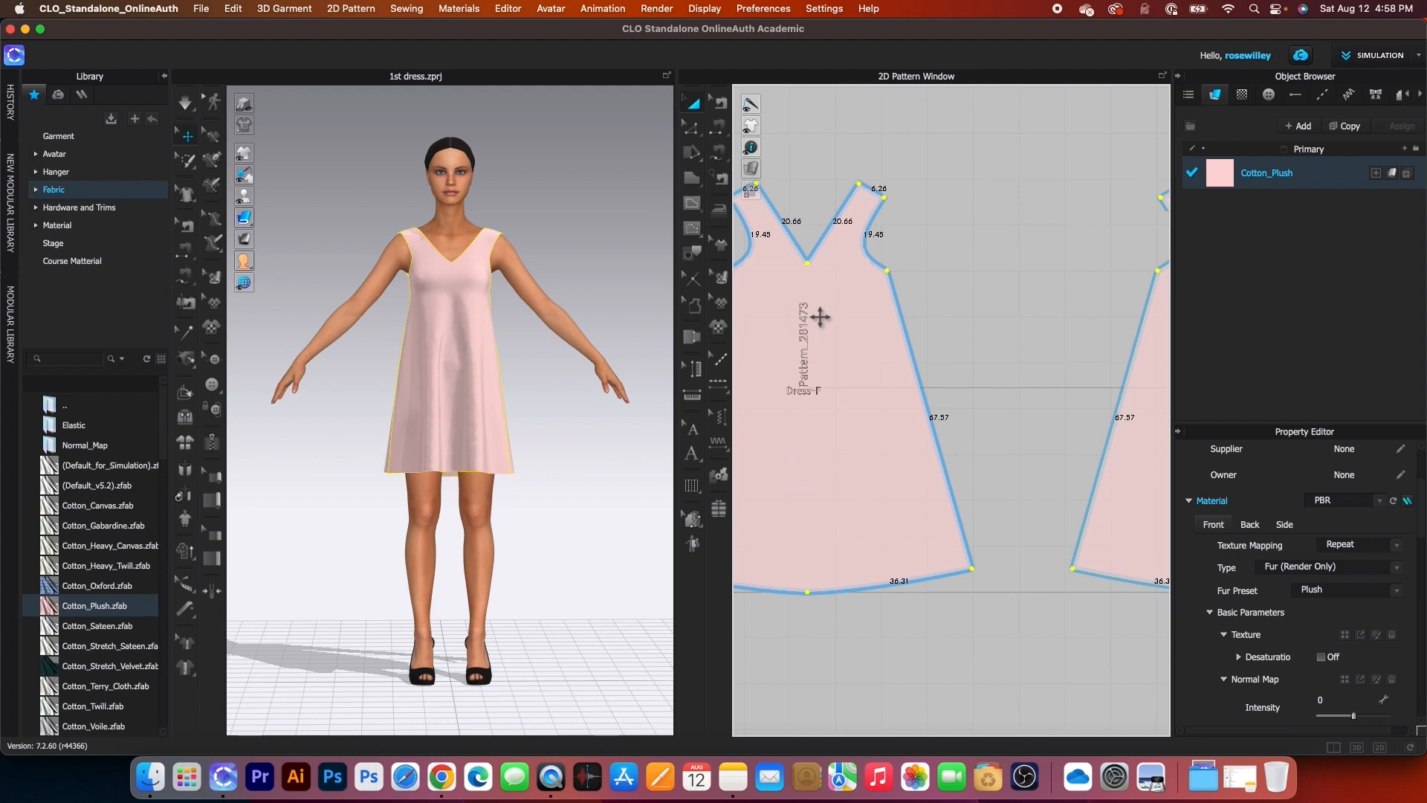
# Hide the pattern names and line lengths on the front and back dress pieces in the 2D Pattern Window
pyautogui.moveTo(751, 147)
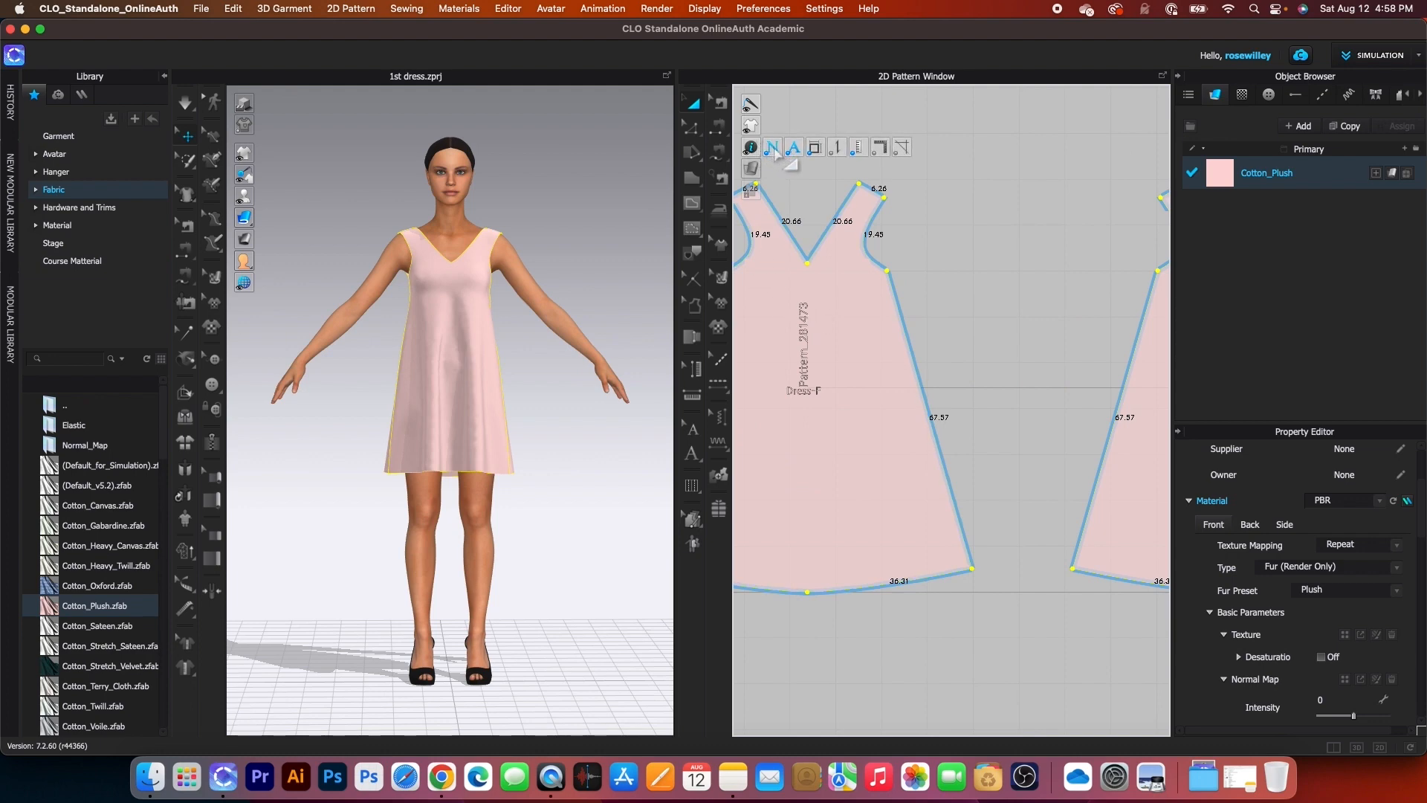
pyautogui.click(773, 148)
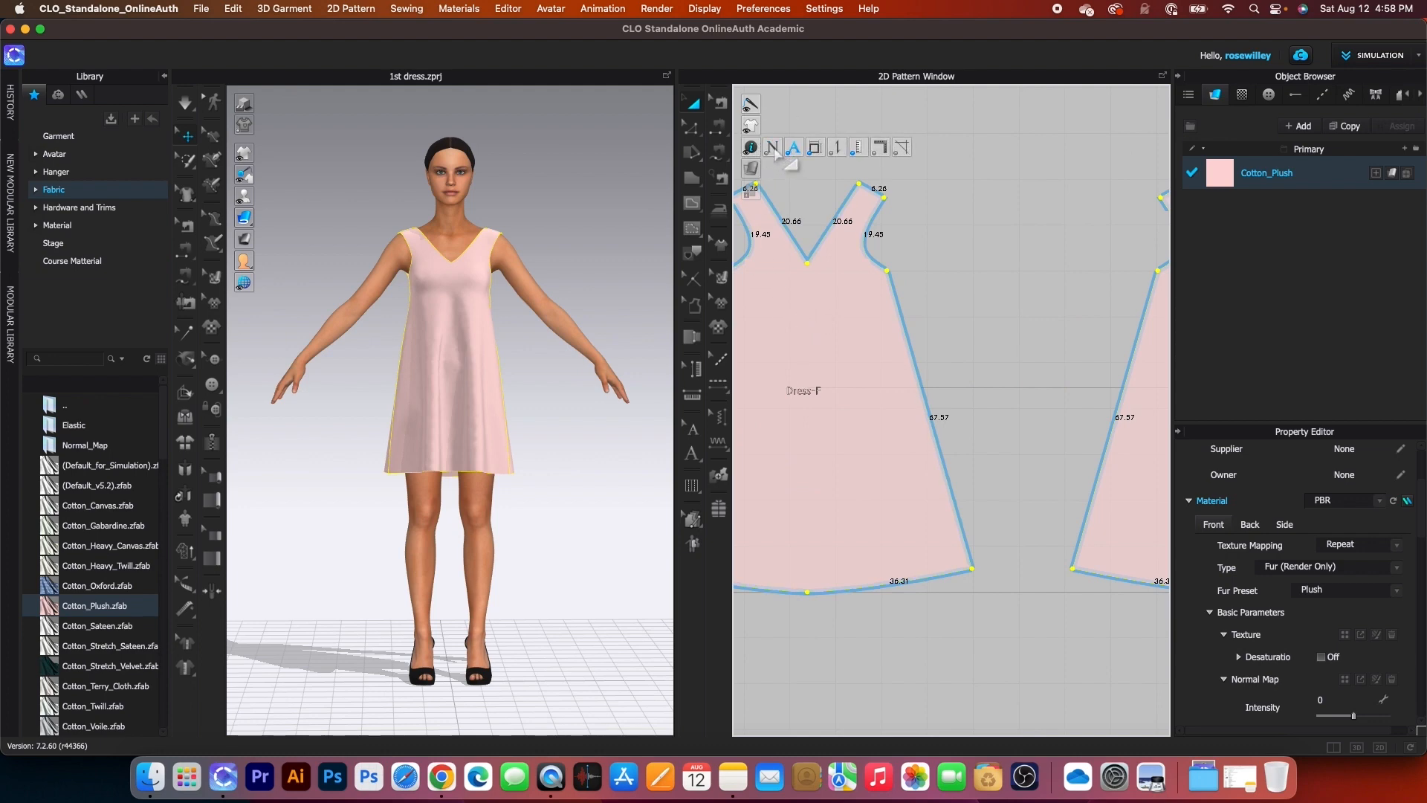
pyautogui.click(816, 149)
pyautogui.scroll(-3, 958, 421)
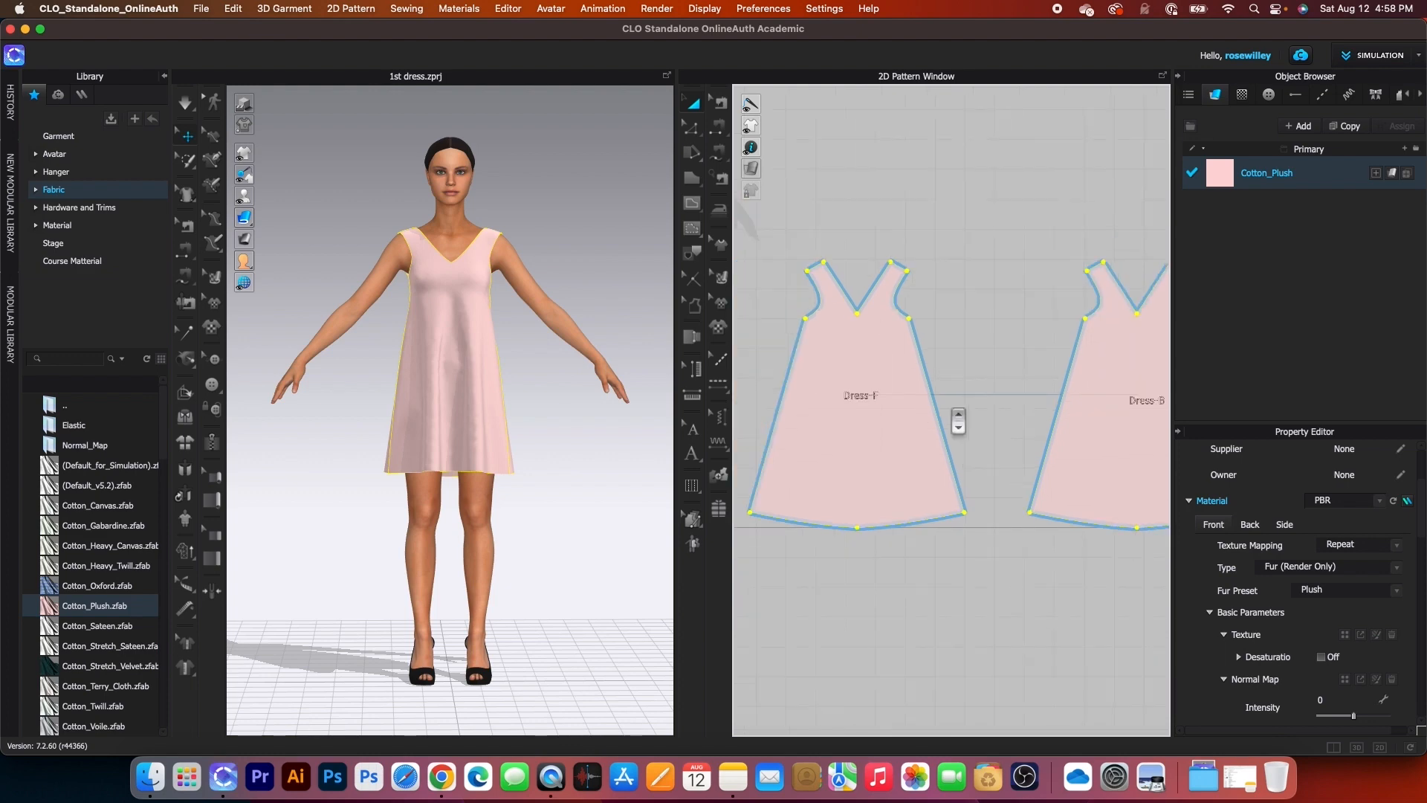
pyautogui.scroll(6, 958, 422)
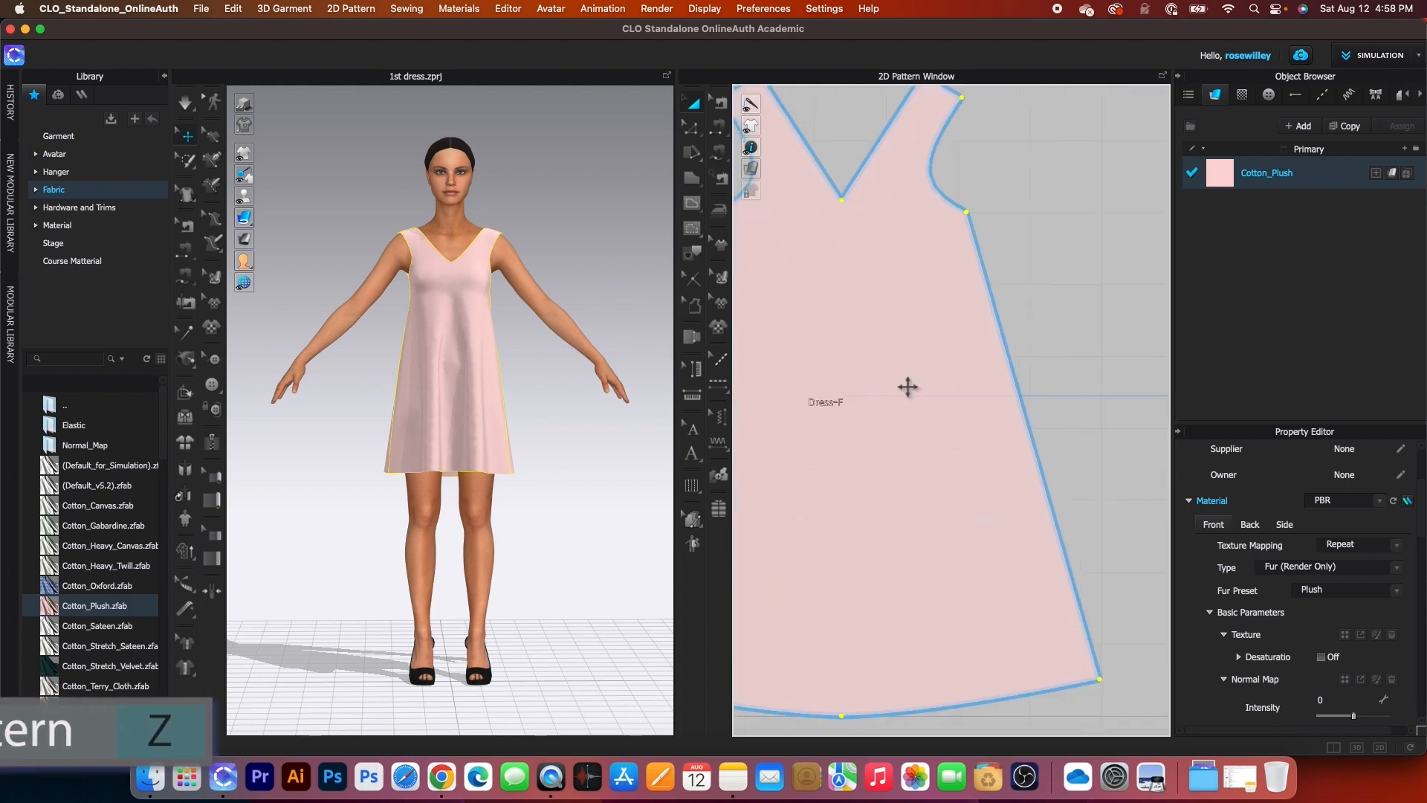
pyautogui.scroll(-3, 908, 387)
# Use Edit Pattern to select the front piece's side line, check its pattern information and 2D and 3D line lengths, and clear the selection
pyautogui.click(693, 129)
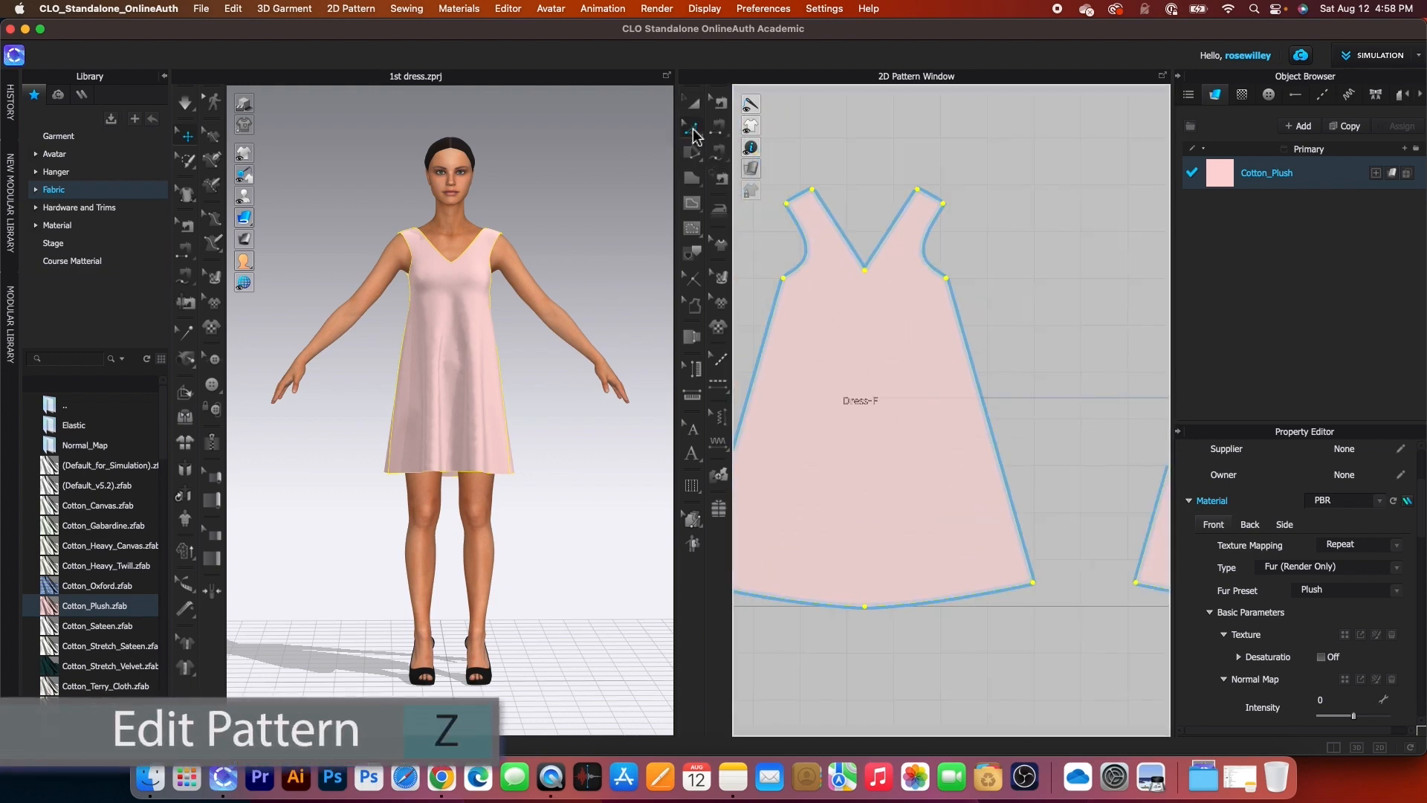
pyautogui.click(888, 243)
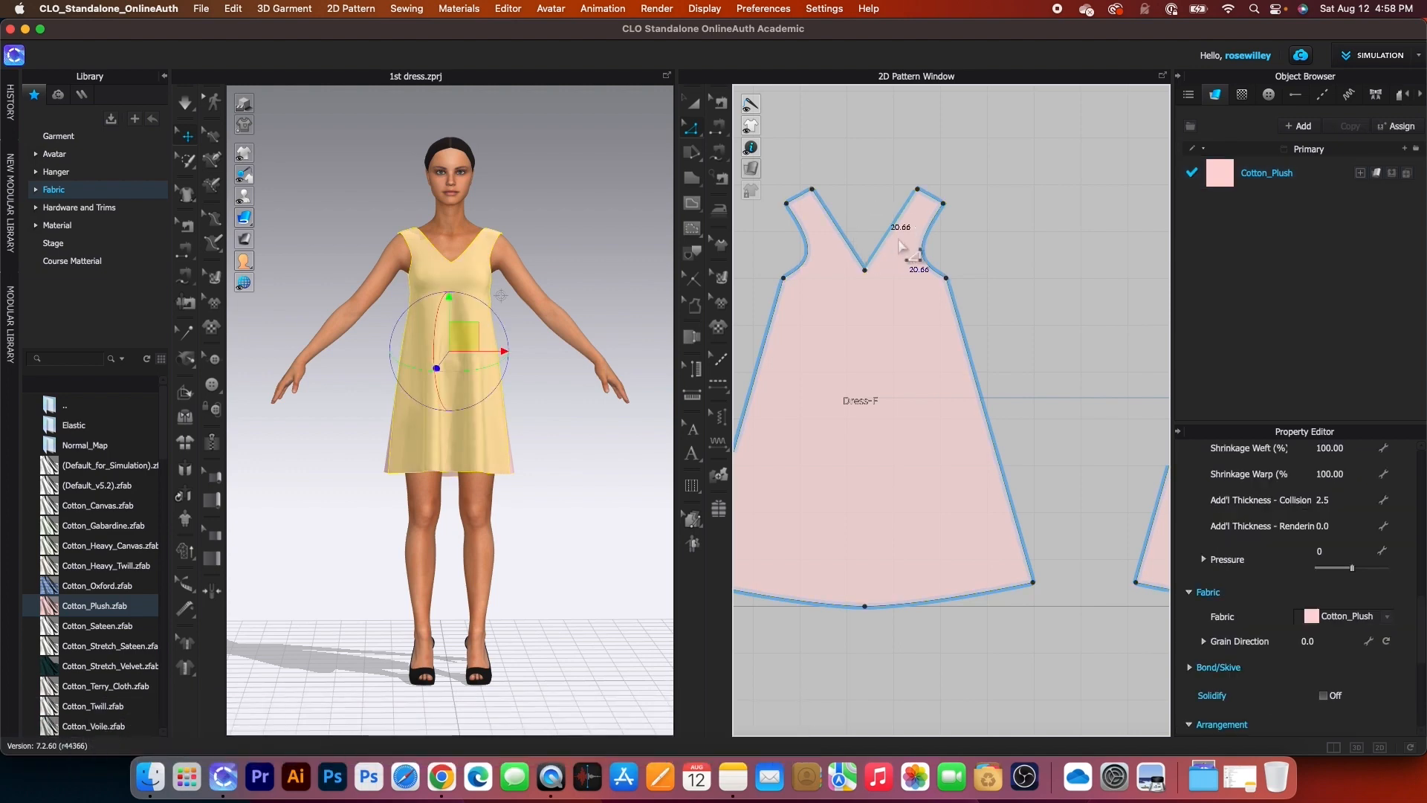
pyautogui.scroll(-2, 1341, 638)
pyautogui.scroll(15, 1342, 638)
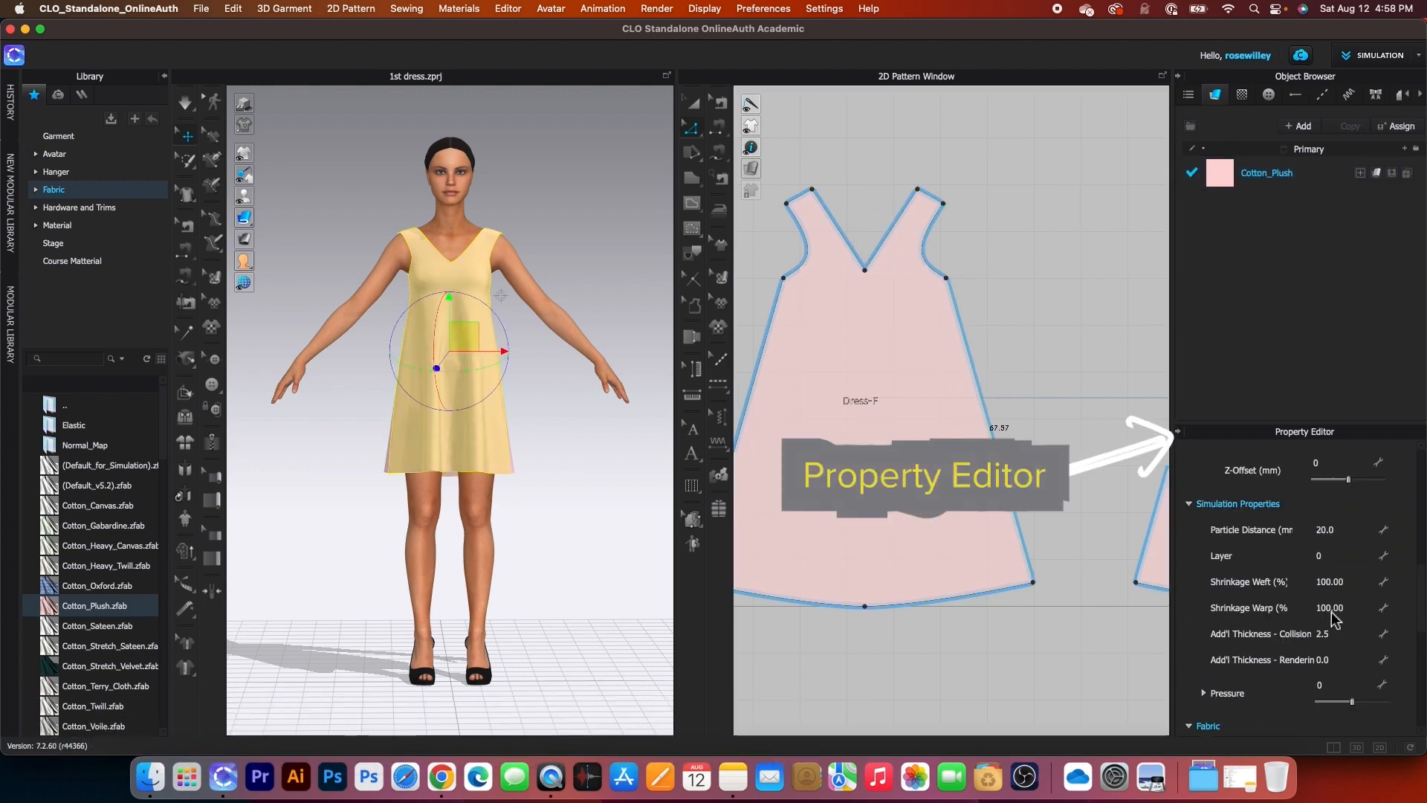
pyautogui.scroll(1, 1331, 573)
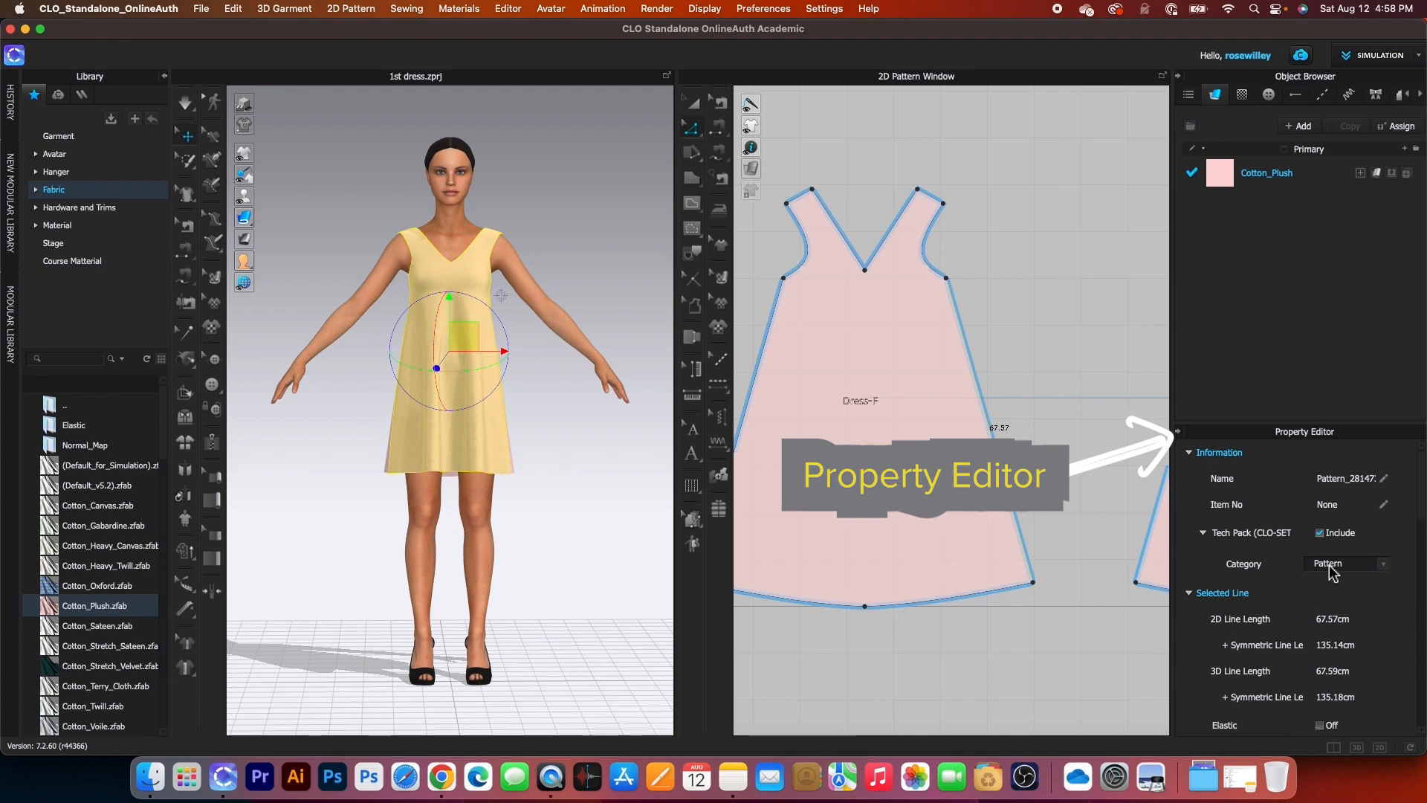
pyautogui.scroll(-1, 1331, 573)
pyautogui.click(1015, 284)
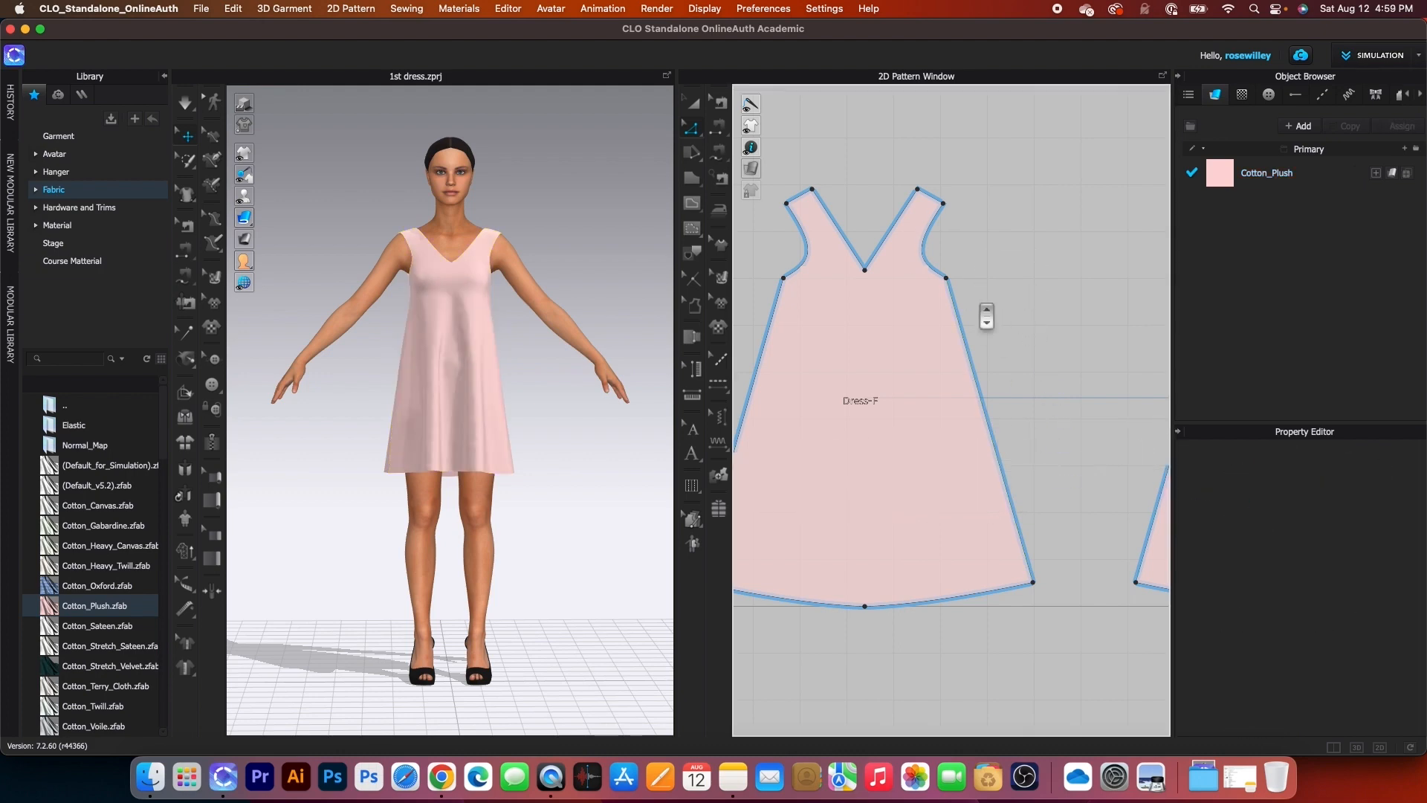
pyautogui.scroll(-5, 990, 313)
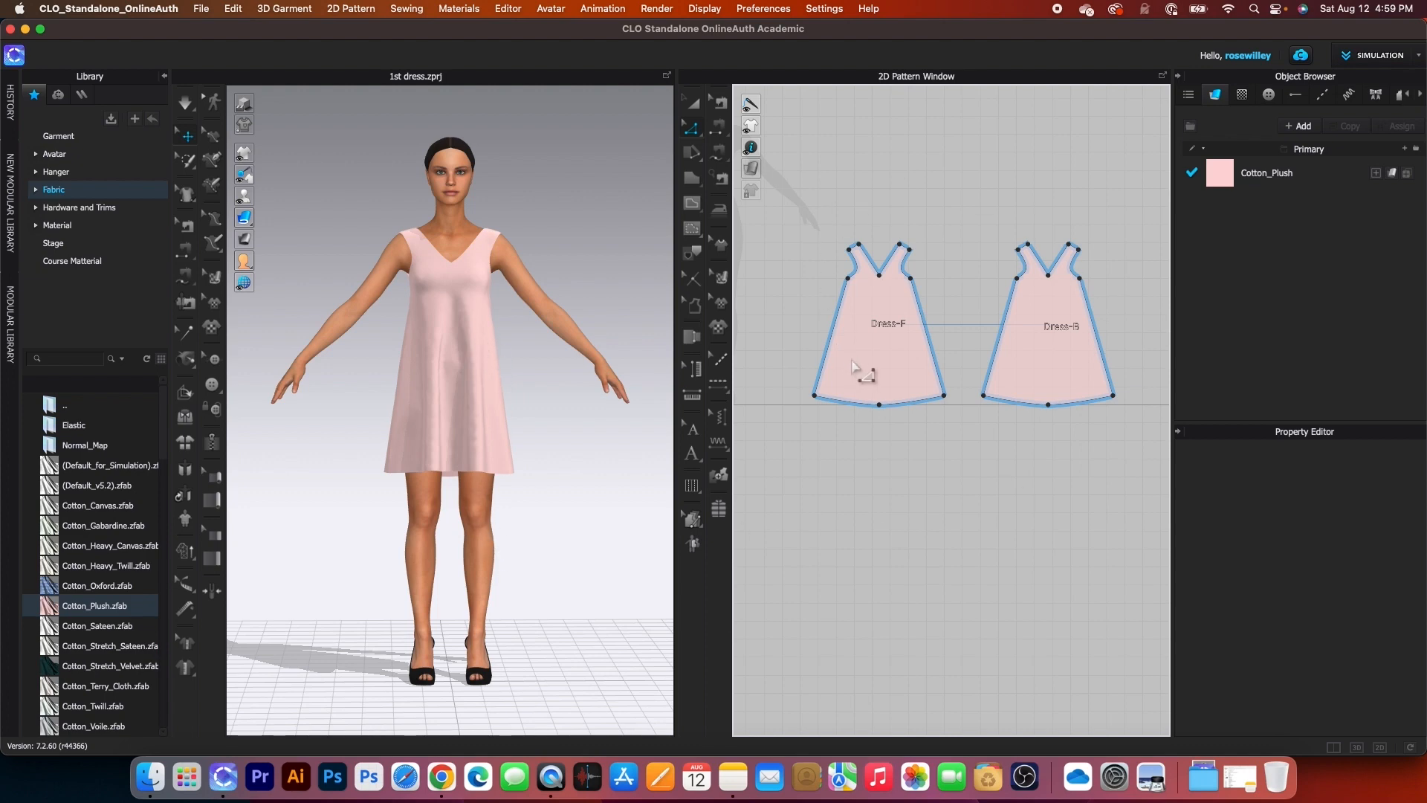
pyautogui.scroll(-2, 855, 366)
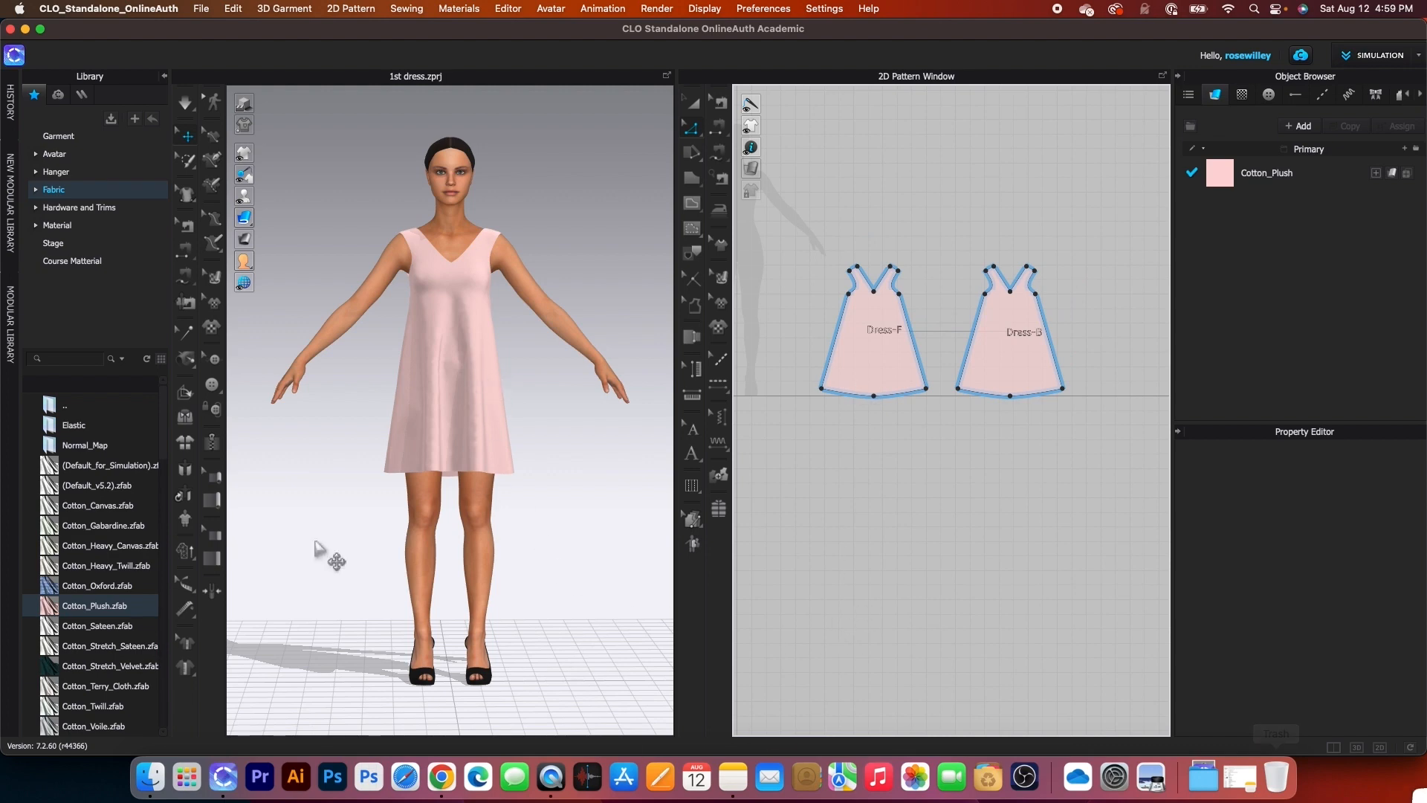
# Start a new project and open the garment file "Garment-1st dress.zpac" from the "1st dress" folder
pyautogui.click(202, 9)
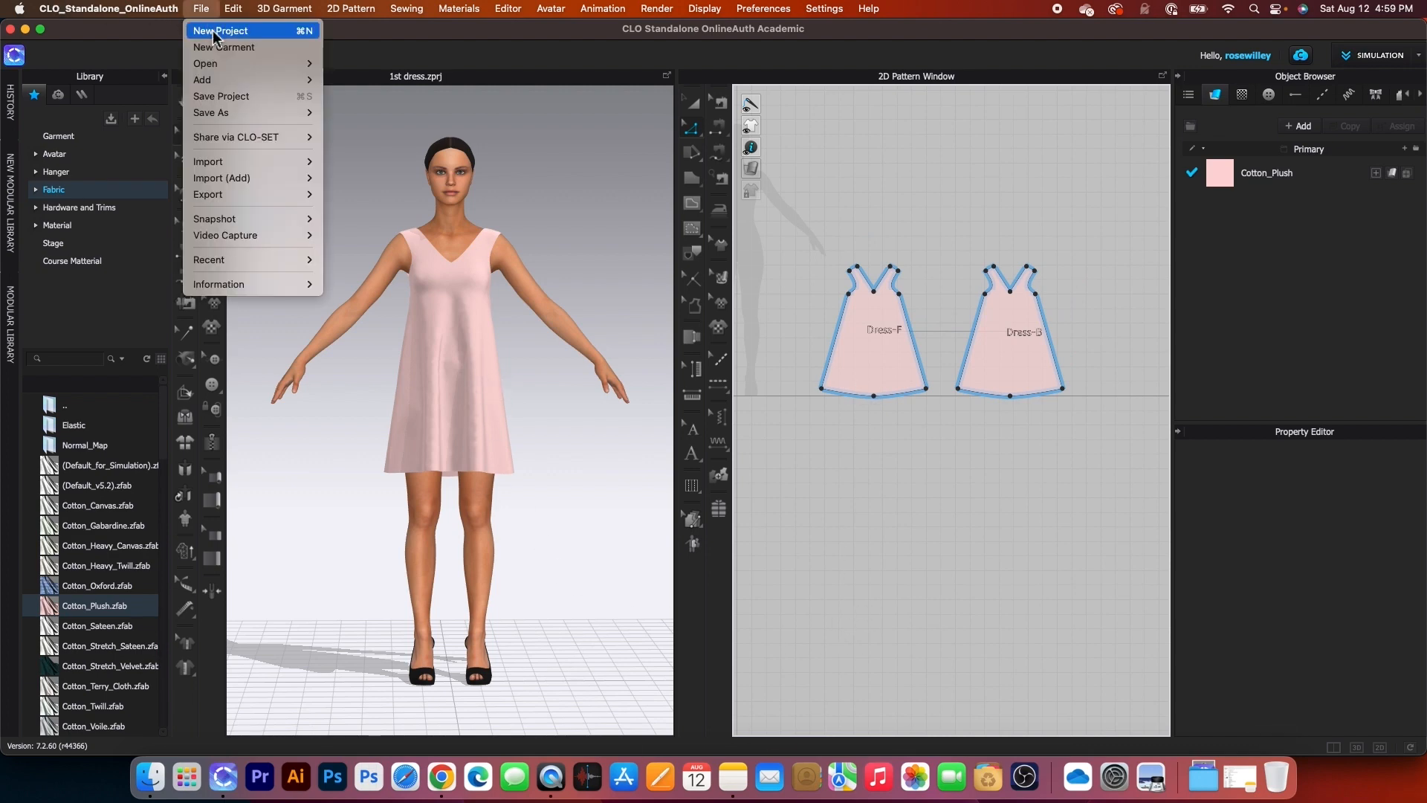
pyautogui.click(213, 31)
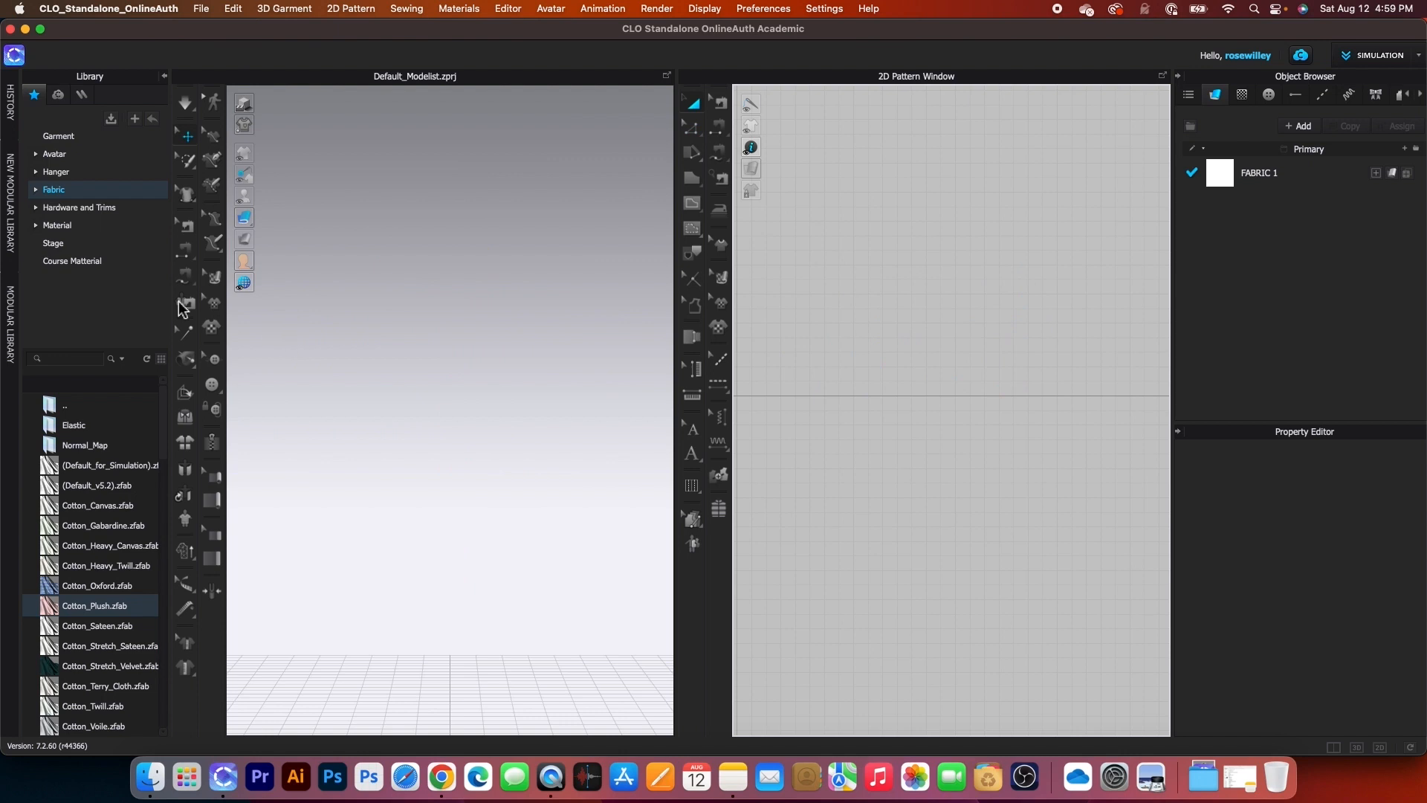
pyautogui.click(202, 11)
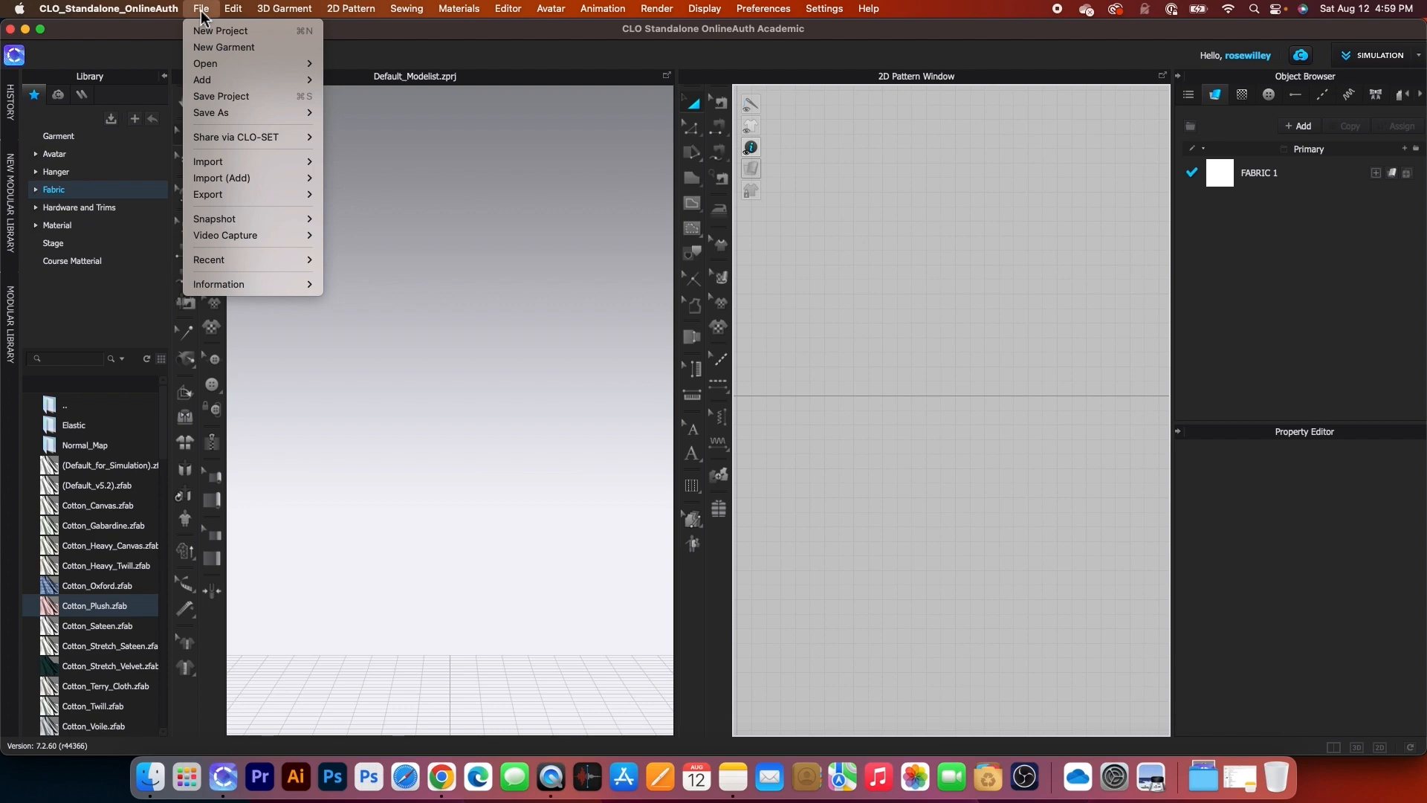
pyautogui.moveTo(215, 65)
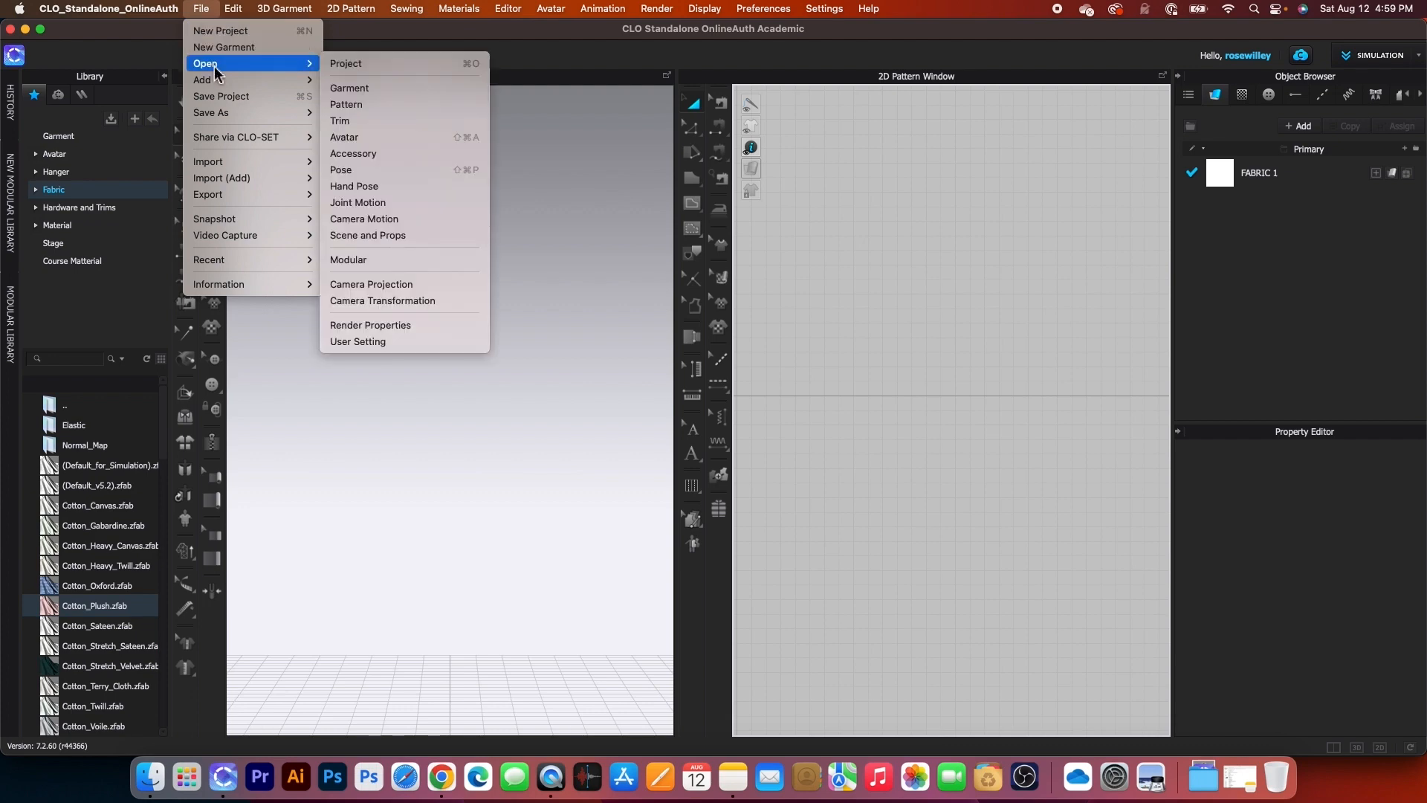
pyautogui.click(395, 91)
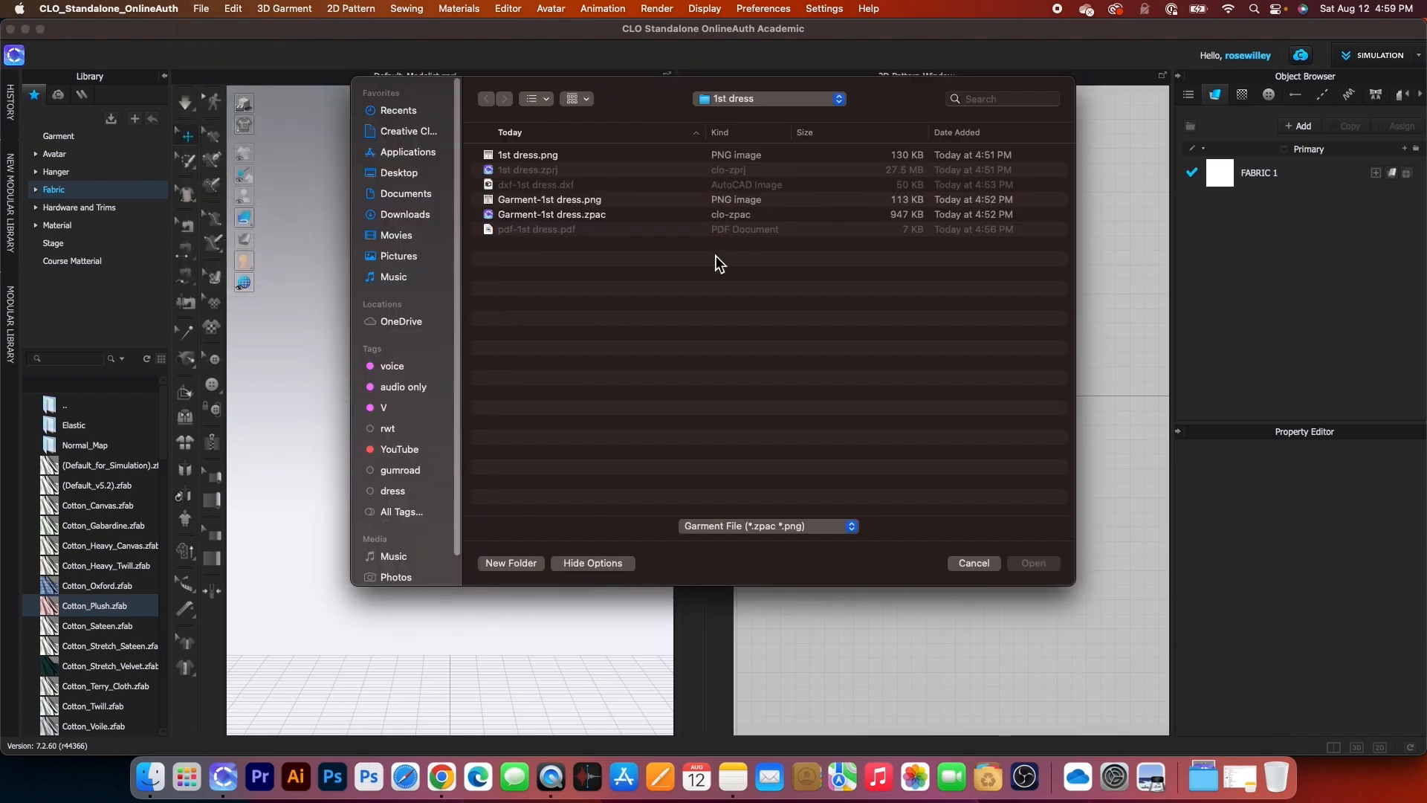
pyautogui.click(524, 217)
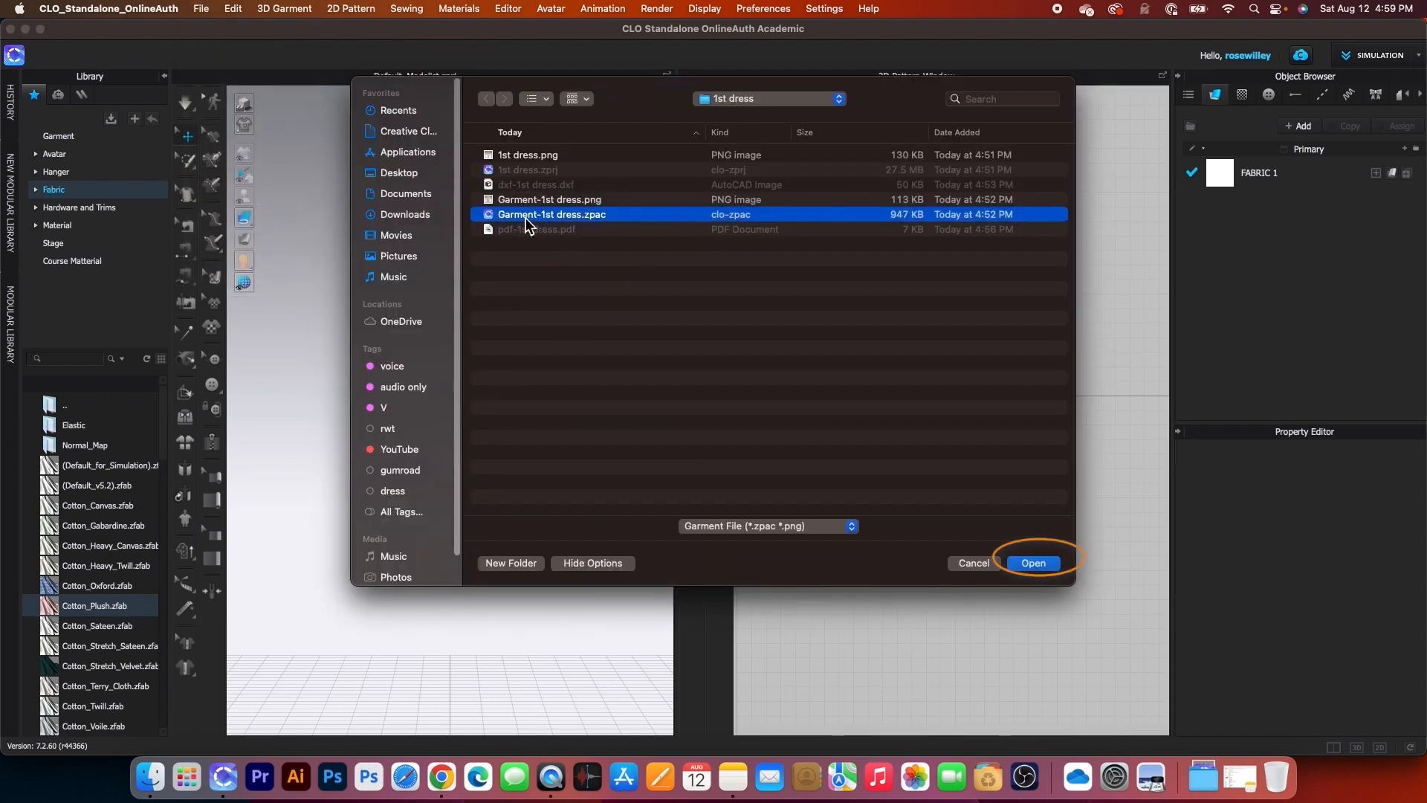
pyautogui.click(1048, 565)
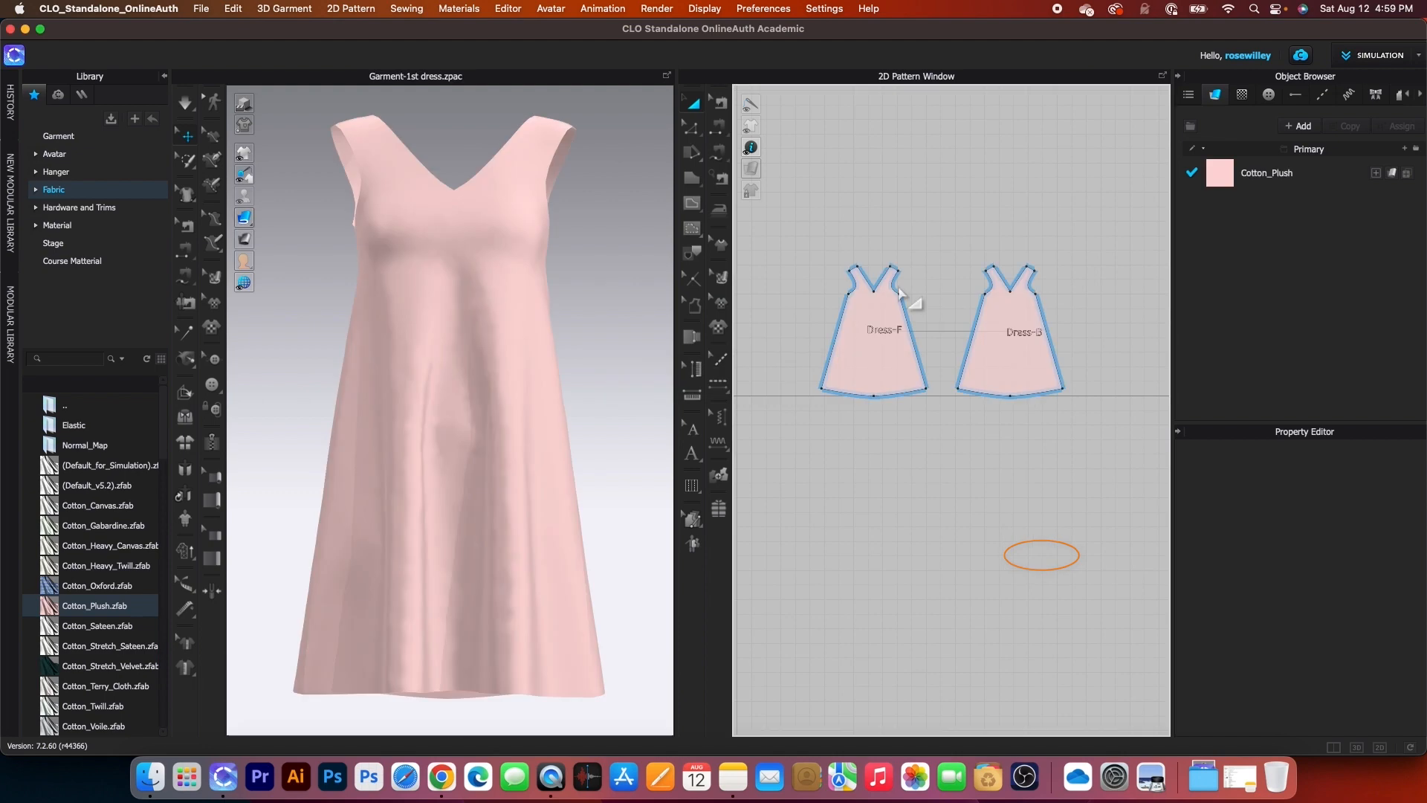
# Examine the opened garment in 3D, its front and back pattern pieces, and the material properties of its Cotton_Plush fabric
pyautogui.moveTo(568, 437); pyautogui.dragTo(605, 425, button='right')
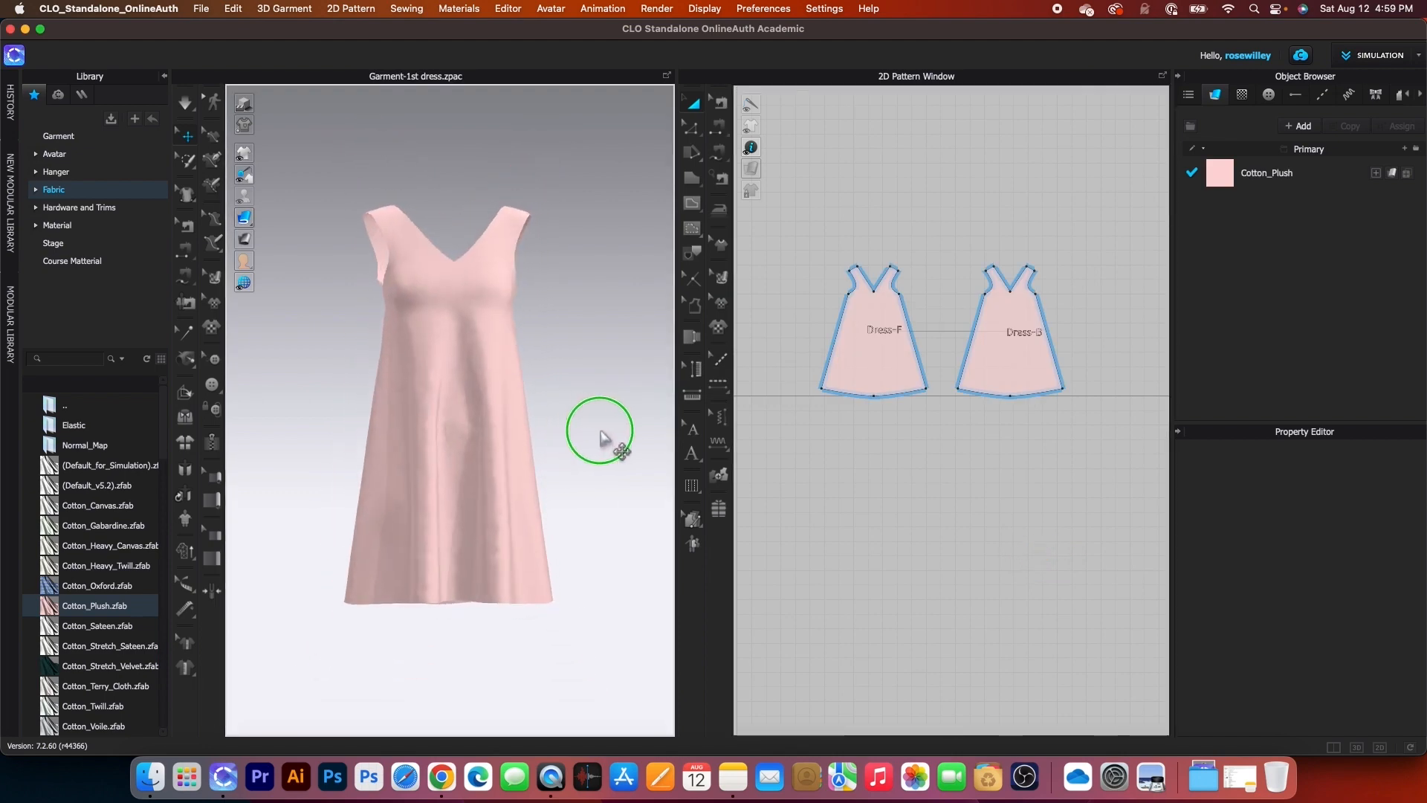
pyautogui.scroll(-2, 468, 437)
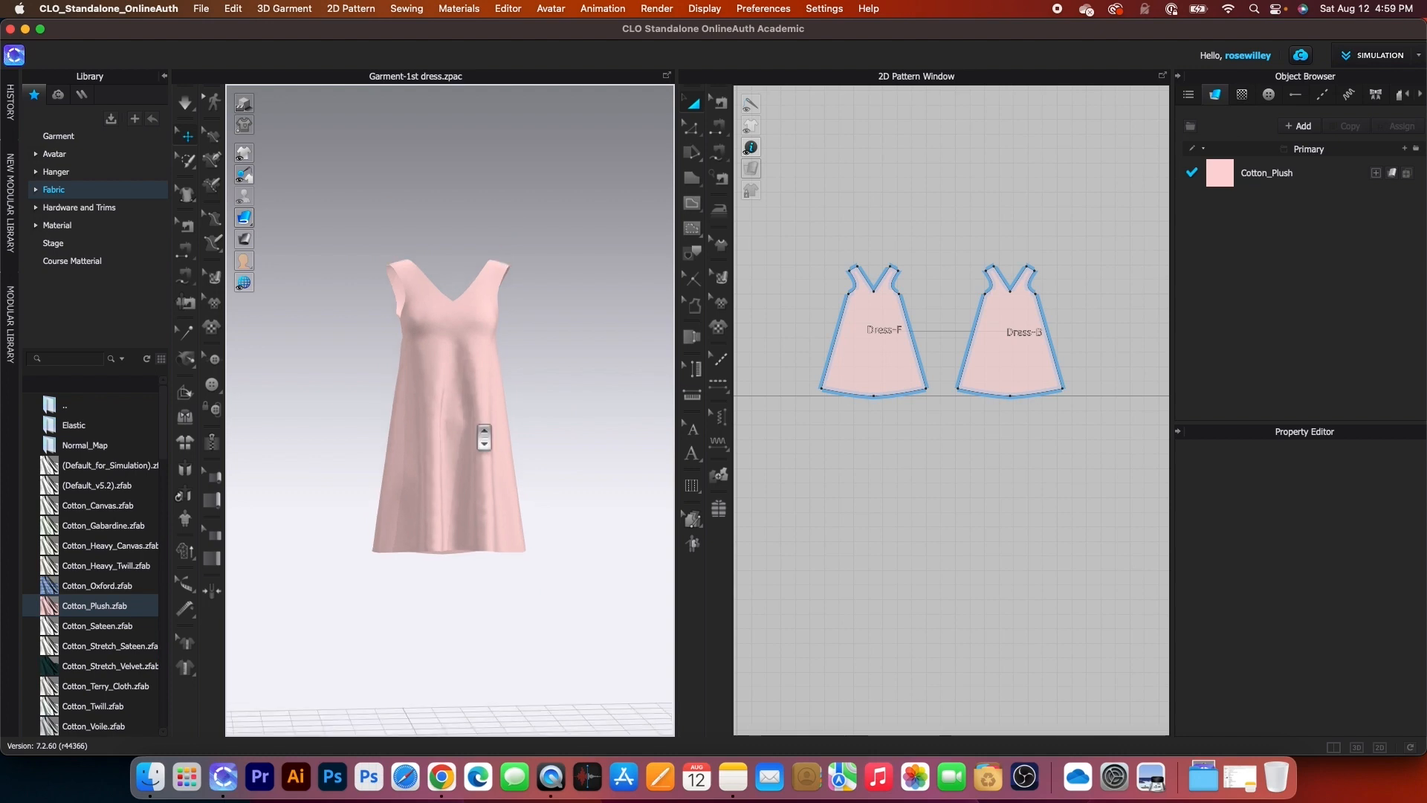
pyautogui.scroll(2, 478, 436)
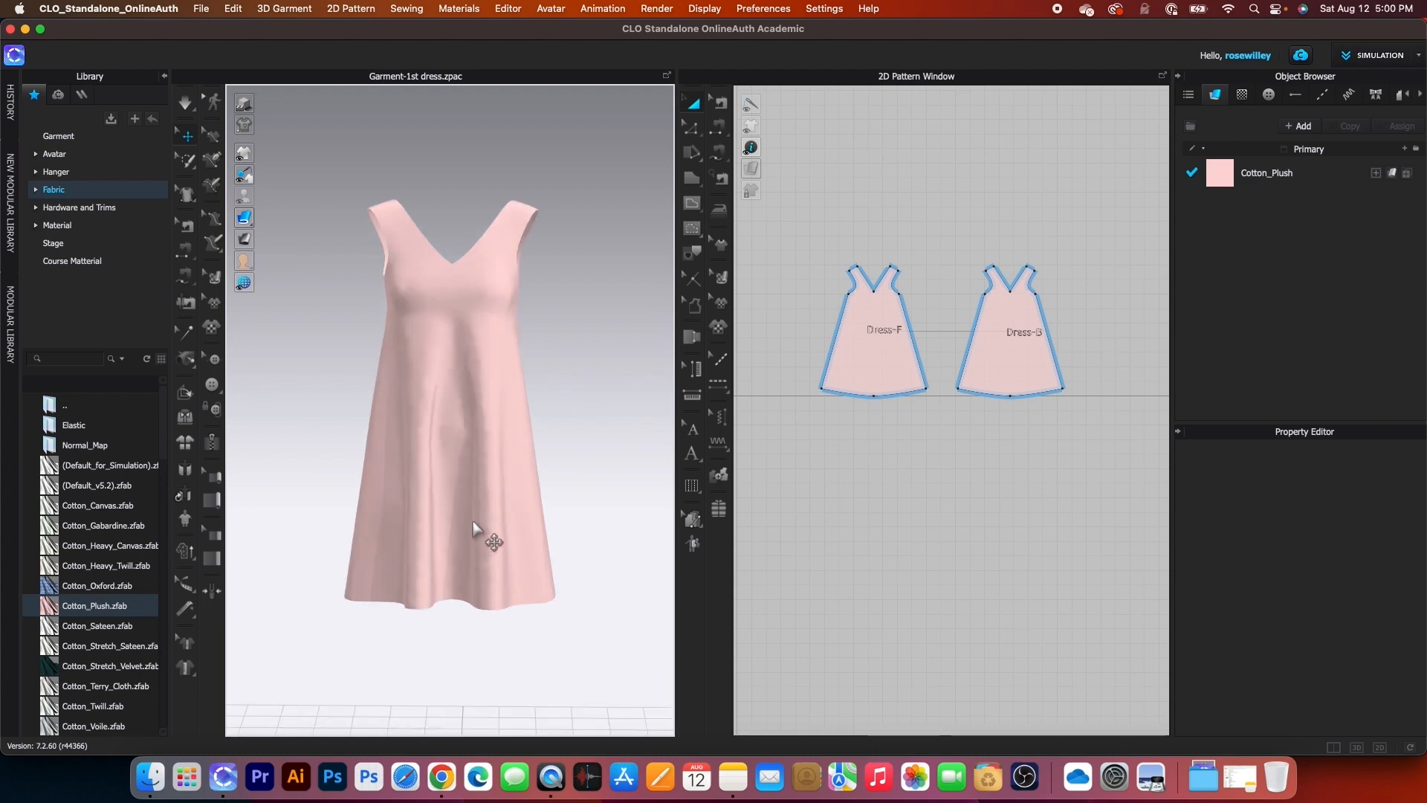
pyautogui.scroll(-1, 476, 530)
pyautogui.scroll(1, 481, 534)
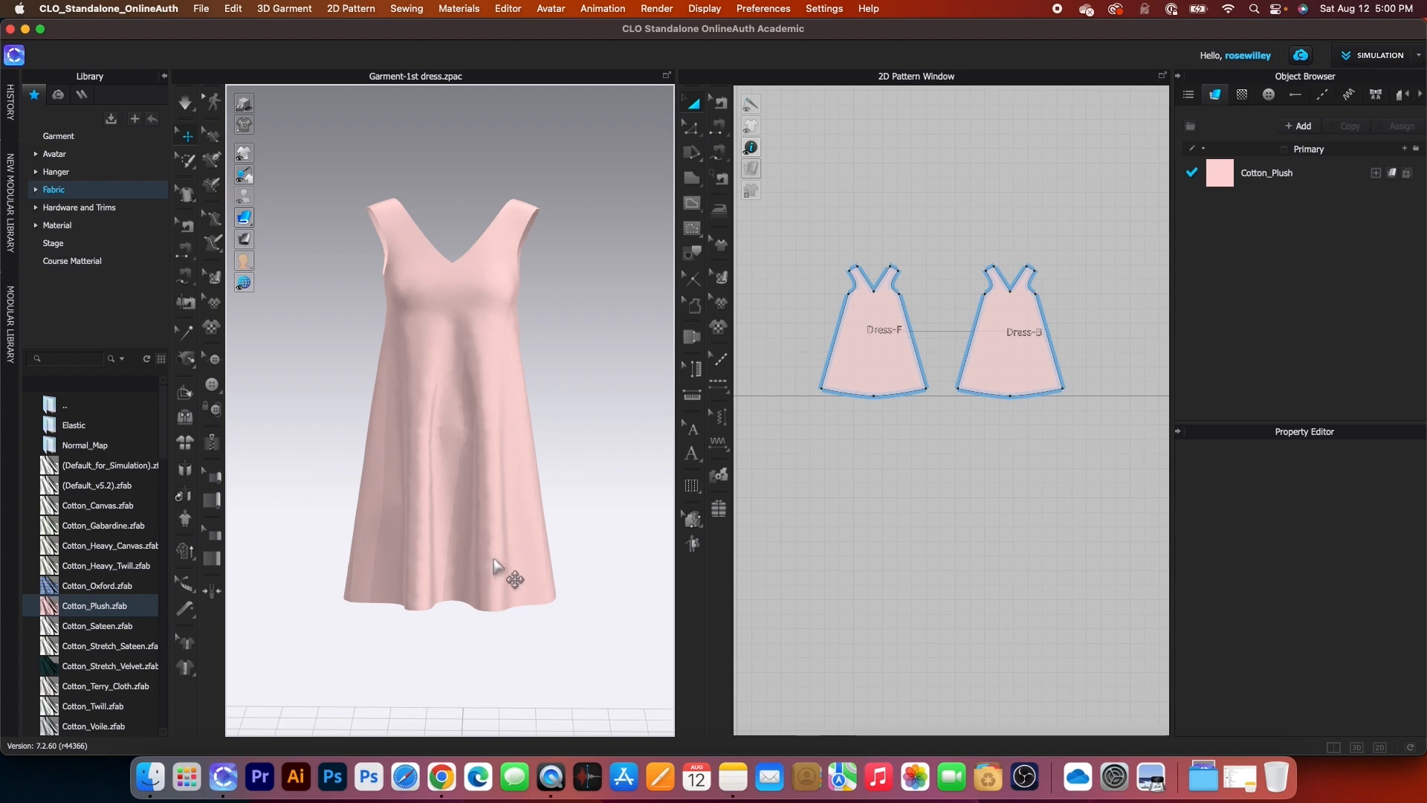
pyautogui.click(532, 561)
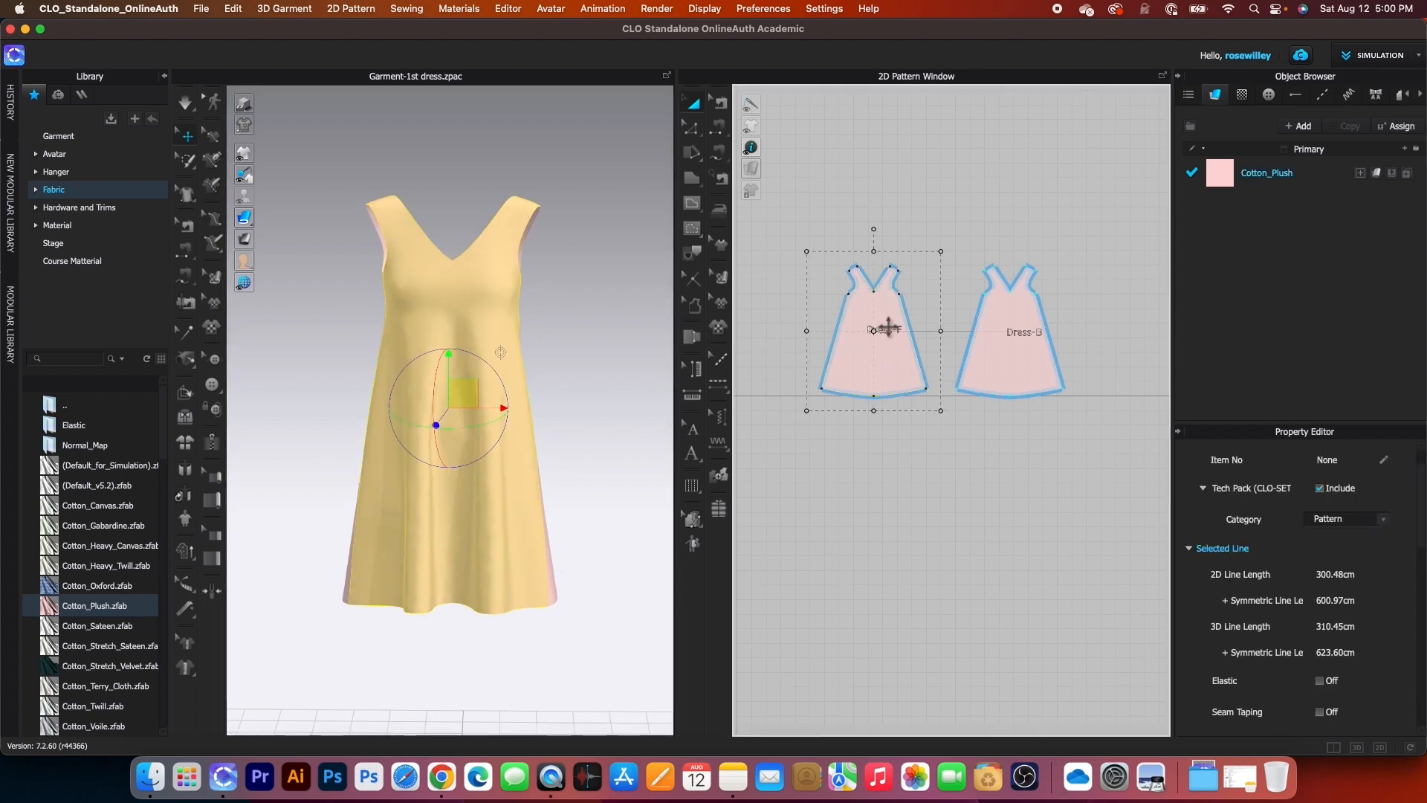
pyautogui.scroll(3, 898, 332)
pyautogui.scroll(-1, 895, 335)
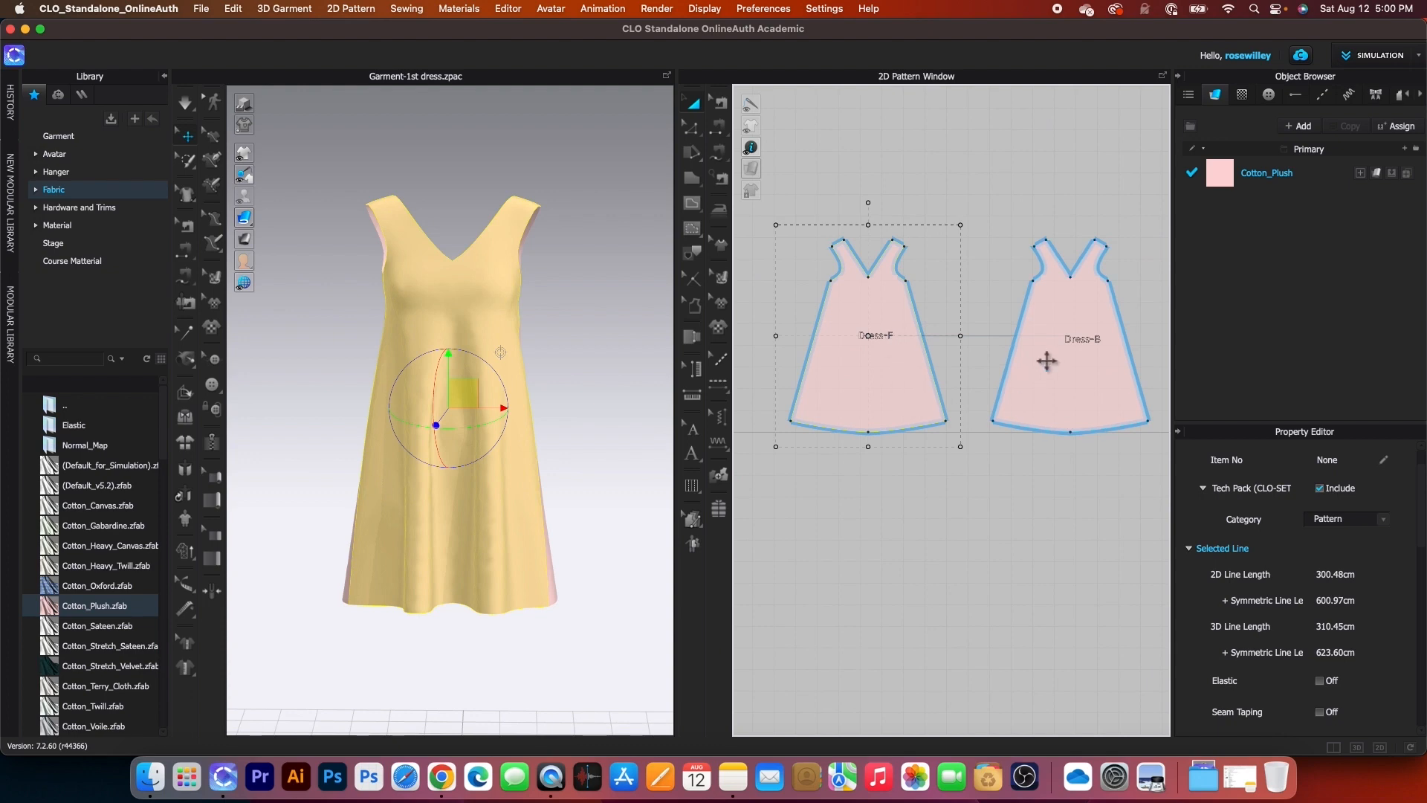
pyautogui.click(1303, 184)
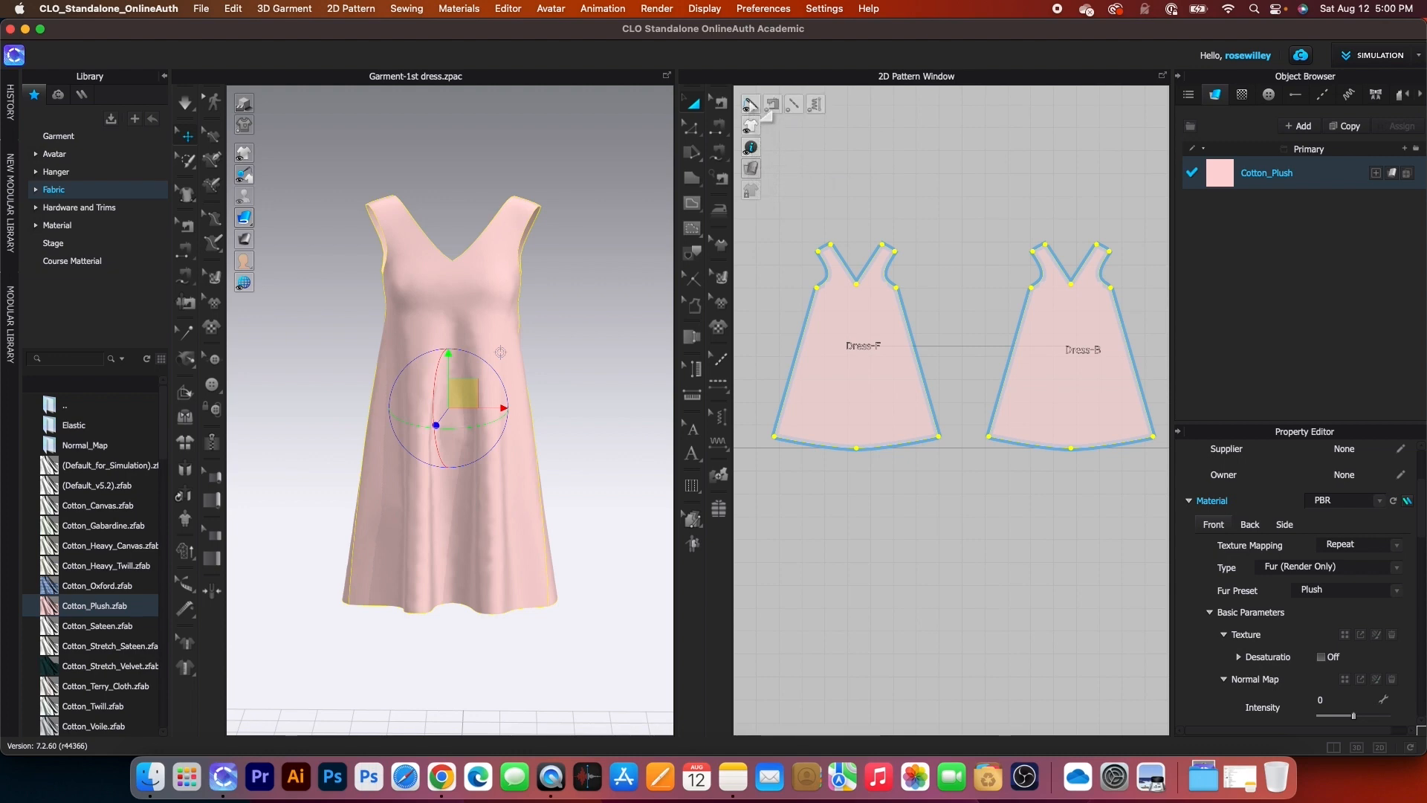
# Show the pattern names and line lengths on both pieces of the opened garment in the 2D Pattern Window
pyautogui.moveTo(752, 153)
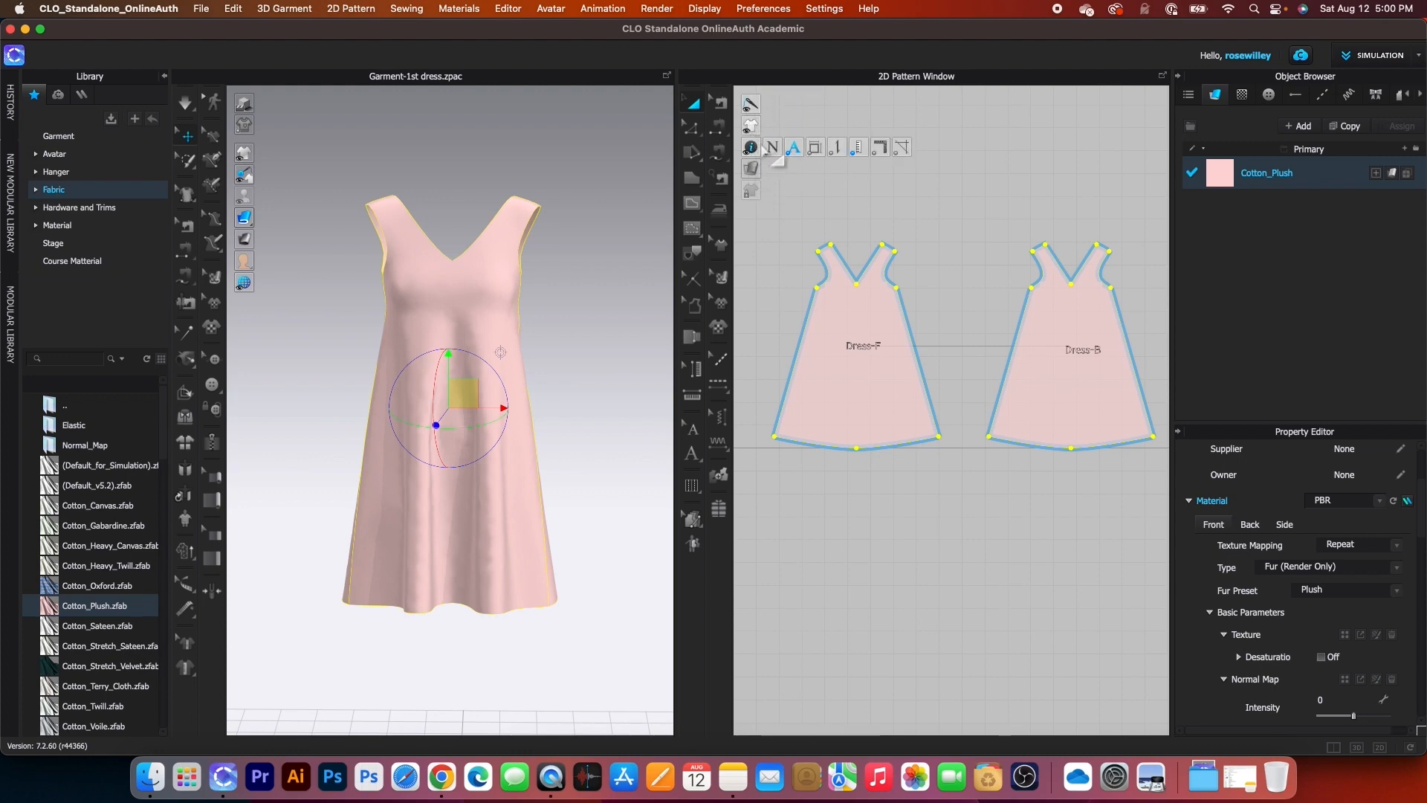
pyautogui.click(772, 149)
pyautogui.click(814, 147)
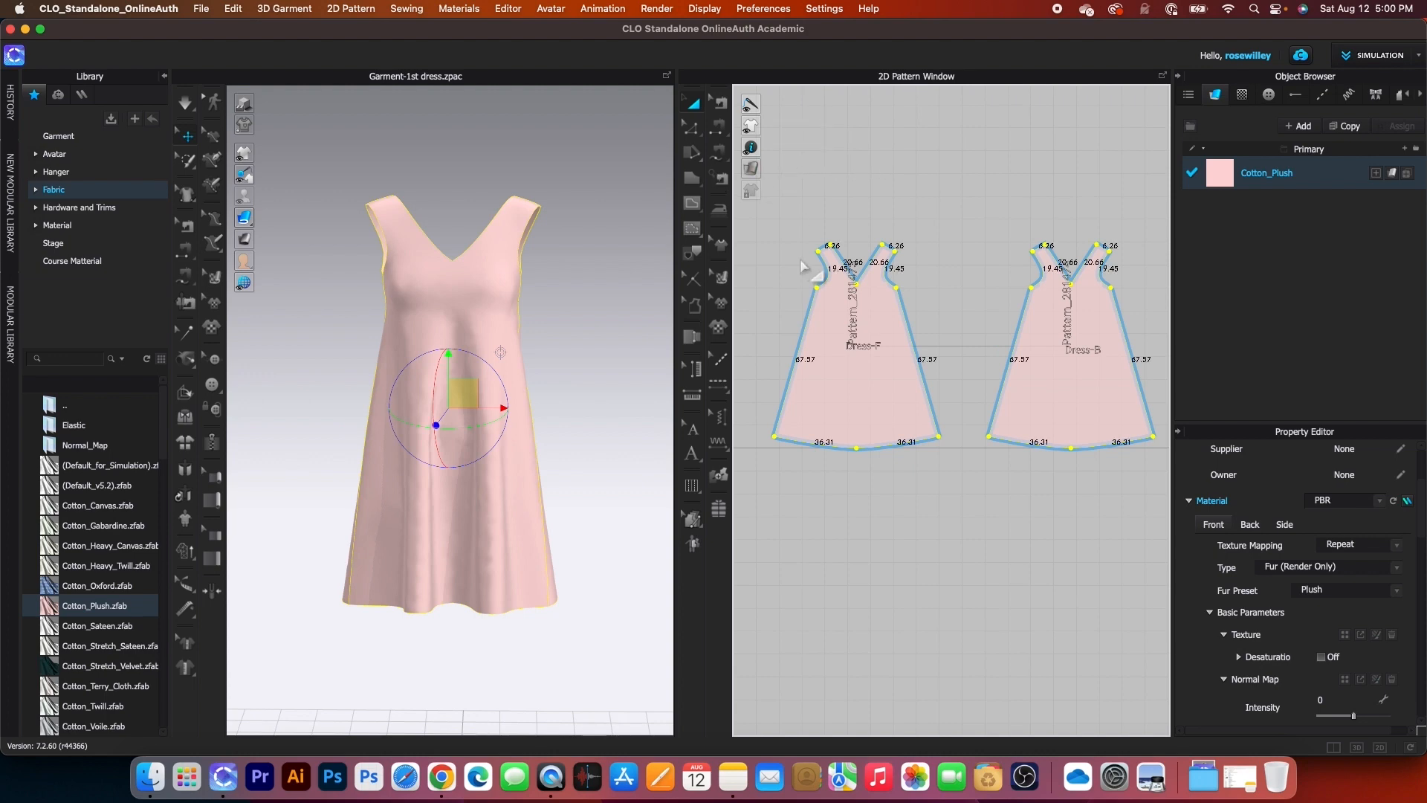
pyautogui.scroll(-2, 526, 397)
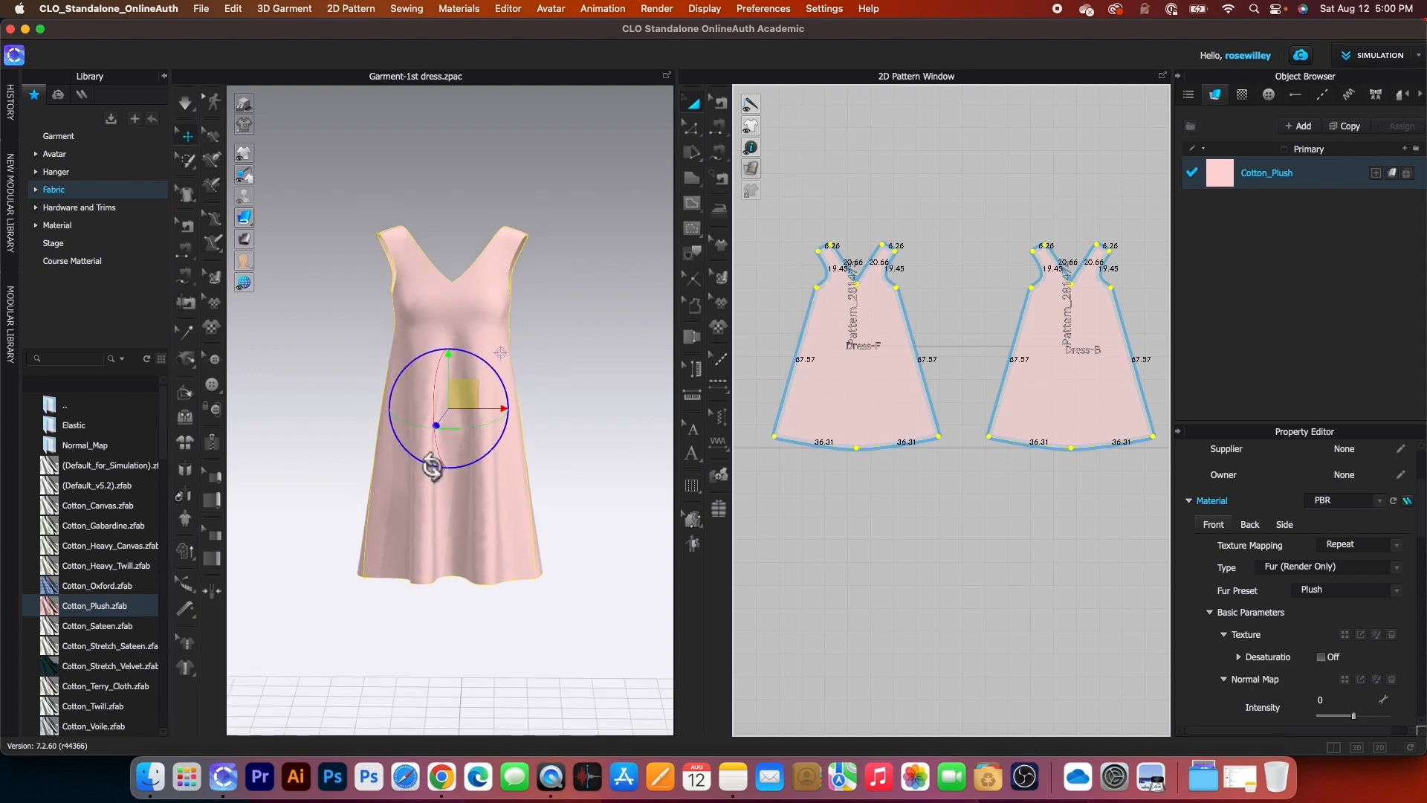
# Start a new project and import "dxf-1st dress.dxf" from the "1st dress" folder with load type Open and Auto Scale
pyautogui.click(200, 9)
pyautogui.click(212, 33)
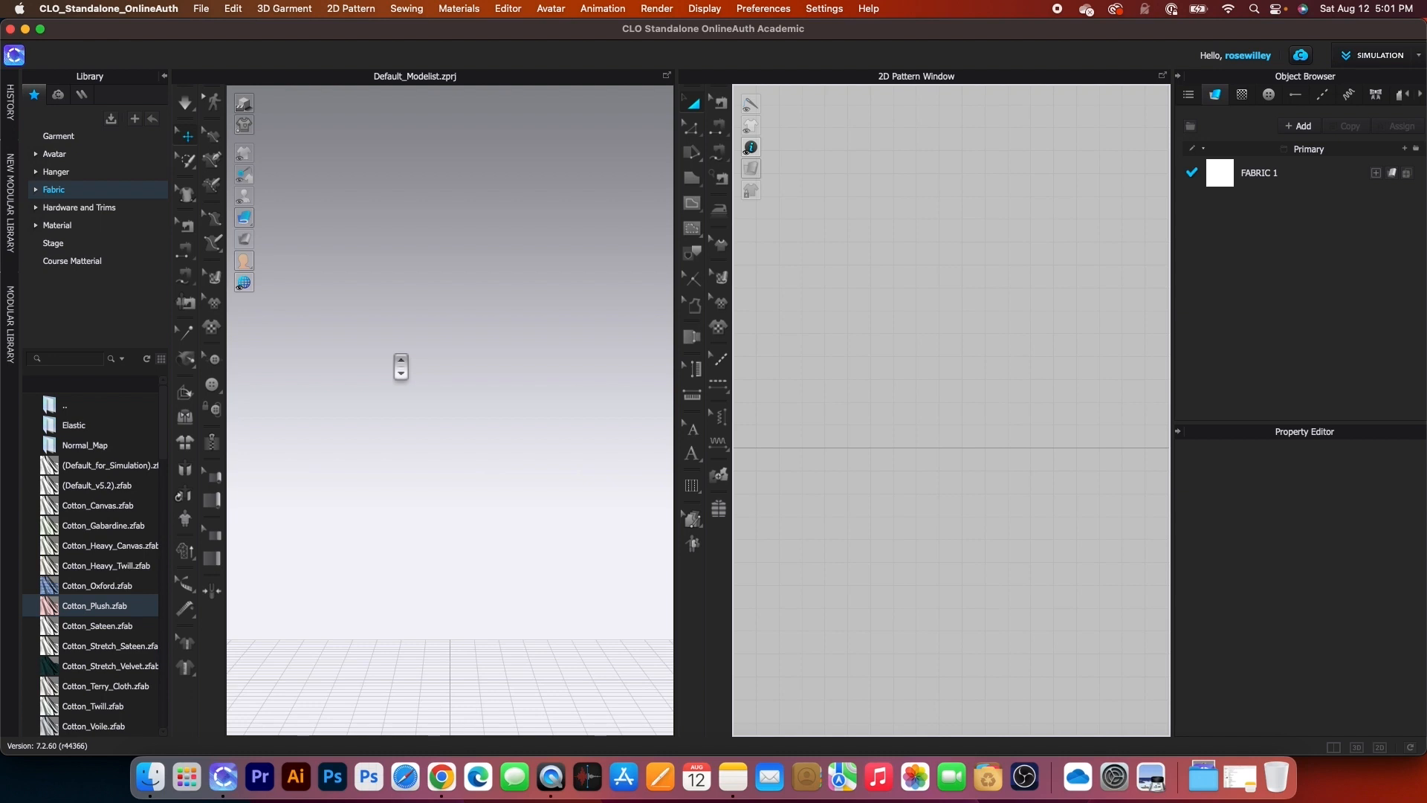
pyautogui.click(201, 10)
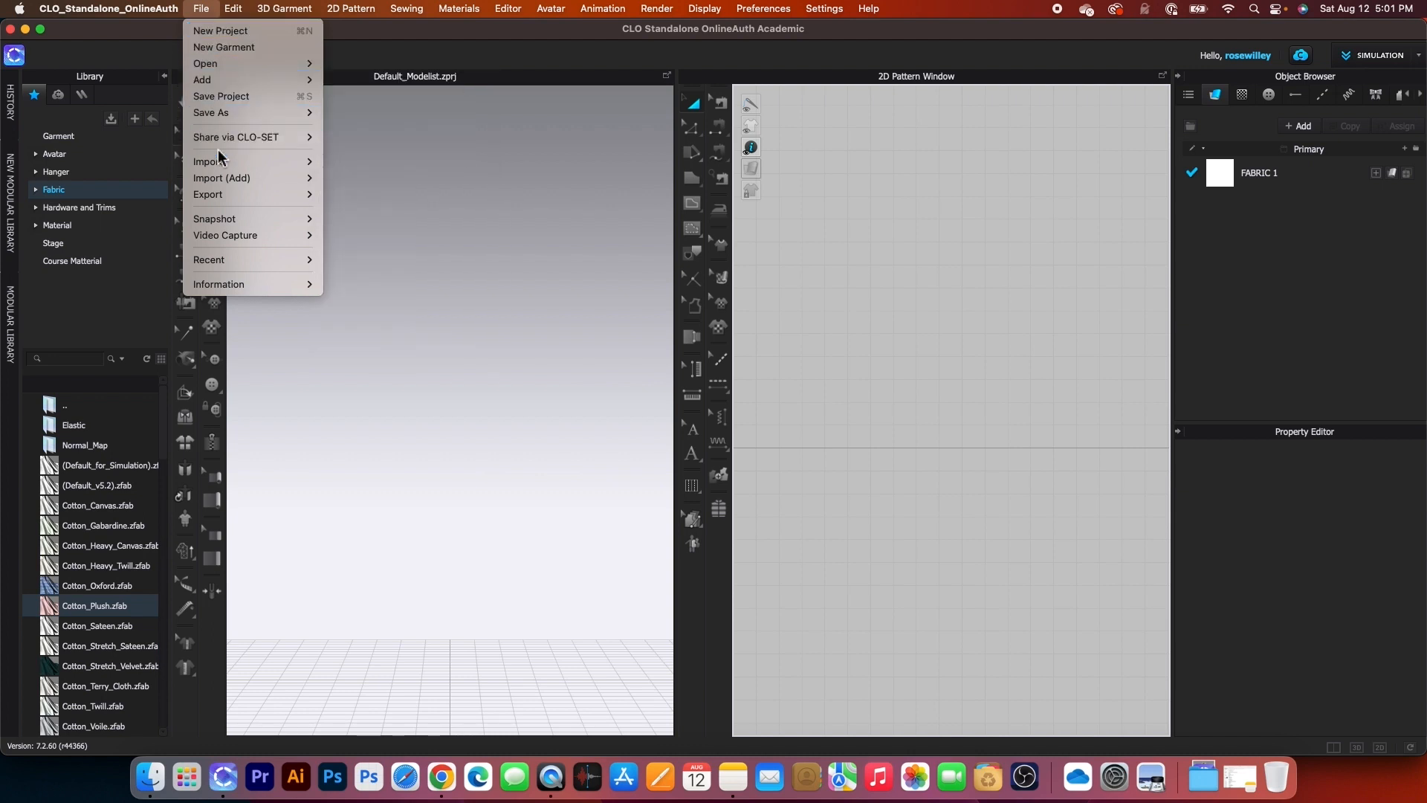
pyautogui.moveTo(222, 163)
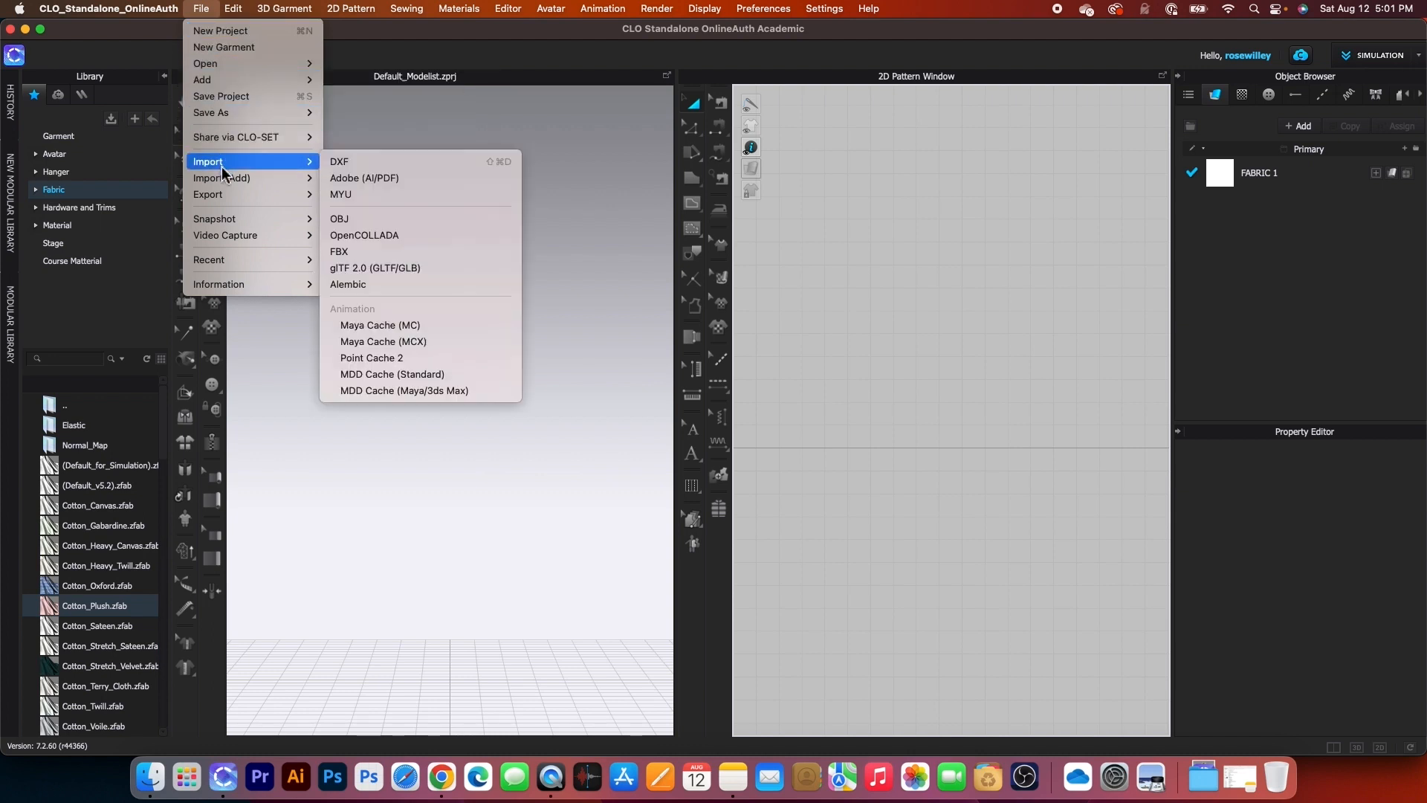
pyautogui.click(361, 162)
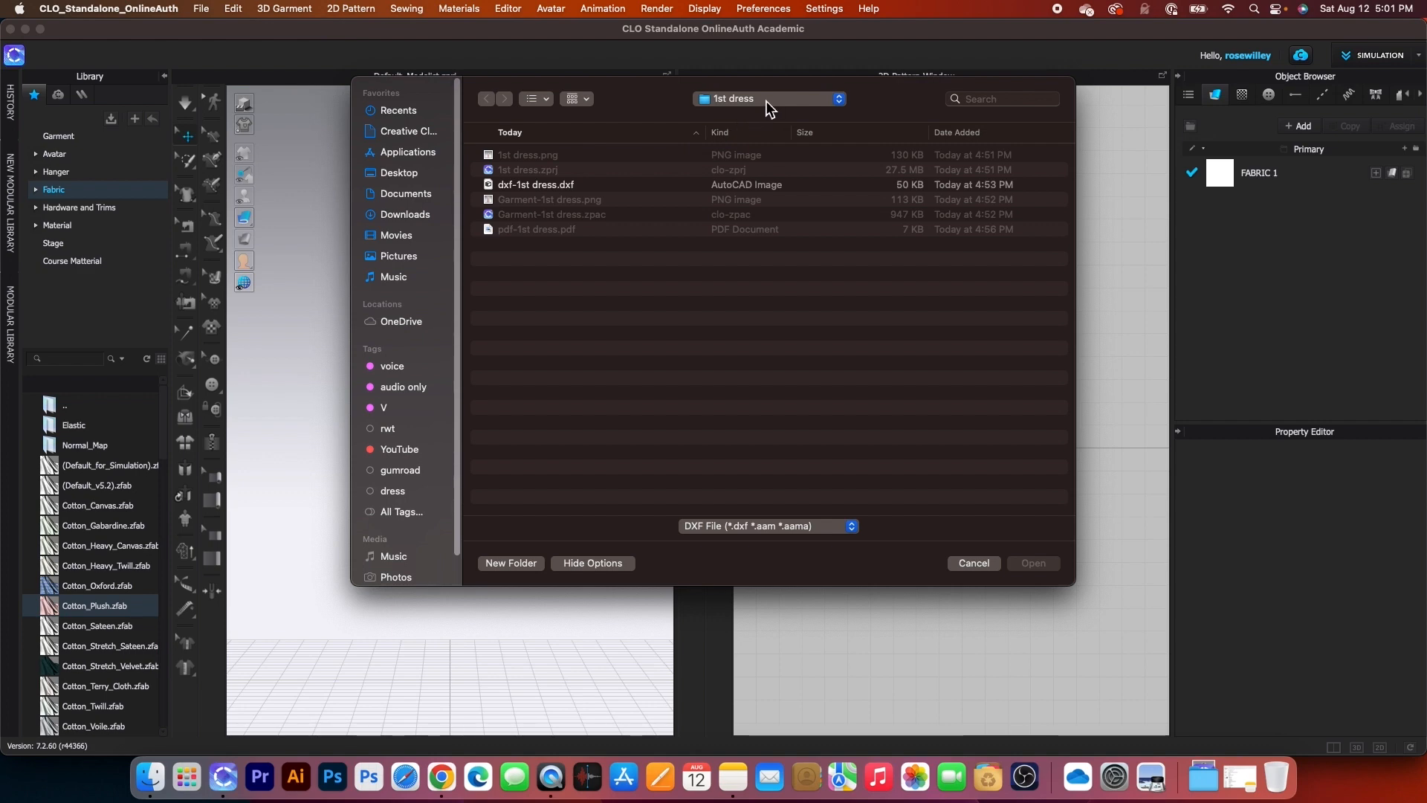
pyautogui.click(524, 187)
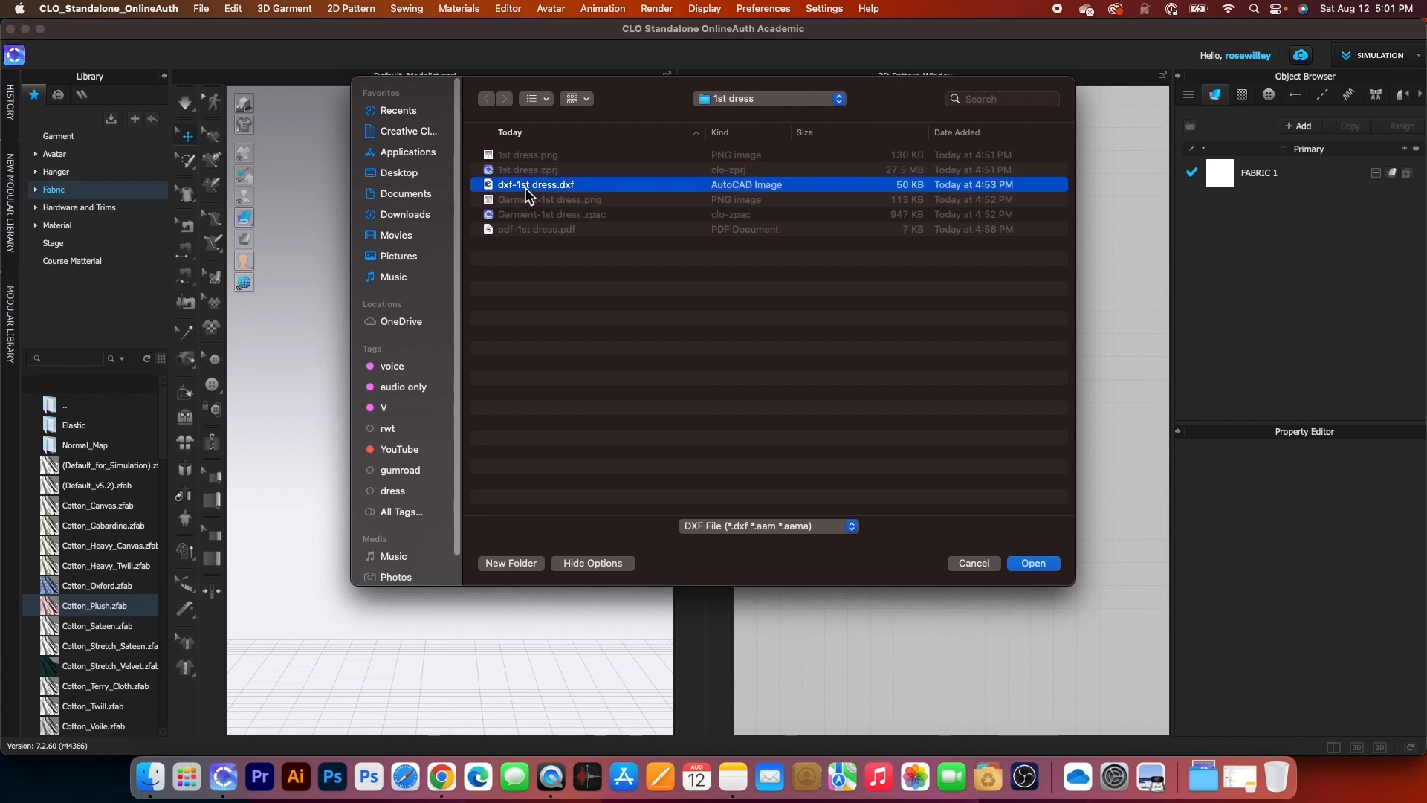
pyautogui.click(1048, 564)
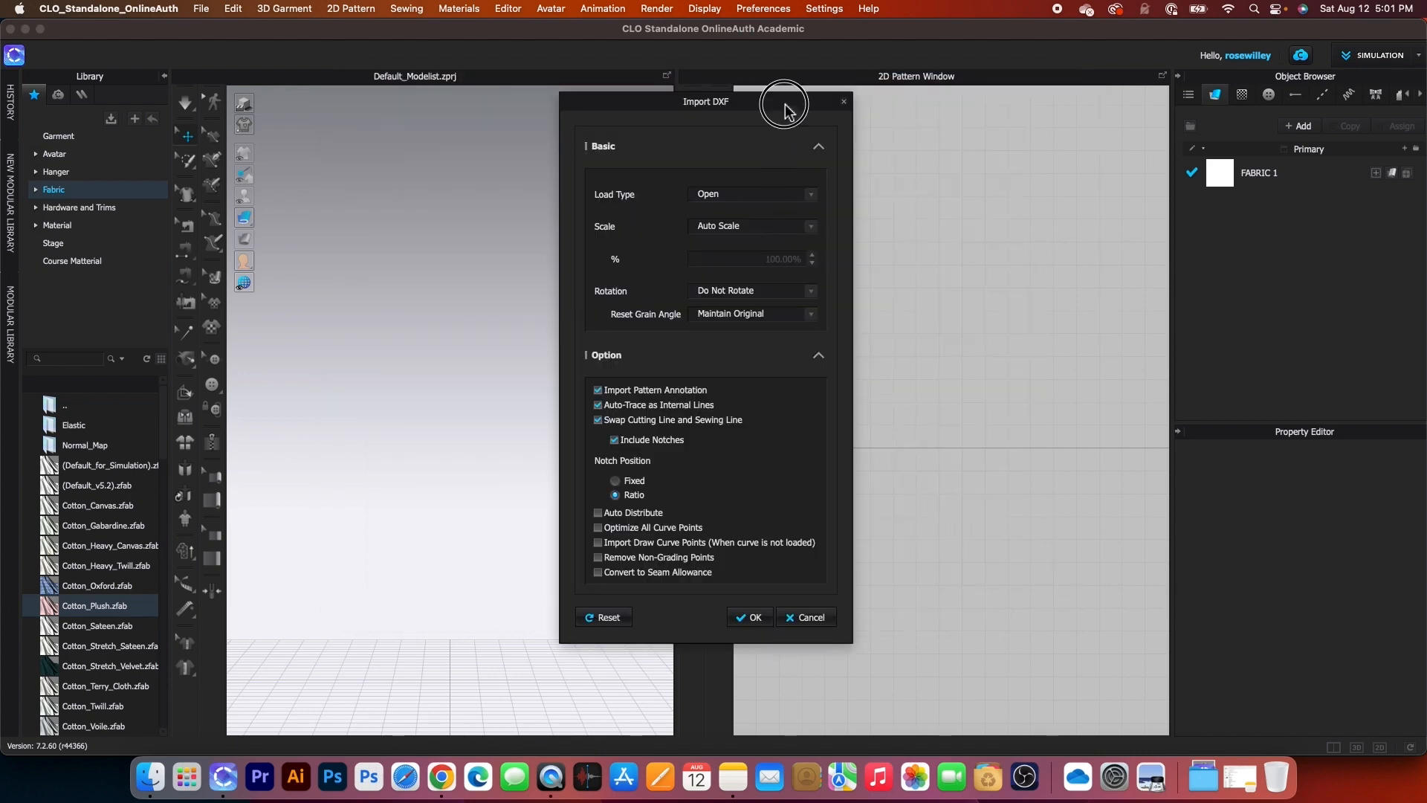
pyautogui.moveTo(785, 104); pyautogui.dragTo(758, 104)
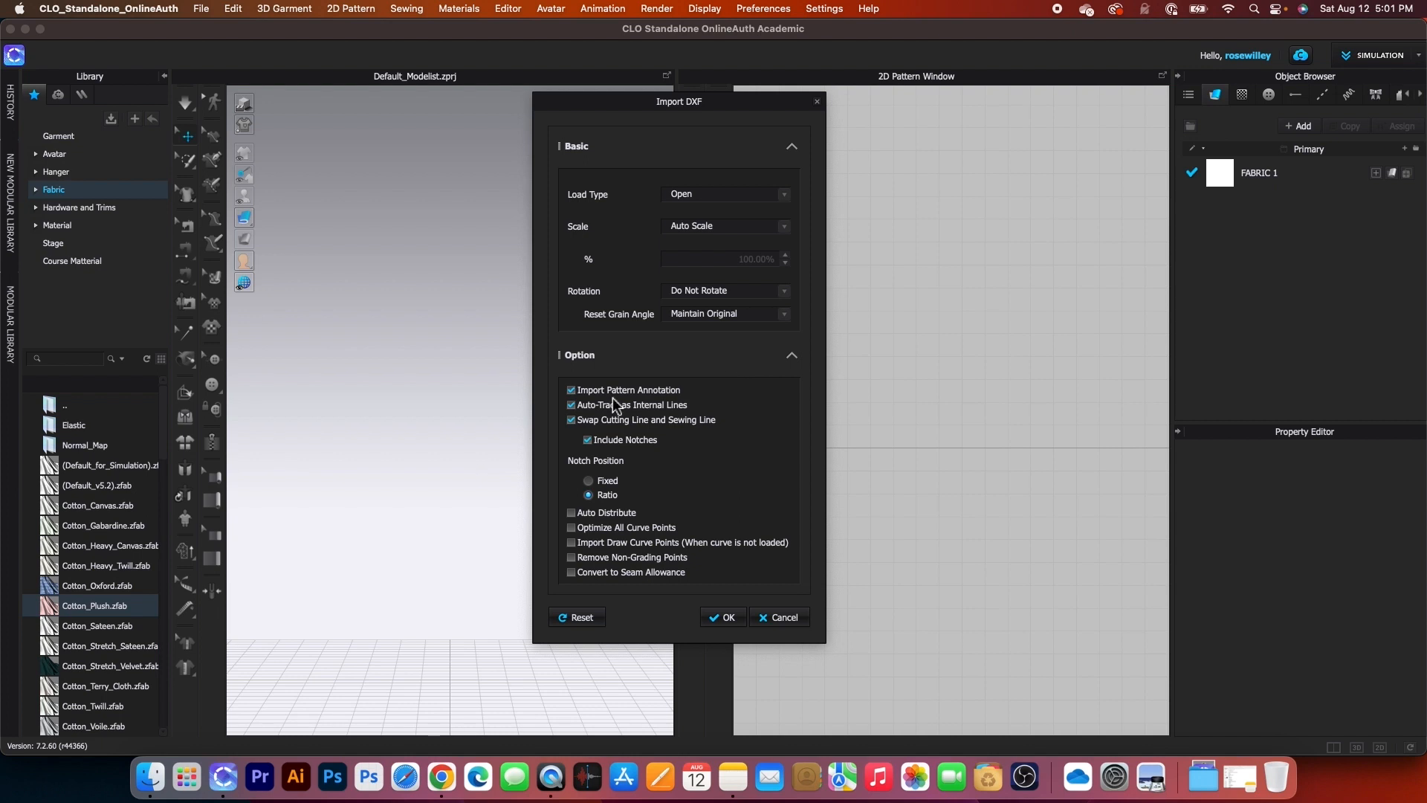
pyautogui.click(729, 618)
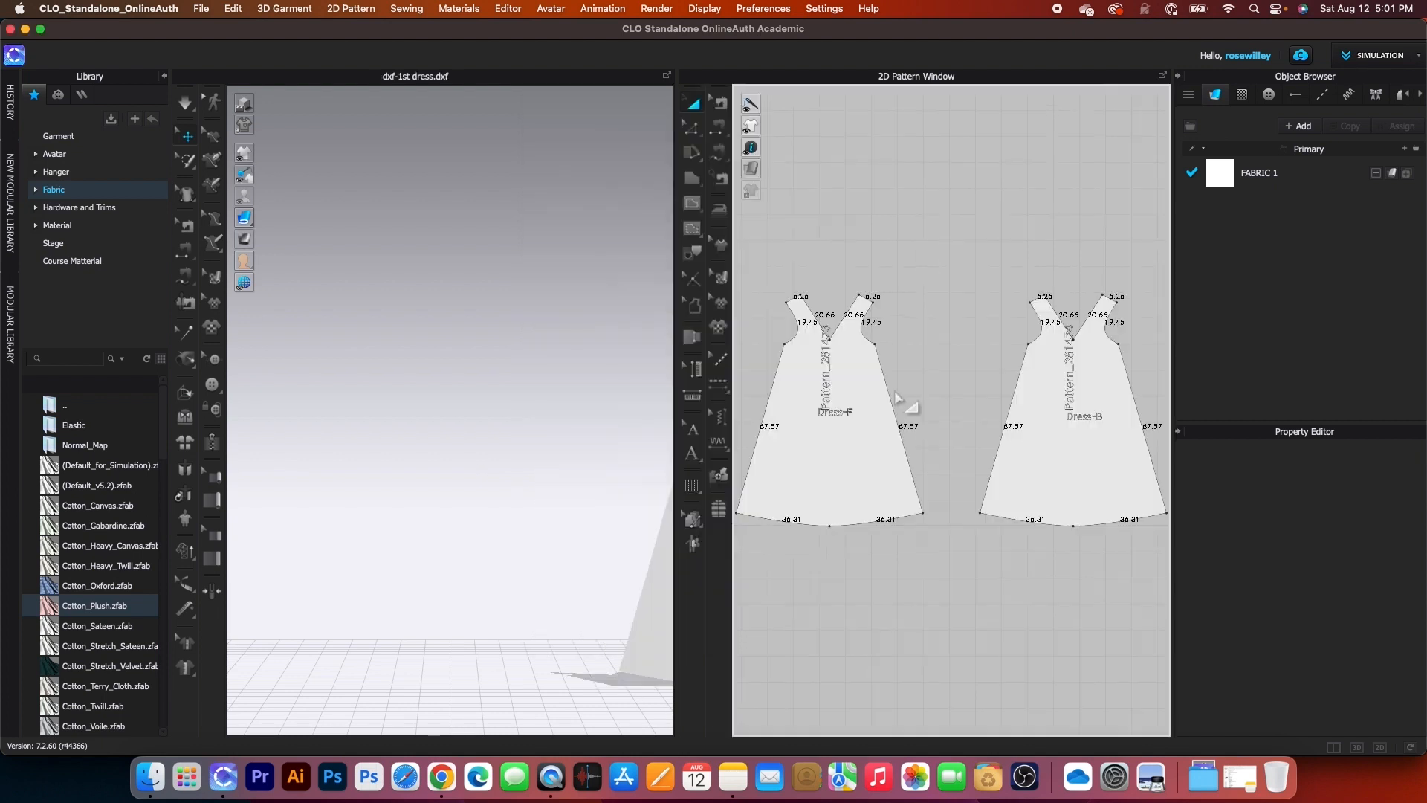
# Hide the pattern names and line lengths in the 2D Pattern Window, keeping only the pattern annotations shown on both pieces
pyautogui.scroll(-3, 902, 402)
pyautogui.scroll(2, 814, 427)
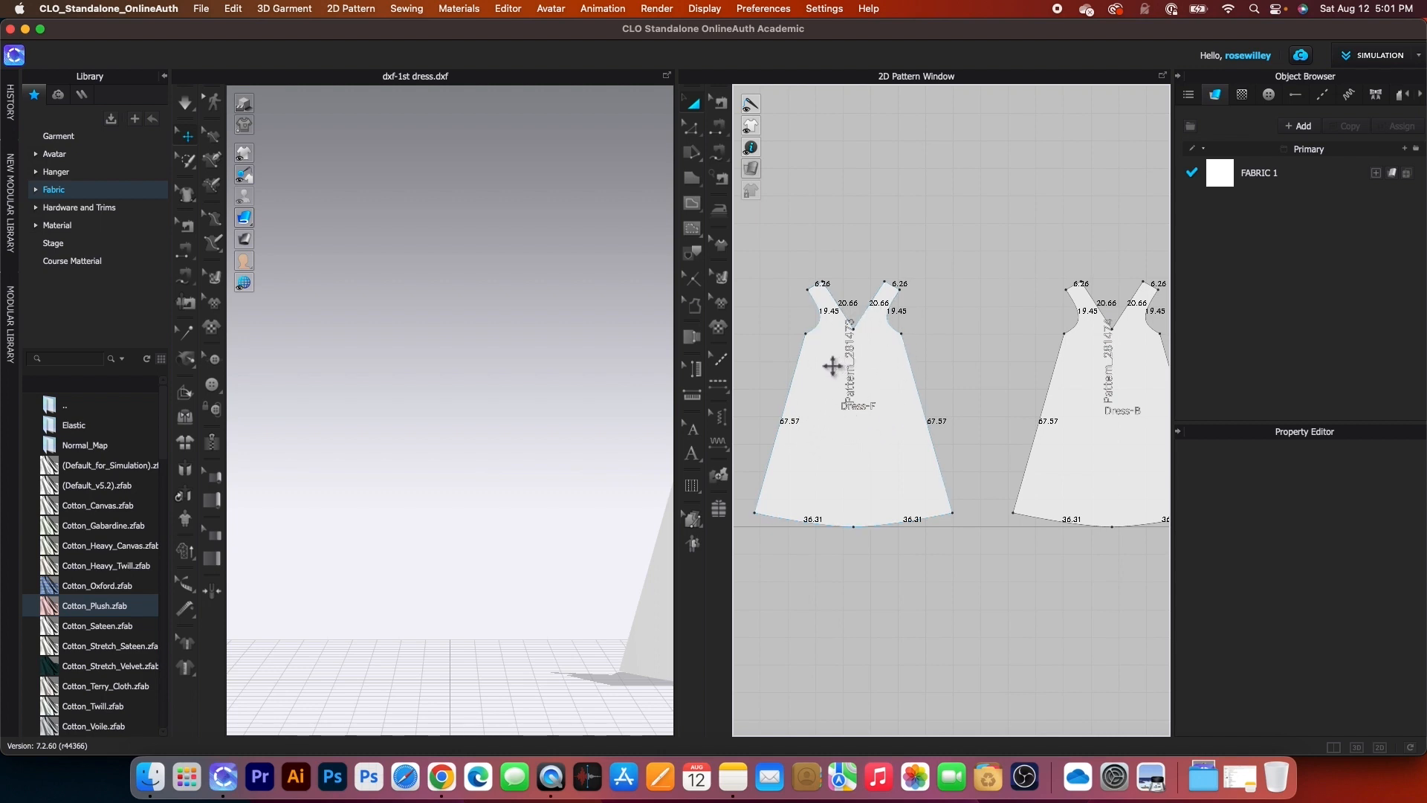
pyautogui.scroll(2, 835, 370)
pyautogui.moveTo(752, 149)
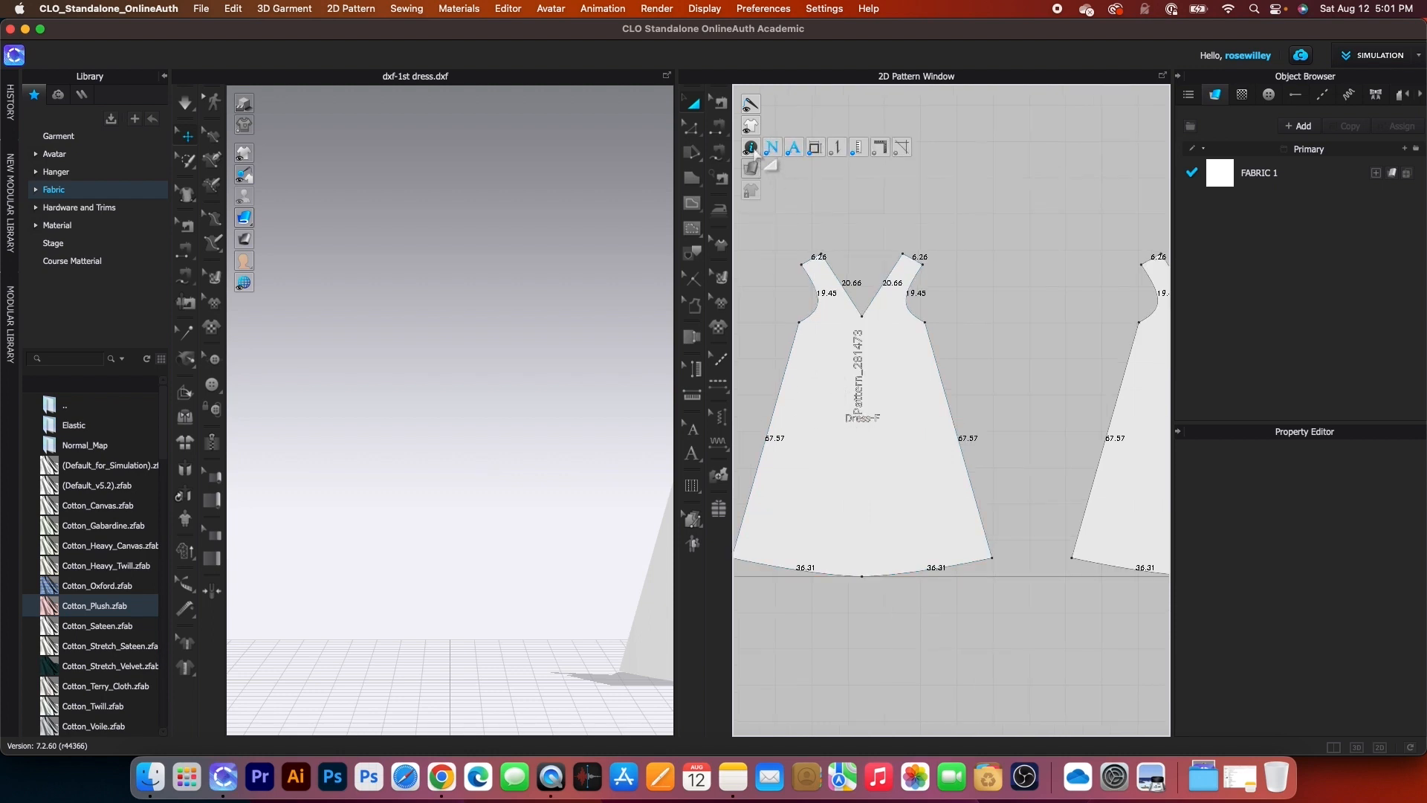
pyautogui.click(772, 148)
pyautogui.click(793, 148)
pyautogui.click(814, 149)
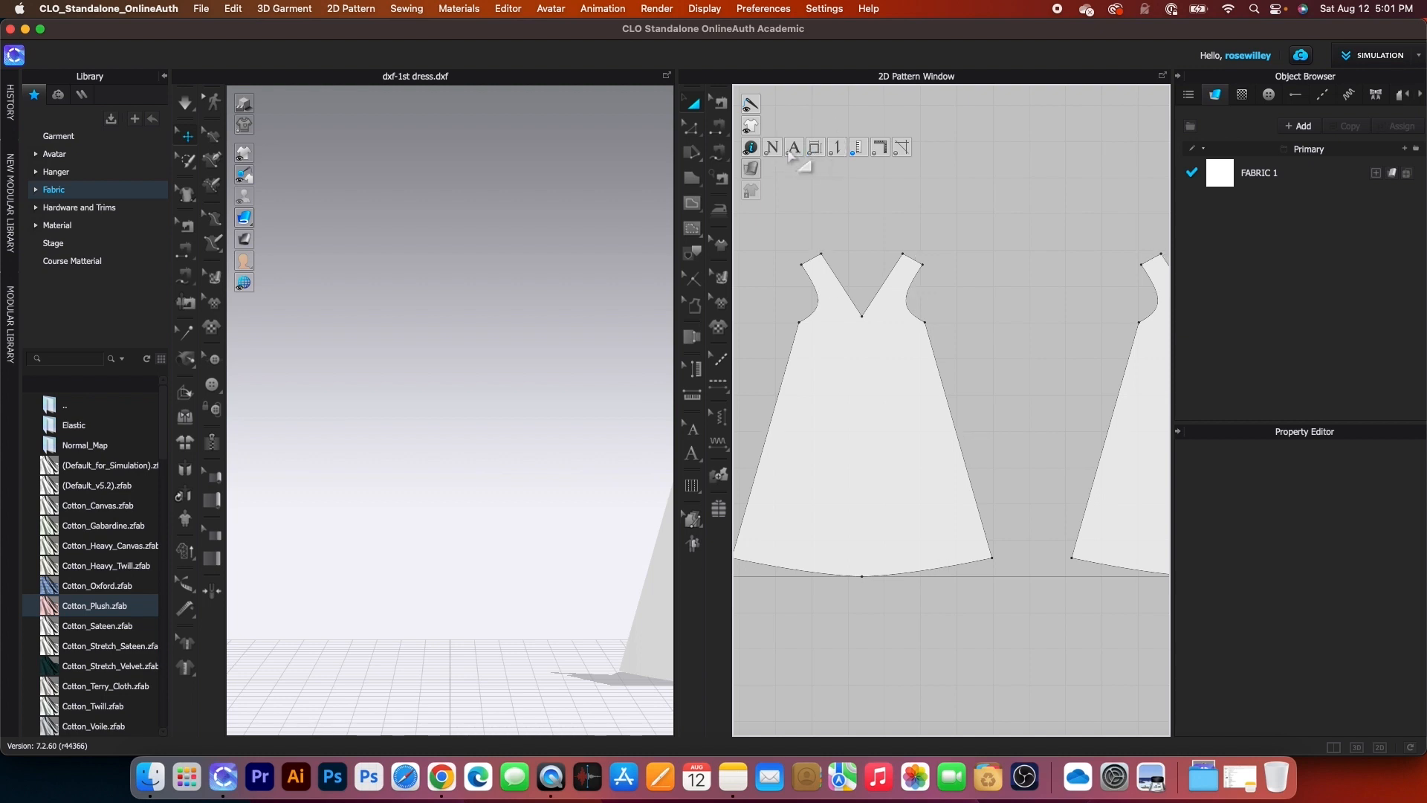
pyautogui.click(793, 149)
pyautogui.scroll(-3, 813, 437)
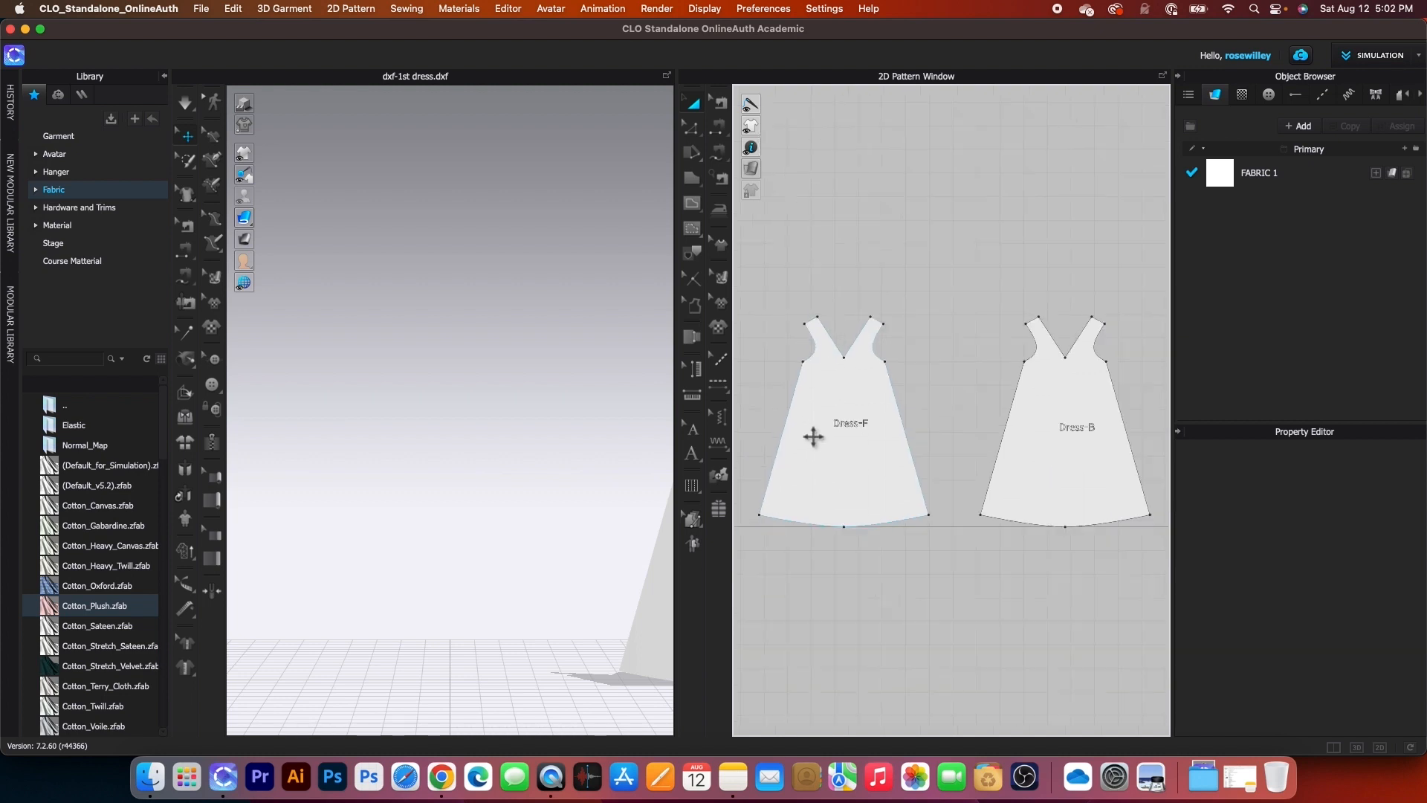
pyautogui.scroll(1, 991, 487)
pyautogui.scroll(-1, 995, 495)
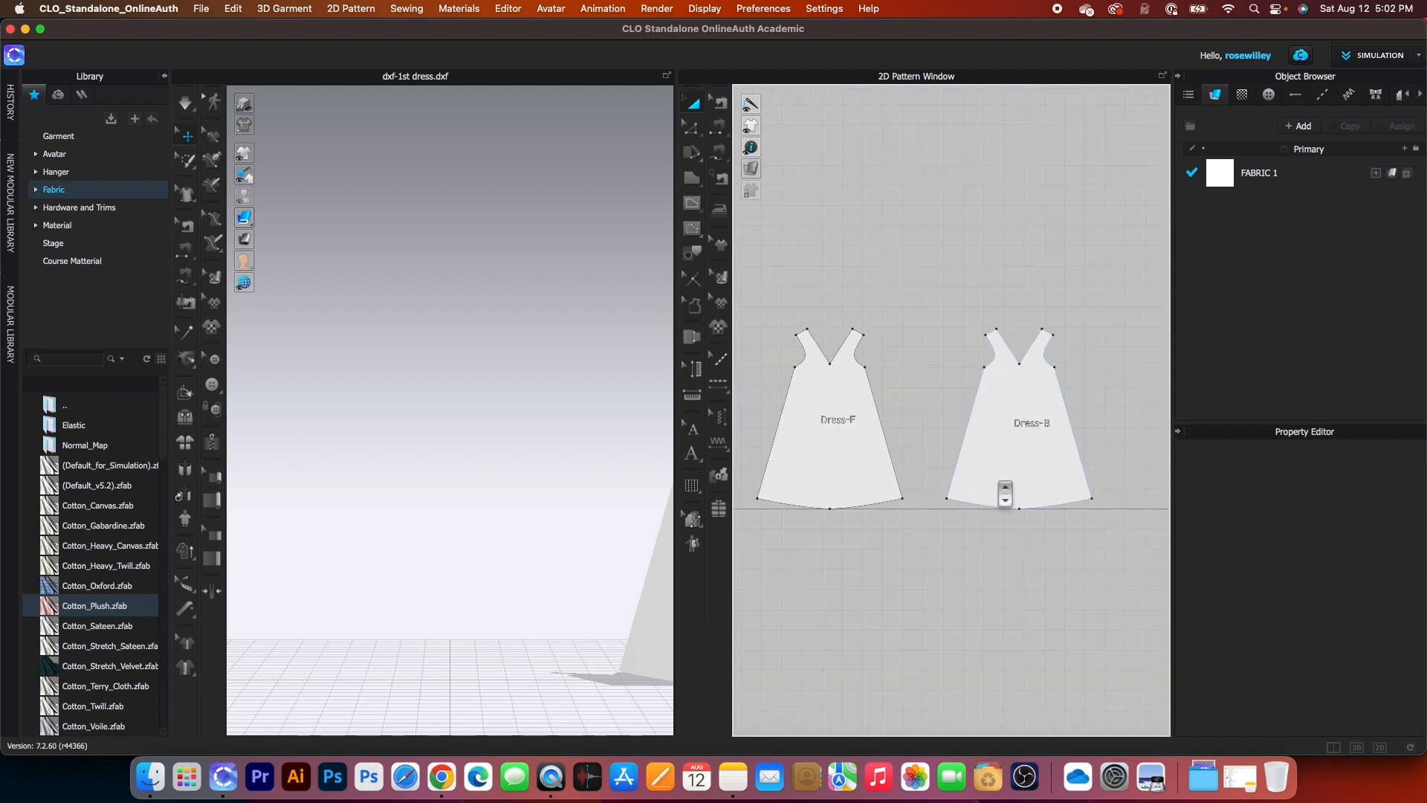
# Select FABRIC 1 and examine its material properties and the imported DXF pieces in 2D and 3D
pyautogui.click(1295, 179)
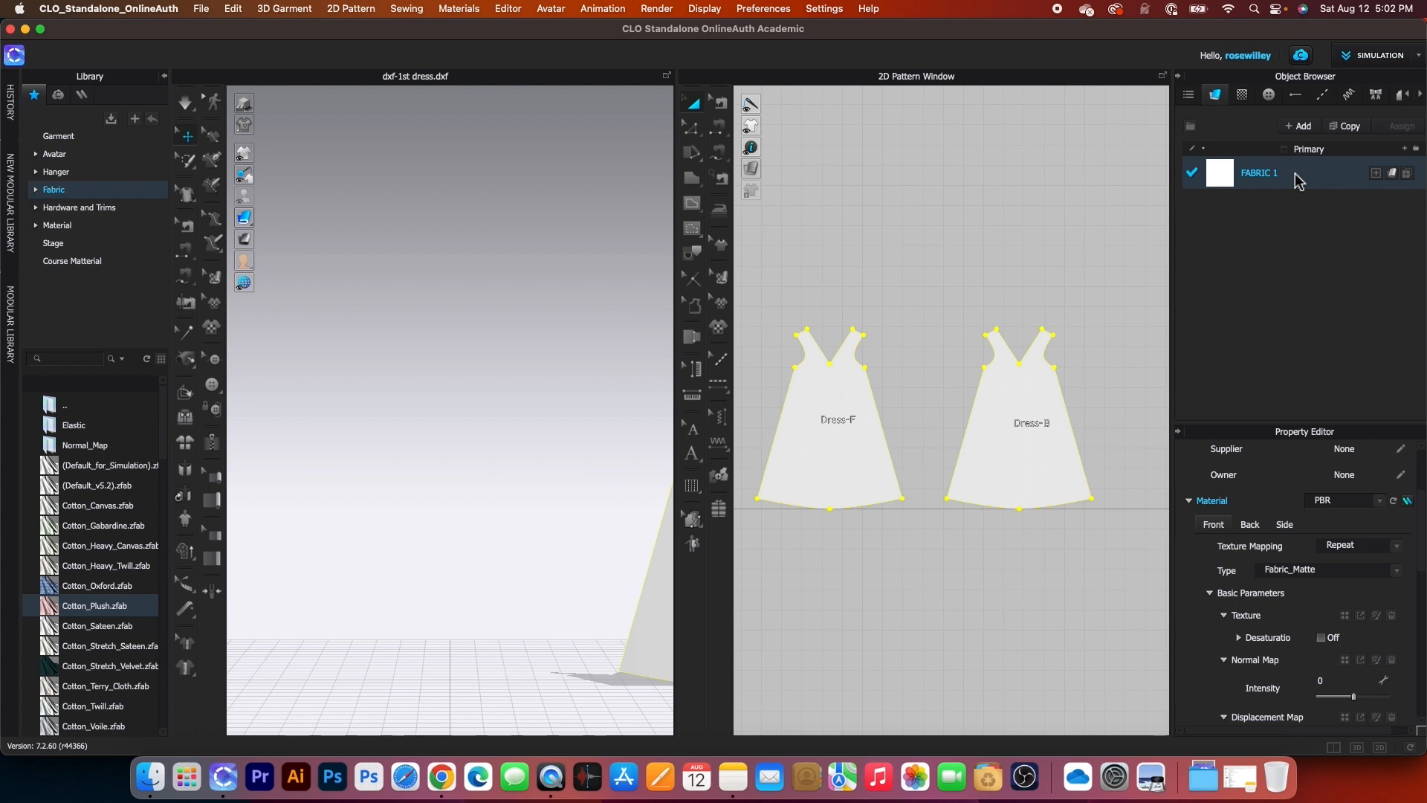
pyautogui.scroll(-2, 931, 550)
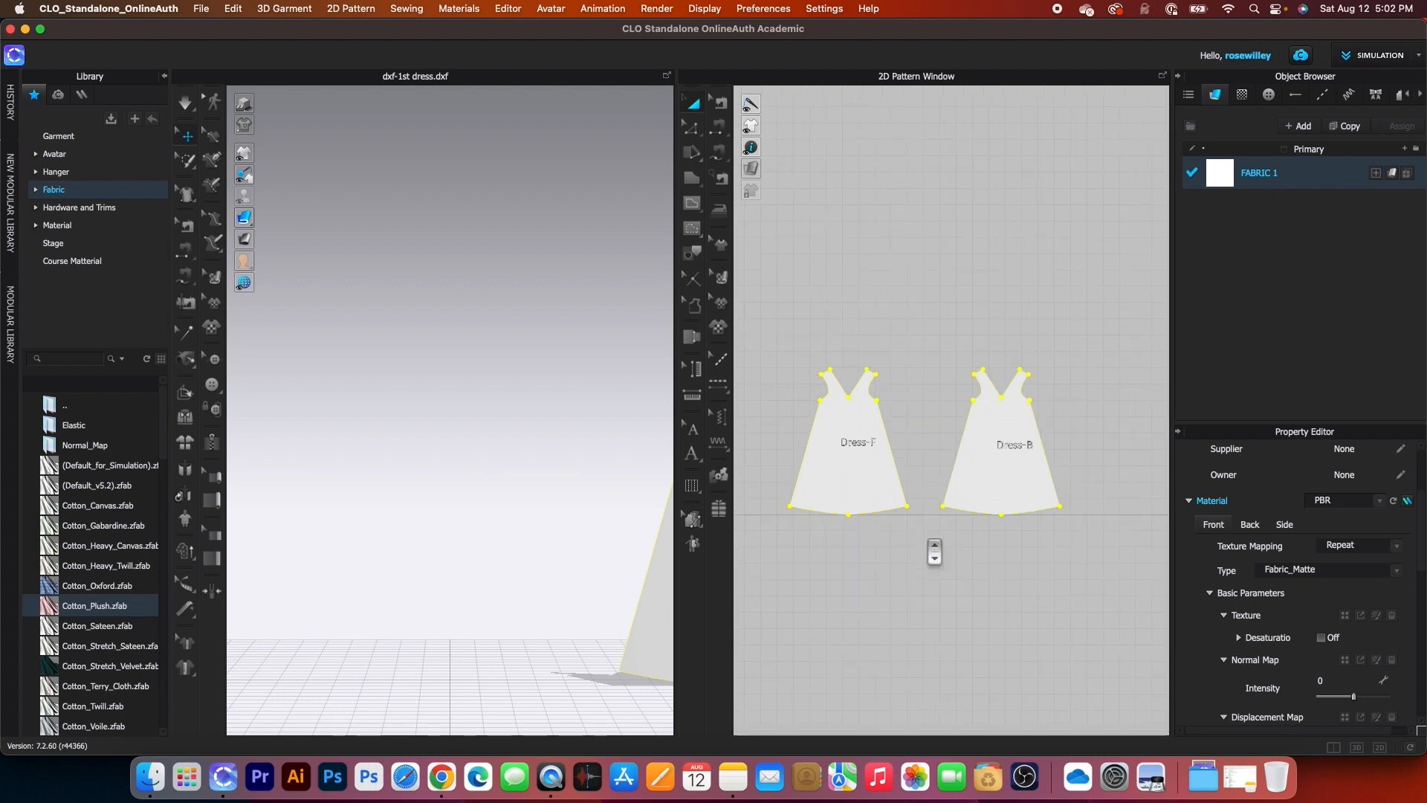
pyautogui.scroll(2, 840, 574)
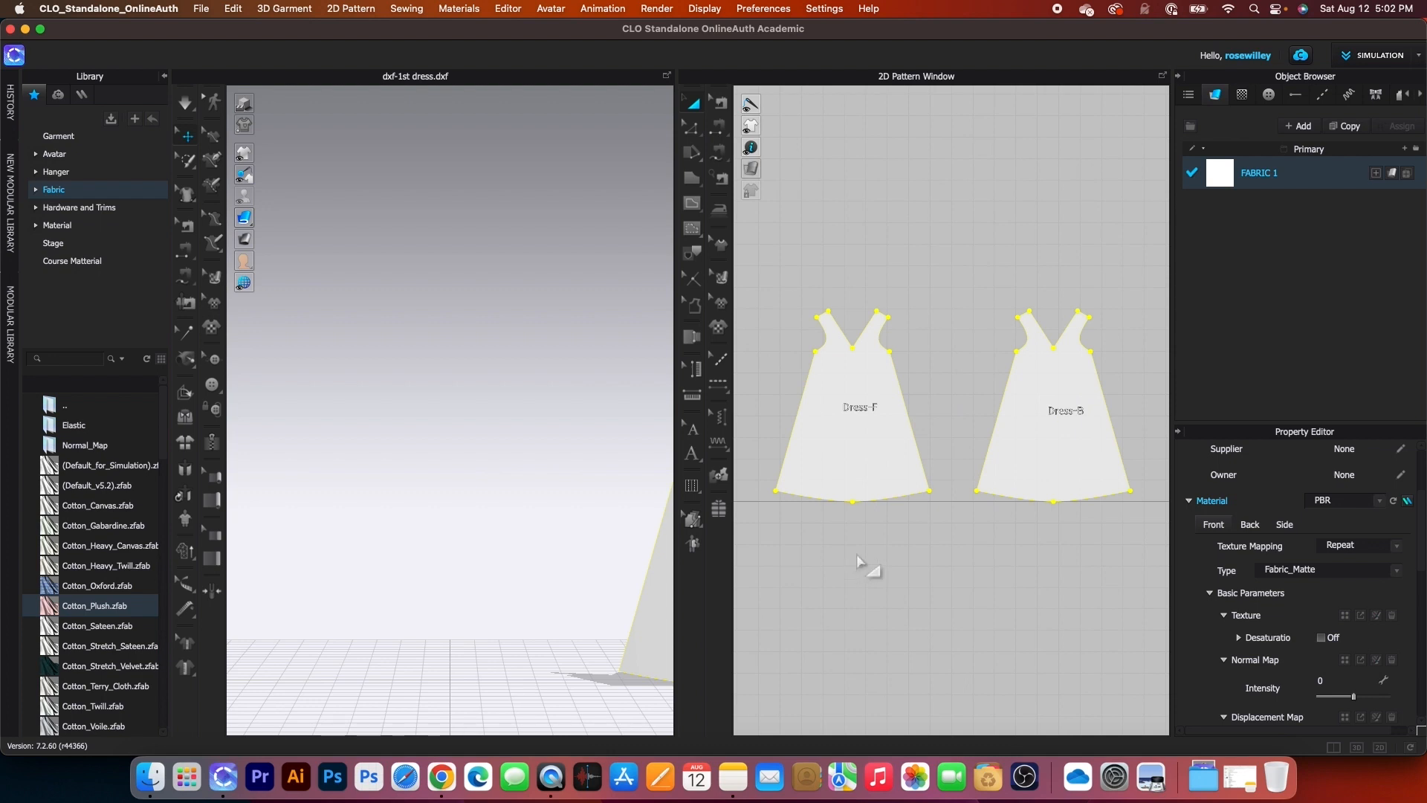
pyautogui.scroll(-3, 516, 534)
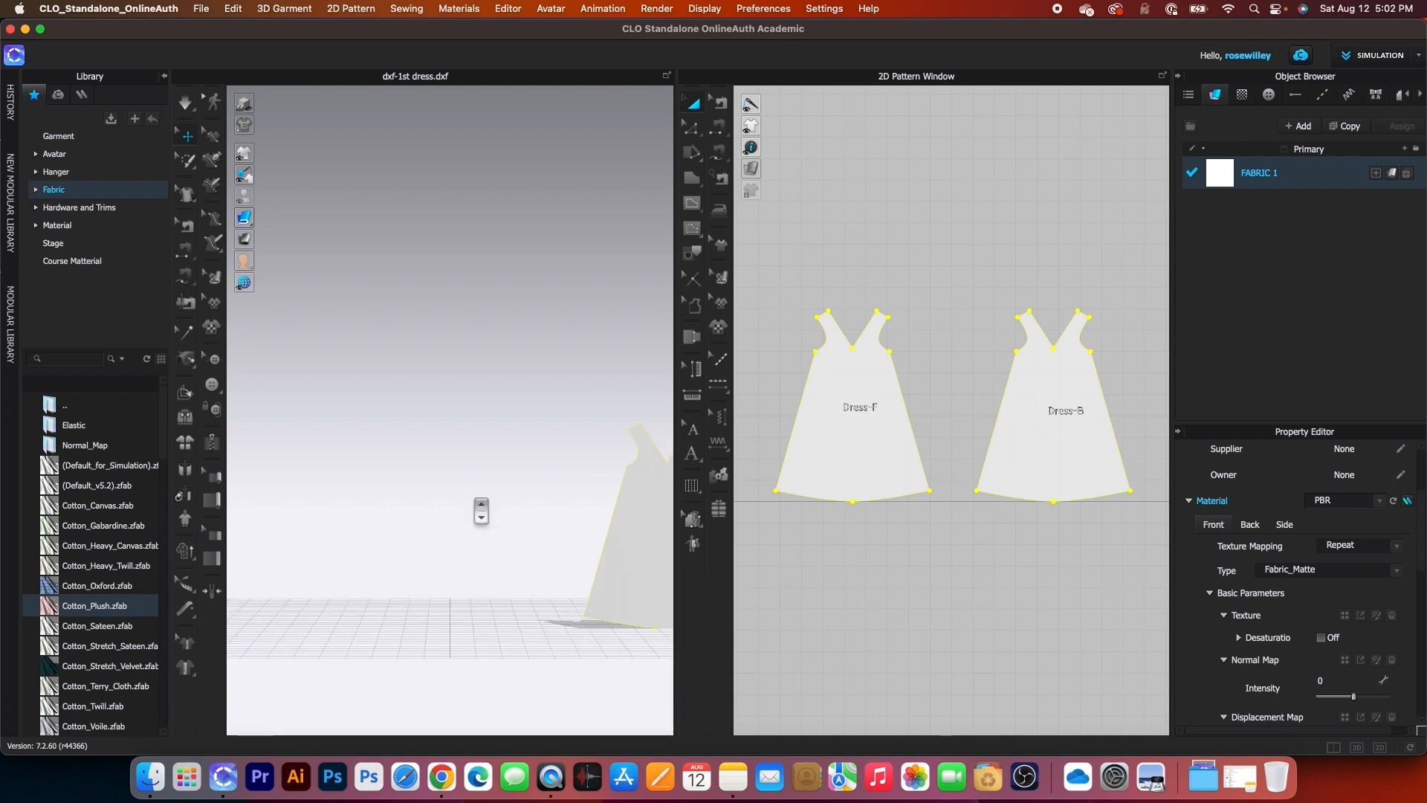
pyautogui.scroll(-1, 760, 508)
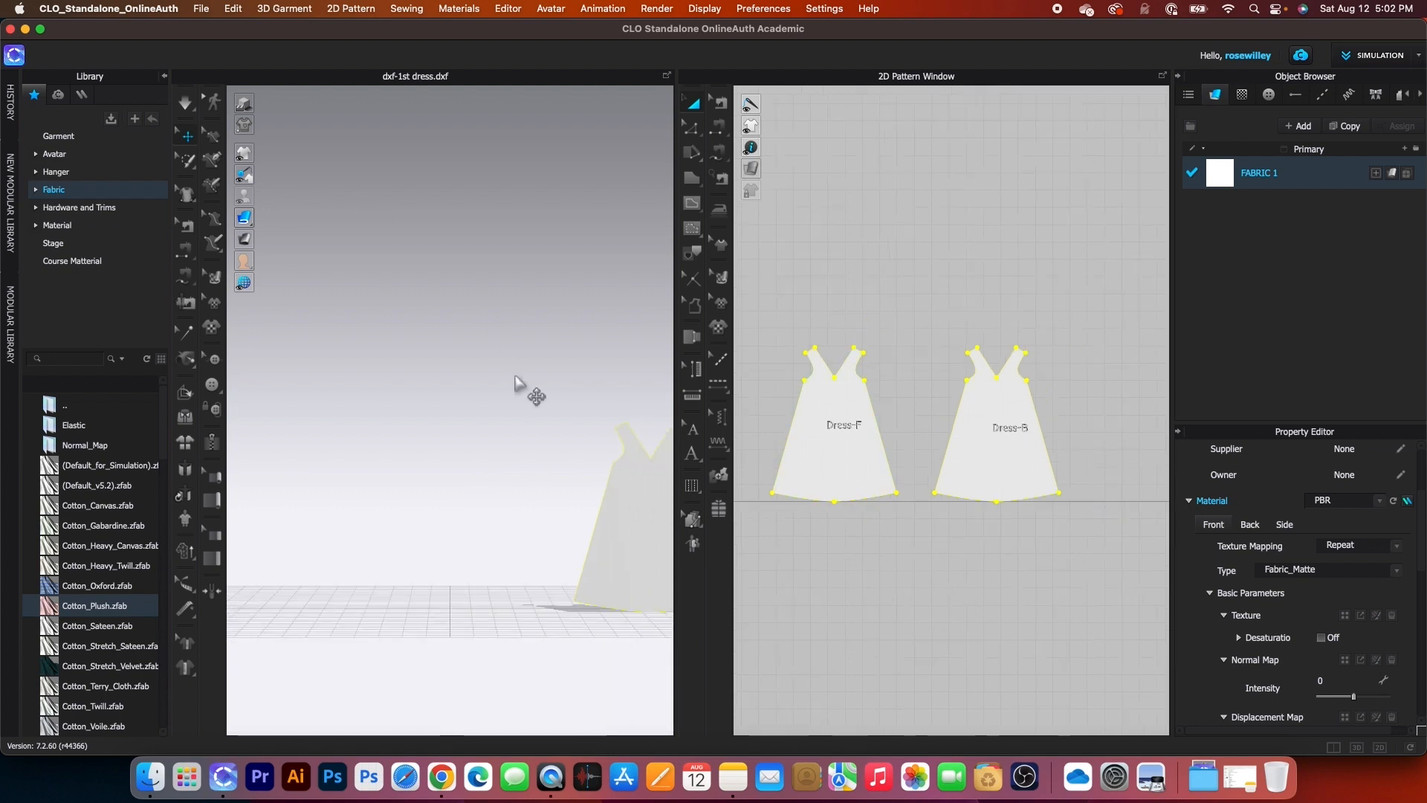
# Start a new project without saving and import "pdf-1st dress.pdf" at 100% millimeter scale, with baselines and internal shapes
pyautogui.click(201, 8)
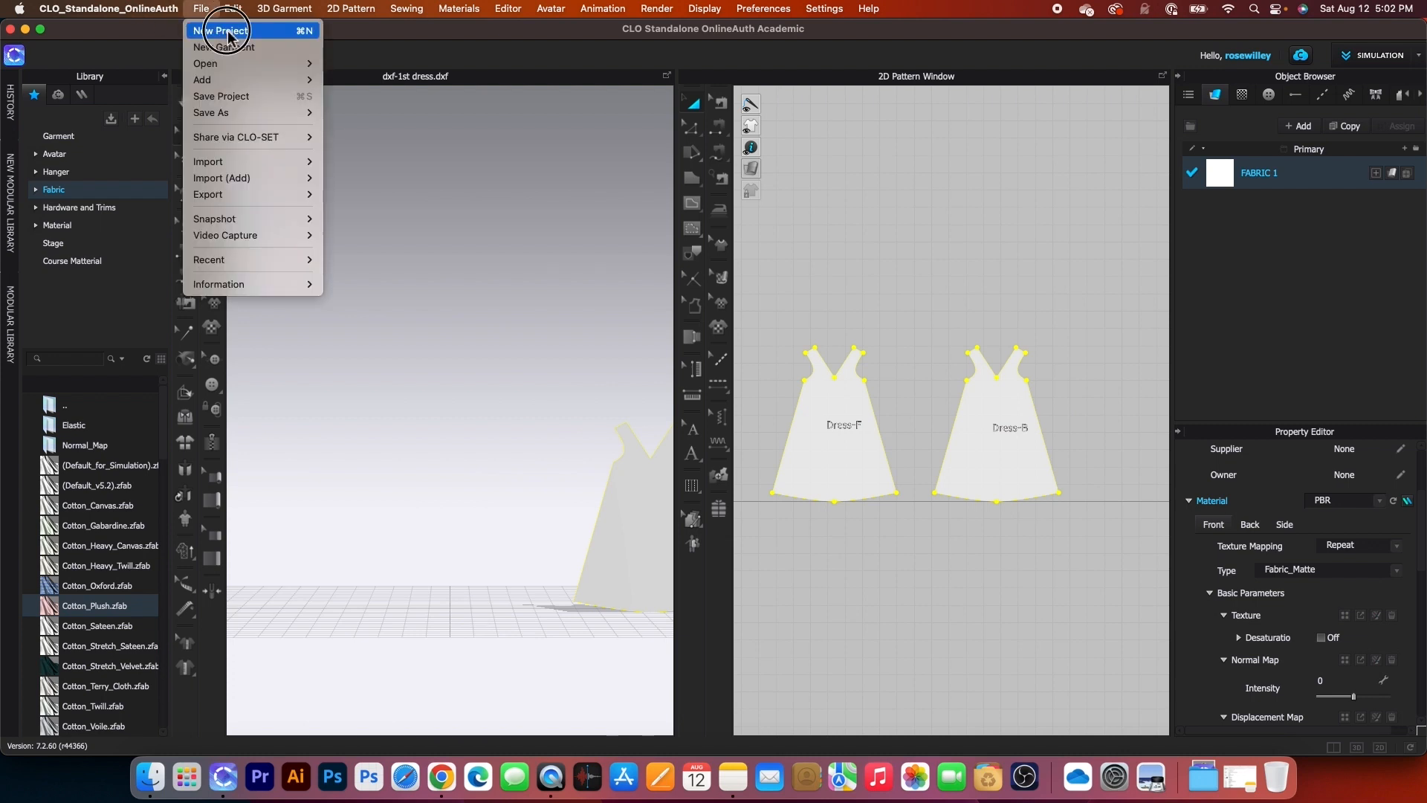
pyautogui.click(220, 30)
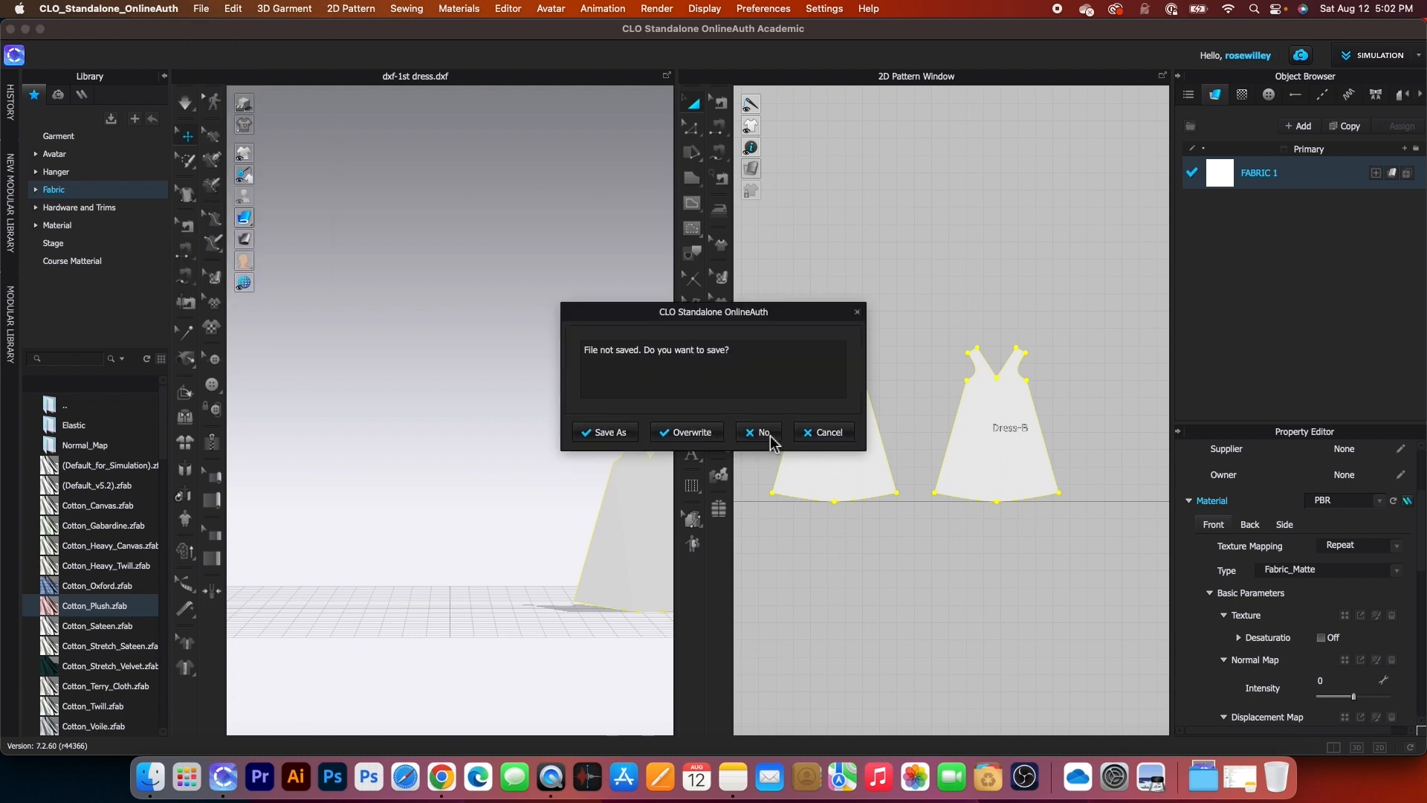
pyautogui.click(769, 437)
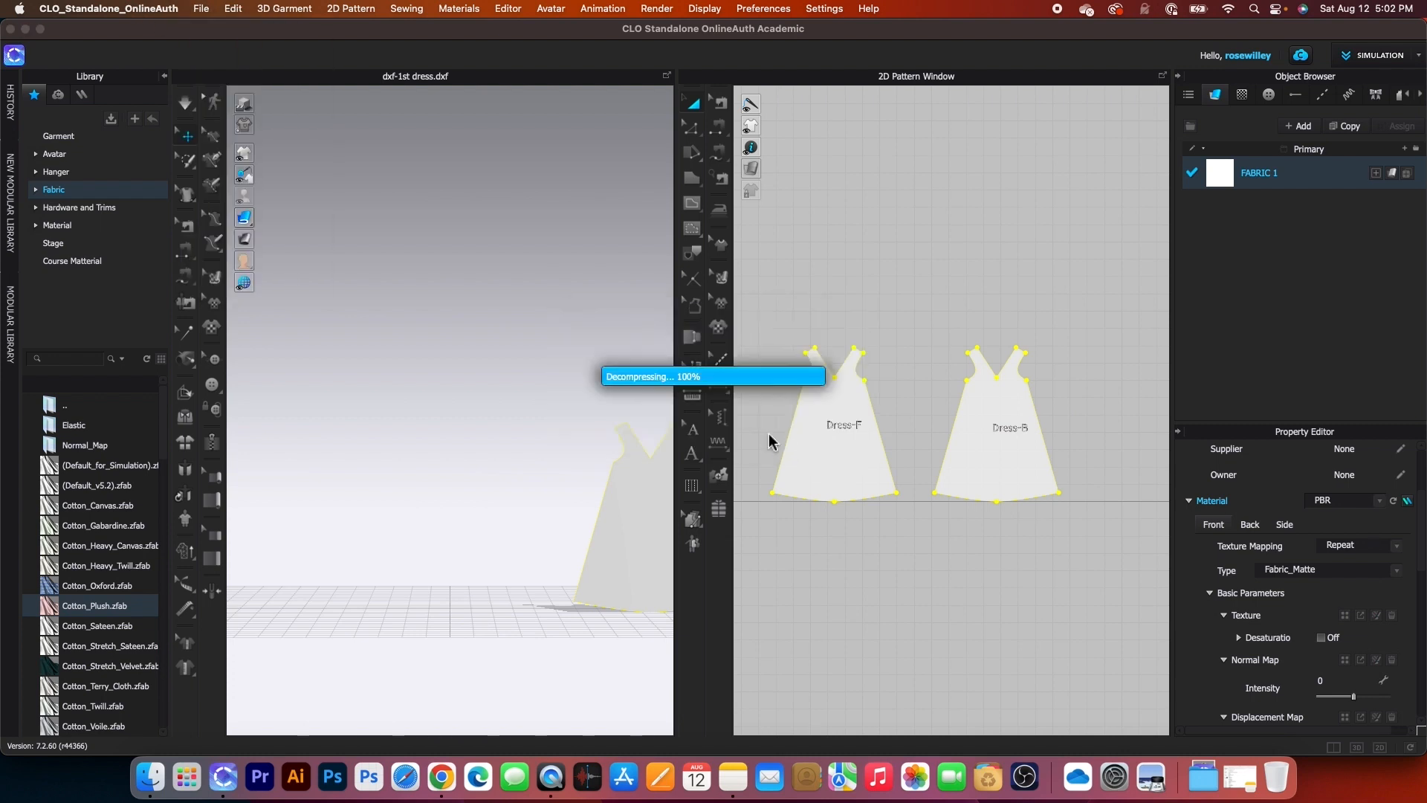
pyautogui.click(203, 10)
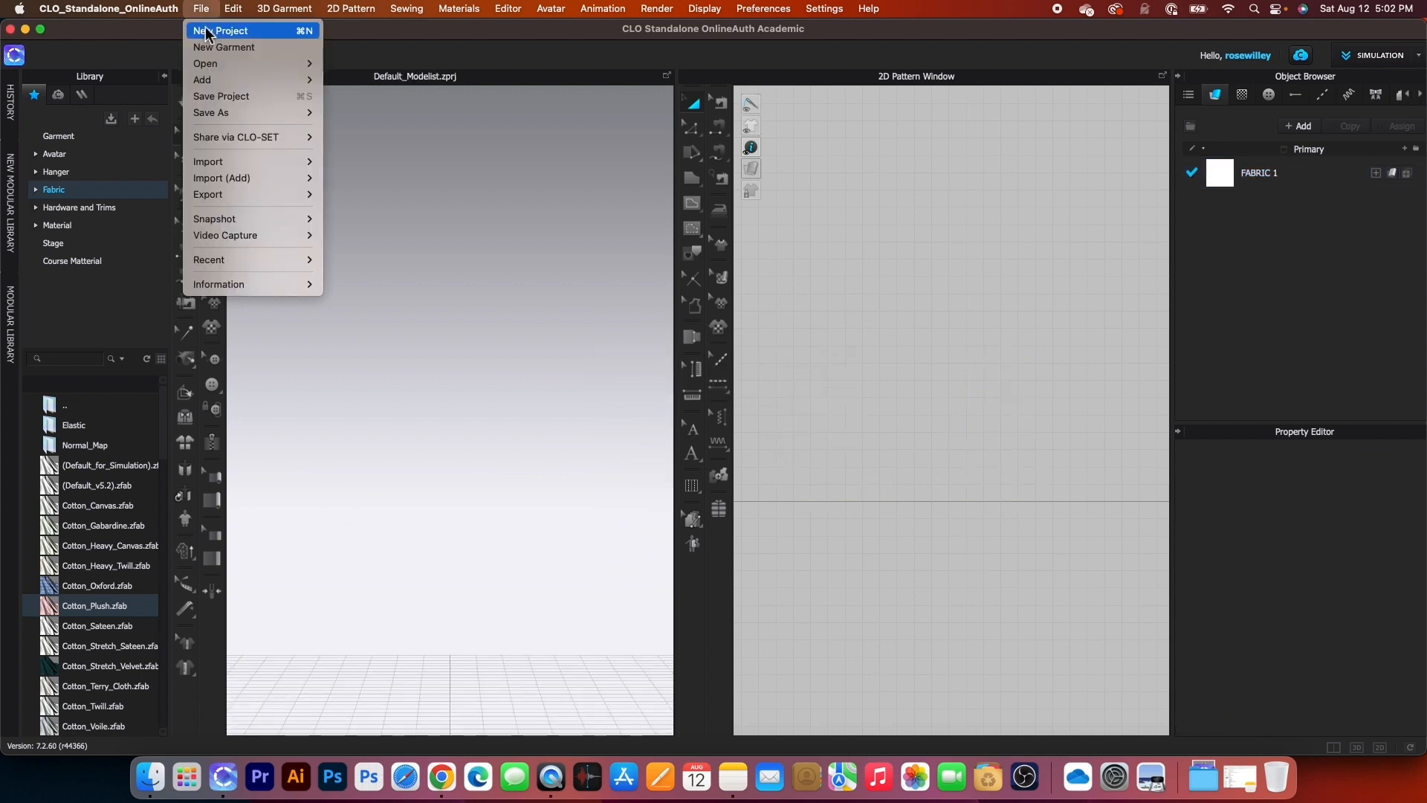
pyautogui.moveTo(227, 169)
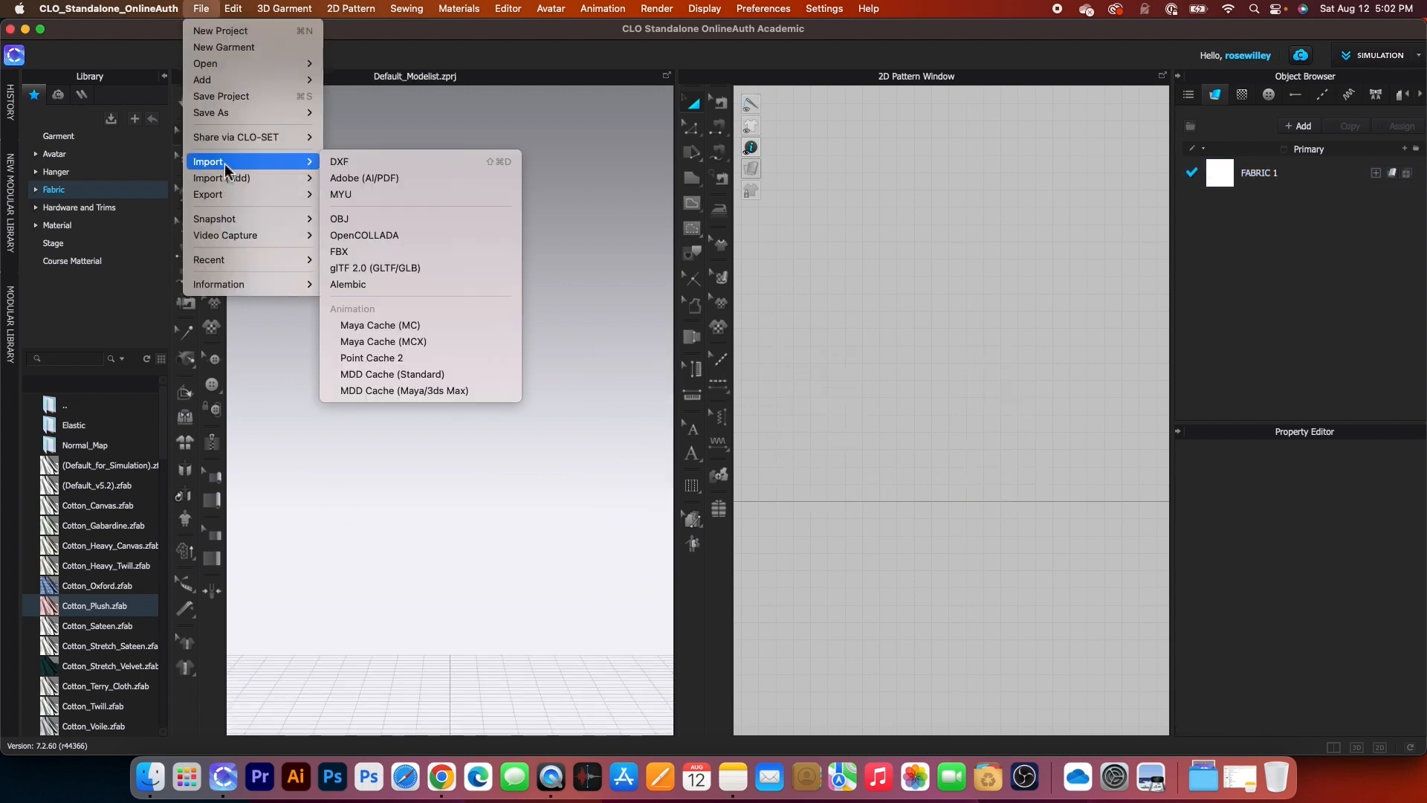
pyautogui.click(427, 181)
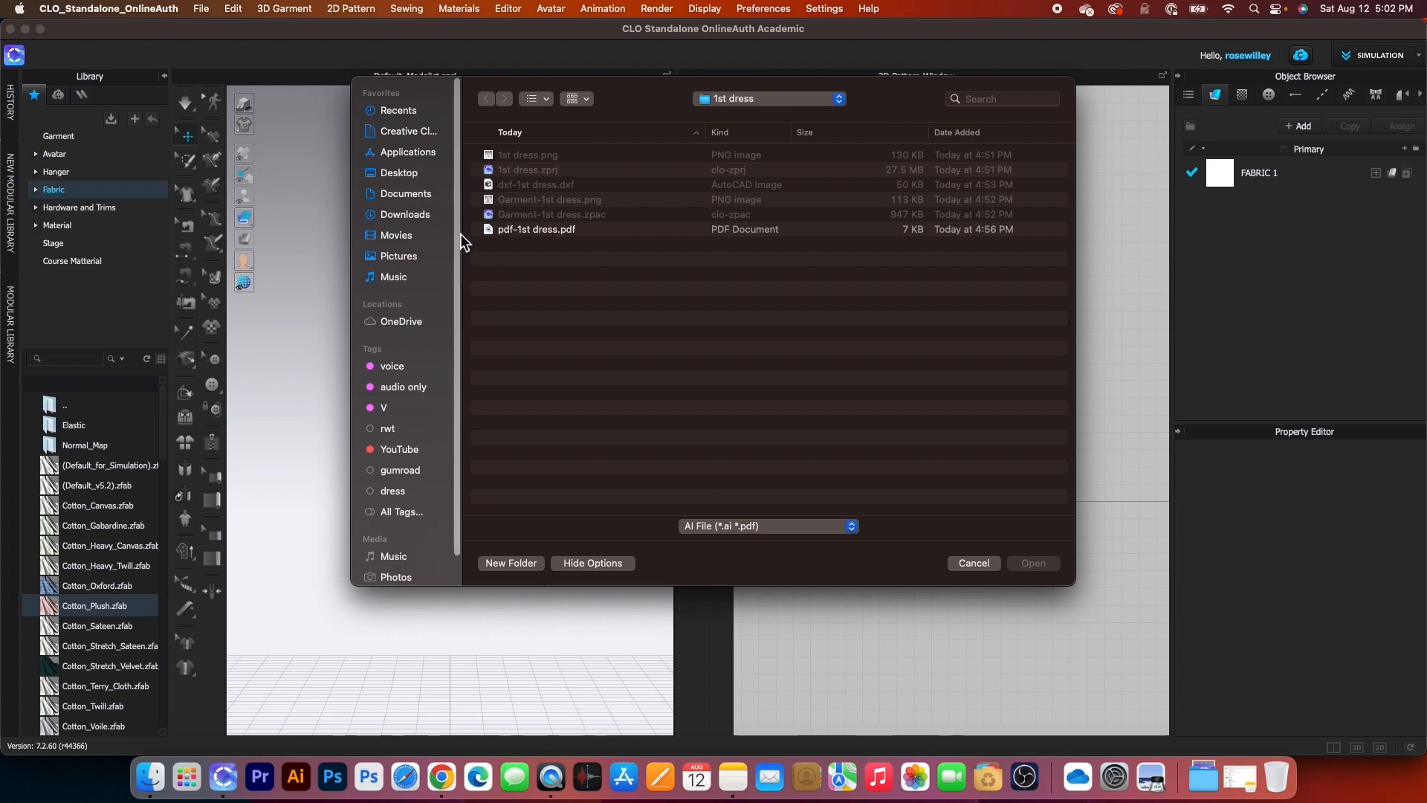
pyautogui.click(519, 232)
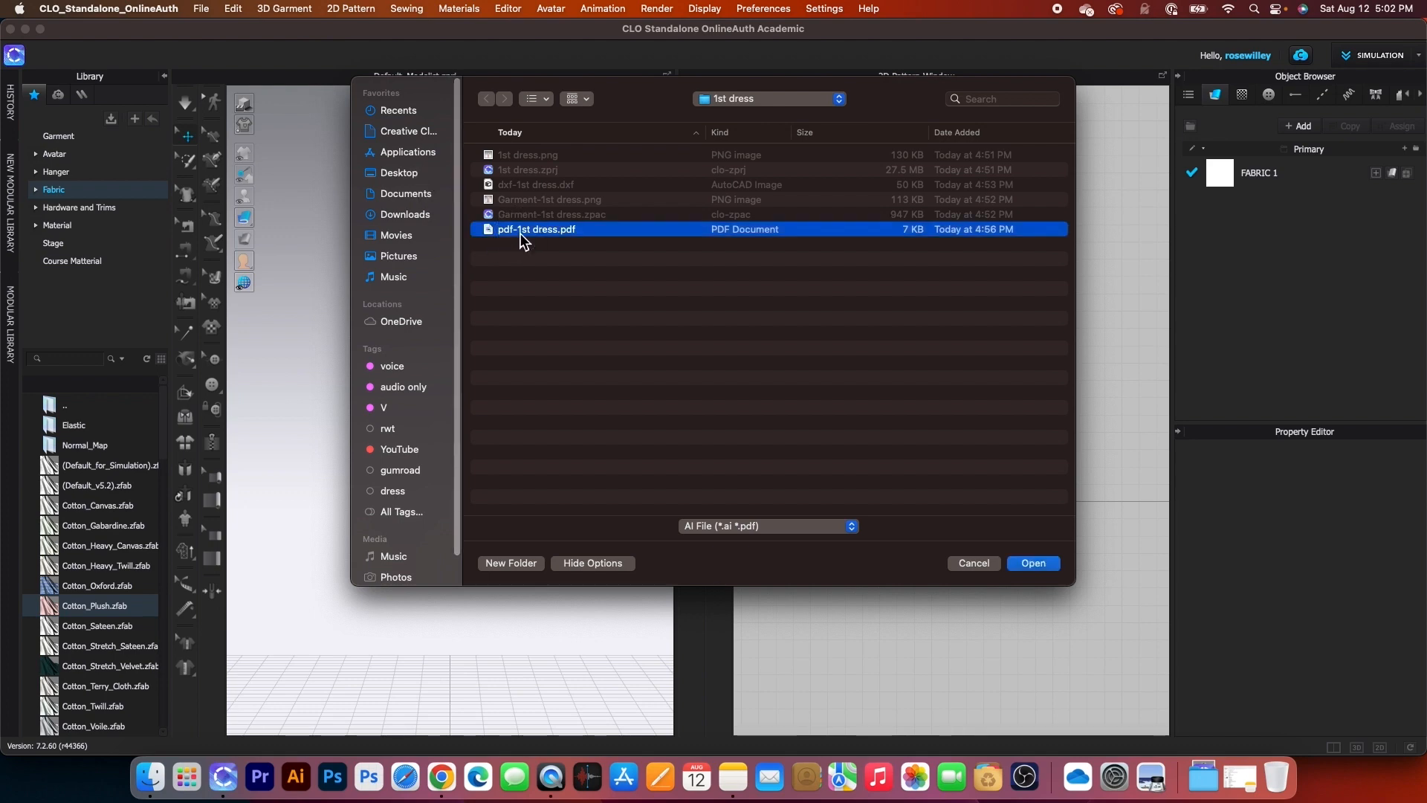
pyautogui.click(1044, 565)
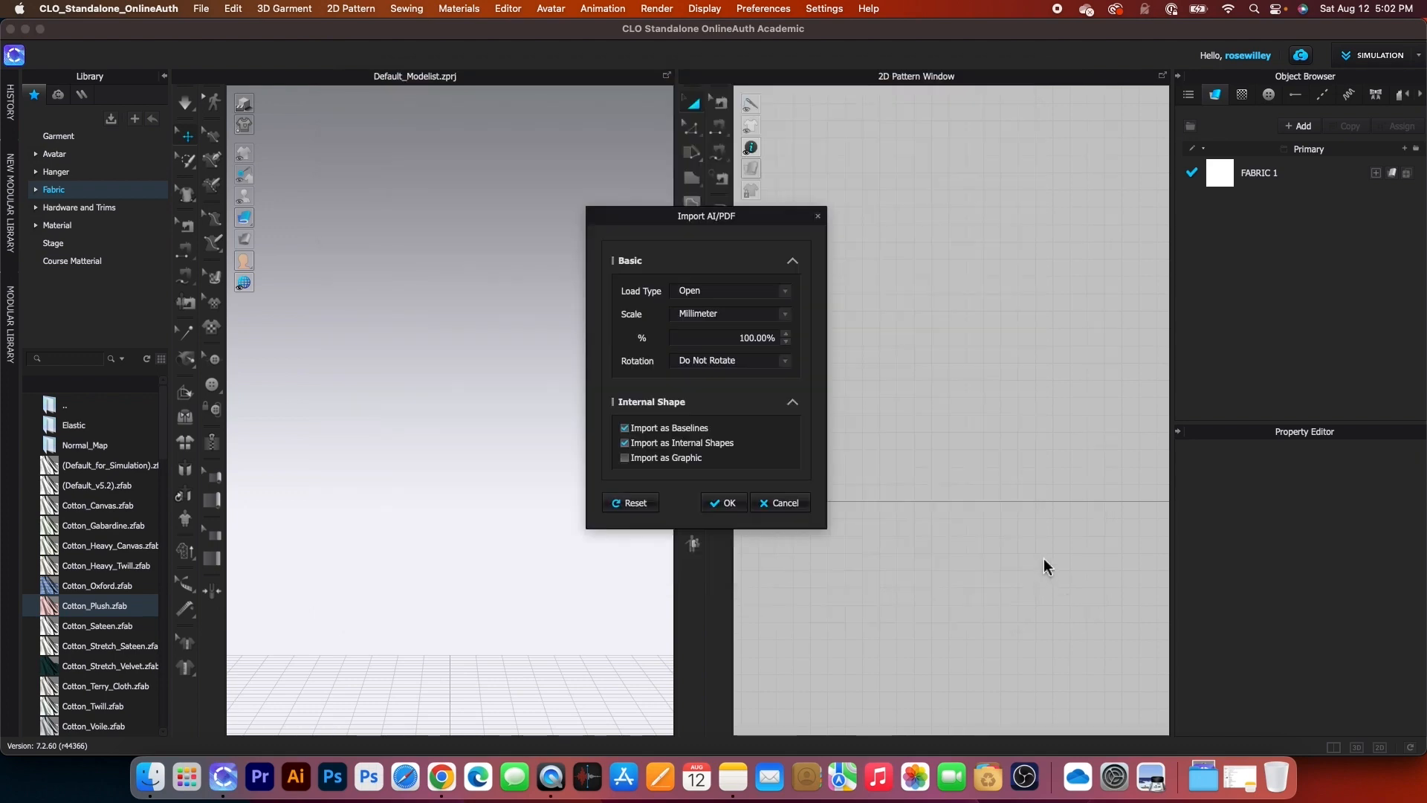
pyautogui.moveTo(764, 222); pyautogui.dragTo(595, 199)
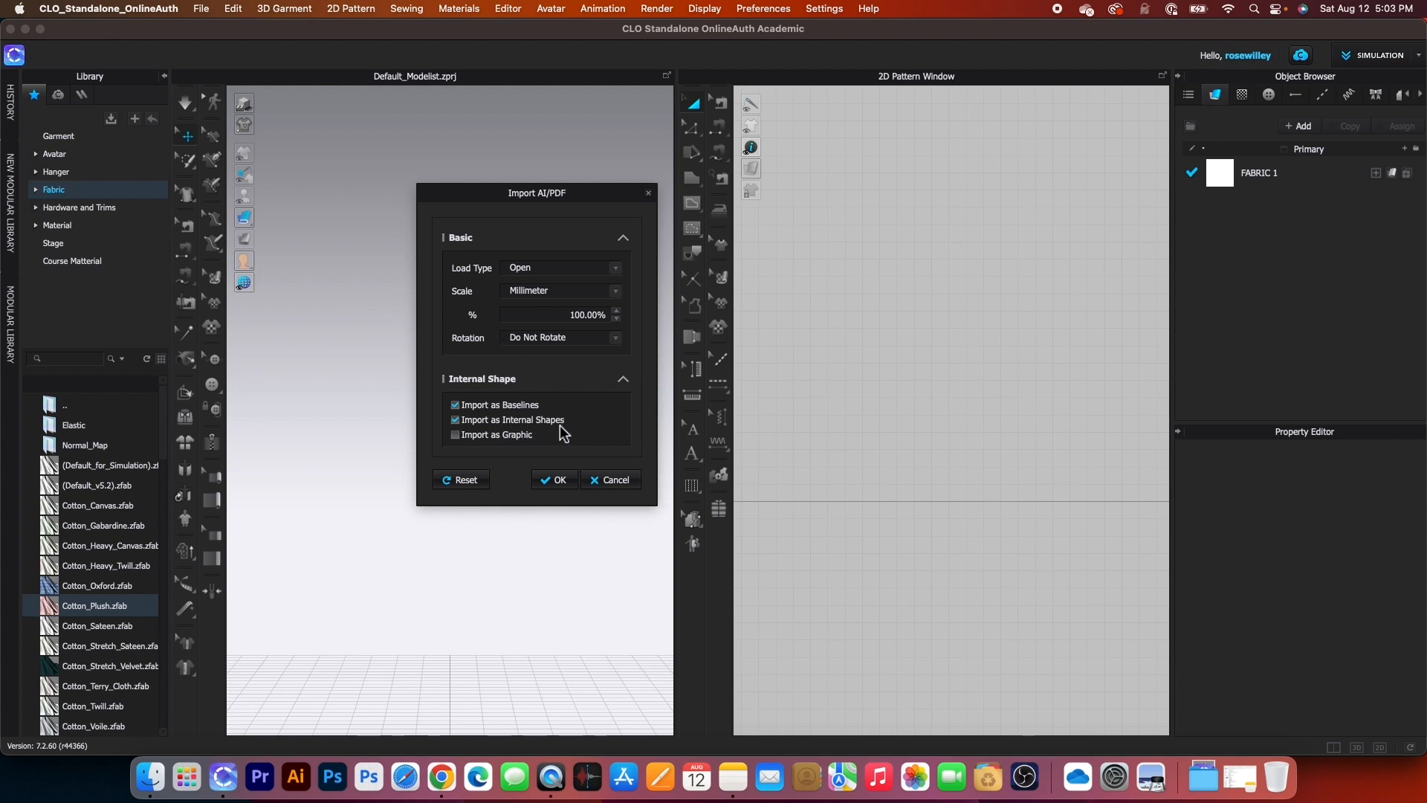
pyautogui.click(559, 480)
# Examine the front and back pieces imported from the PDF and the material properties of their FABRIC 2
pyautogui.scroll(2, 817, 476)
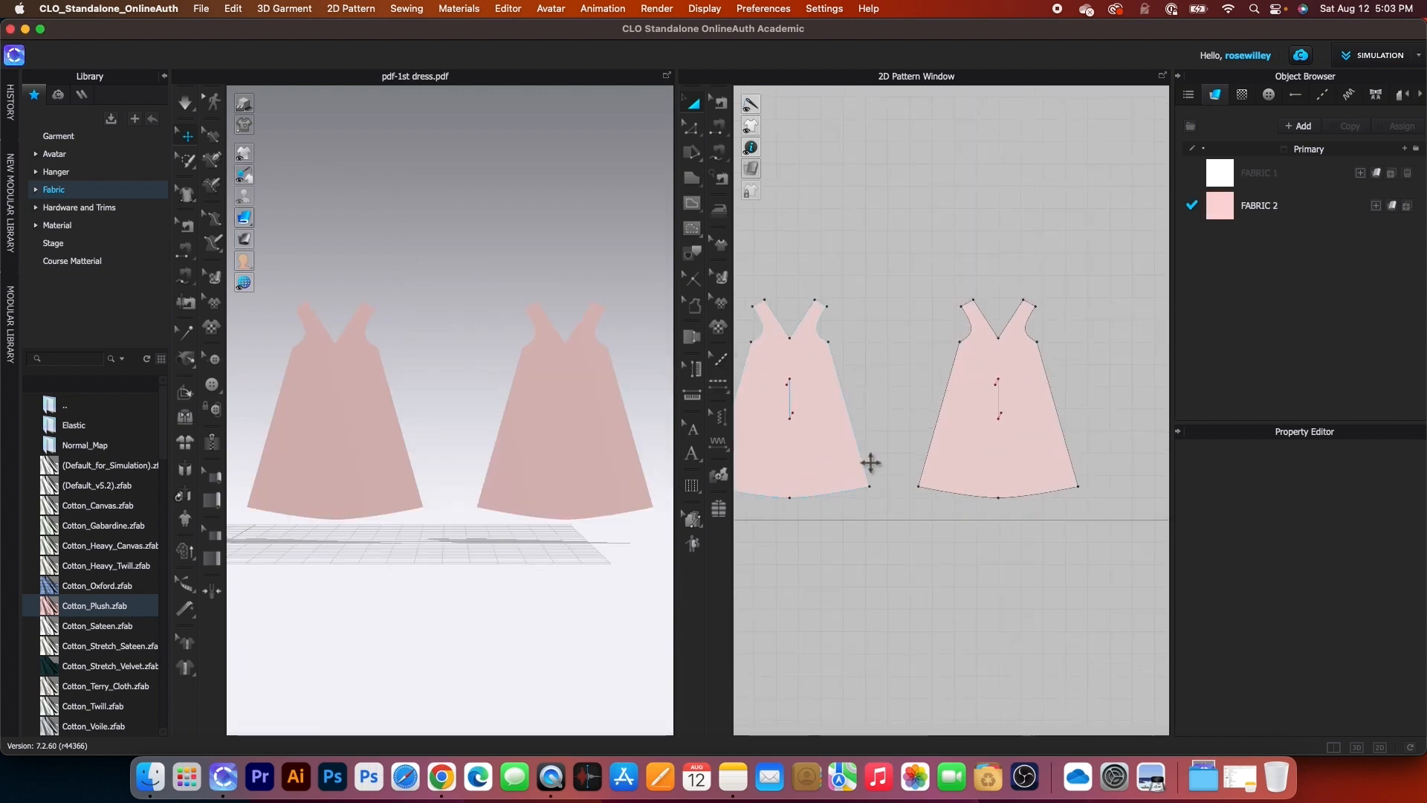
pyautogui.moveTo(890, 392); pyautogui.dragTo(956, 373, button='right')
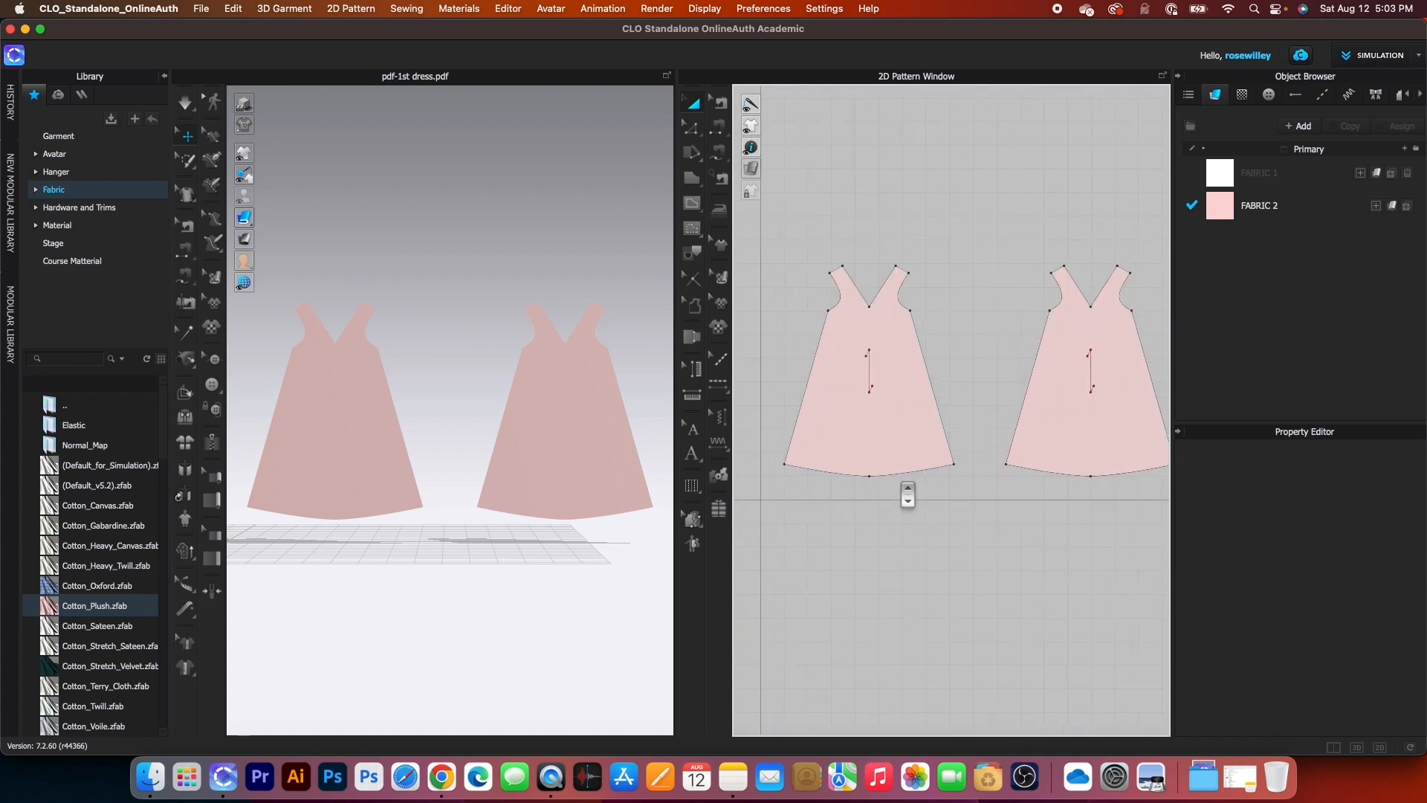
pyautogui.scroll(-2, 897, 474)
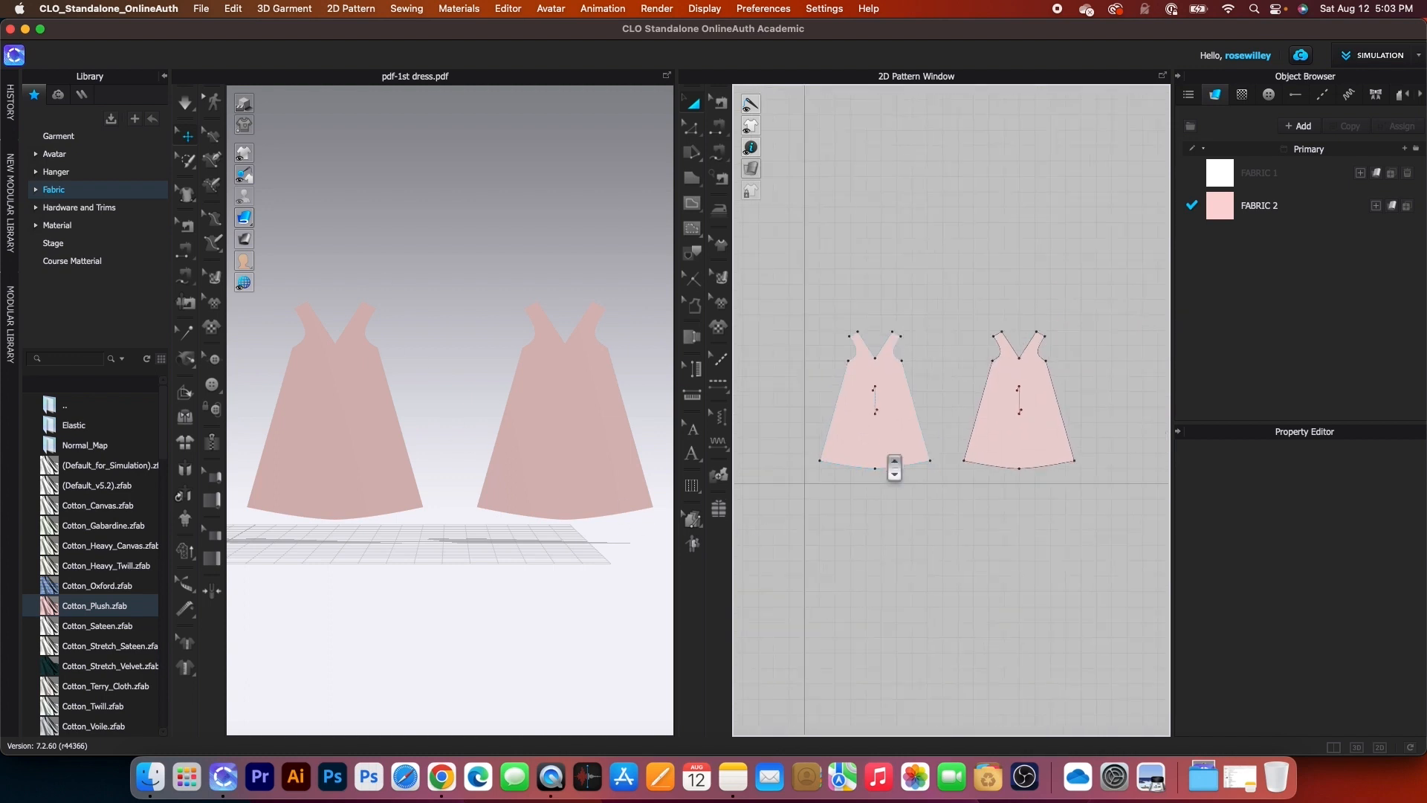
pyautogui.scroll(2, 894, 467)
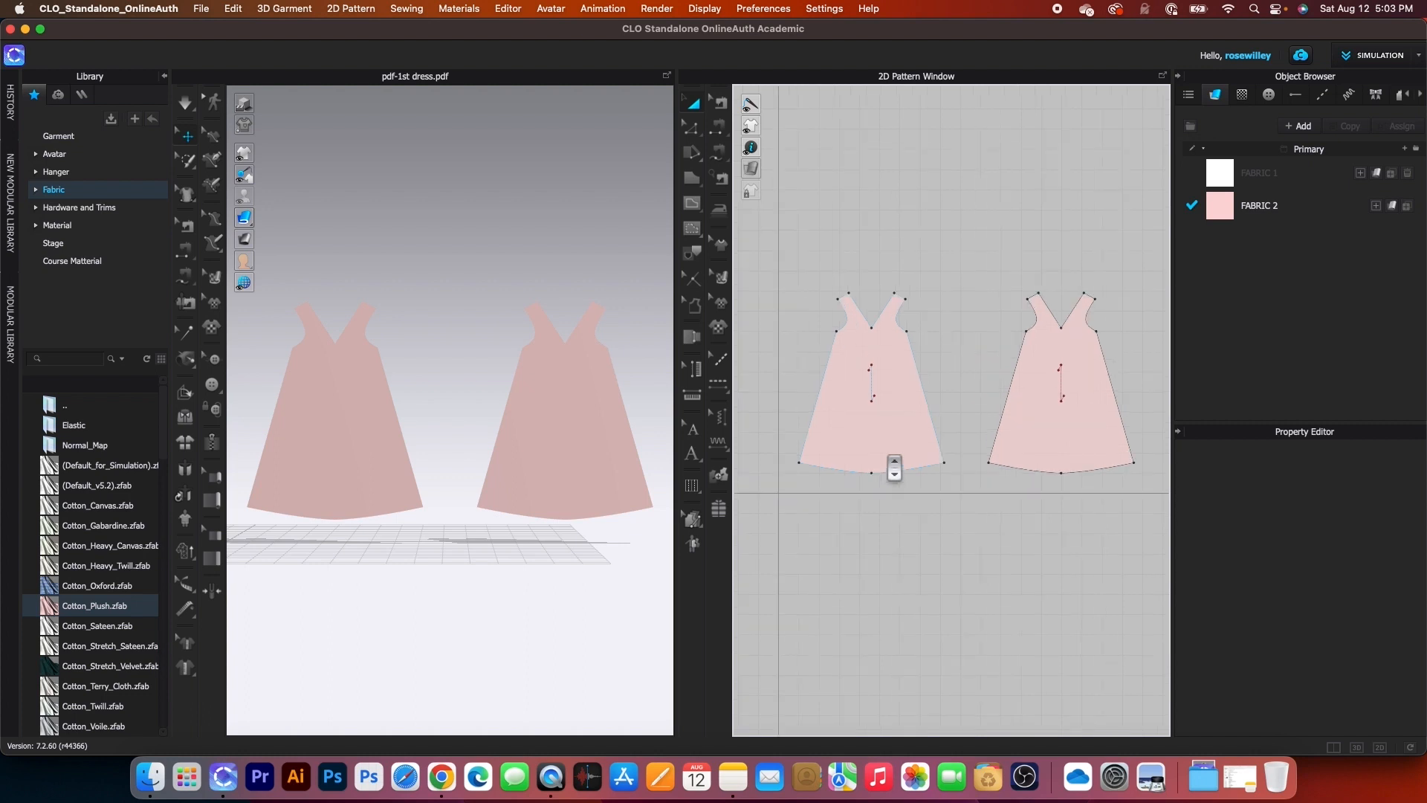
pyautogui.click(1313, 208)
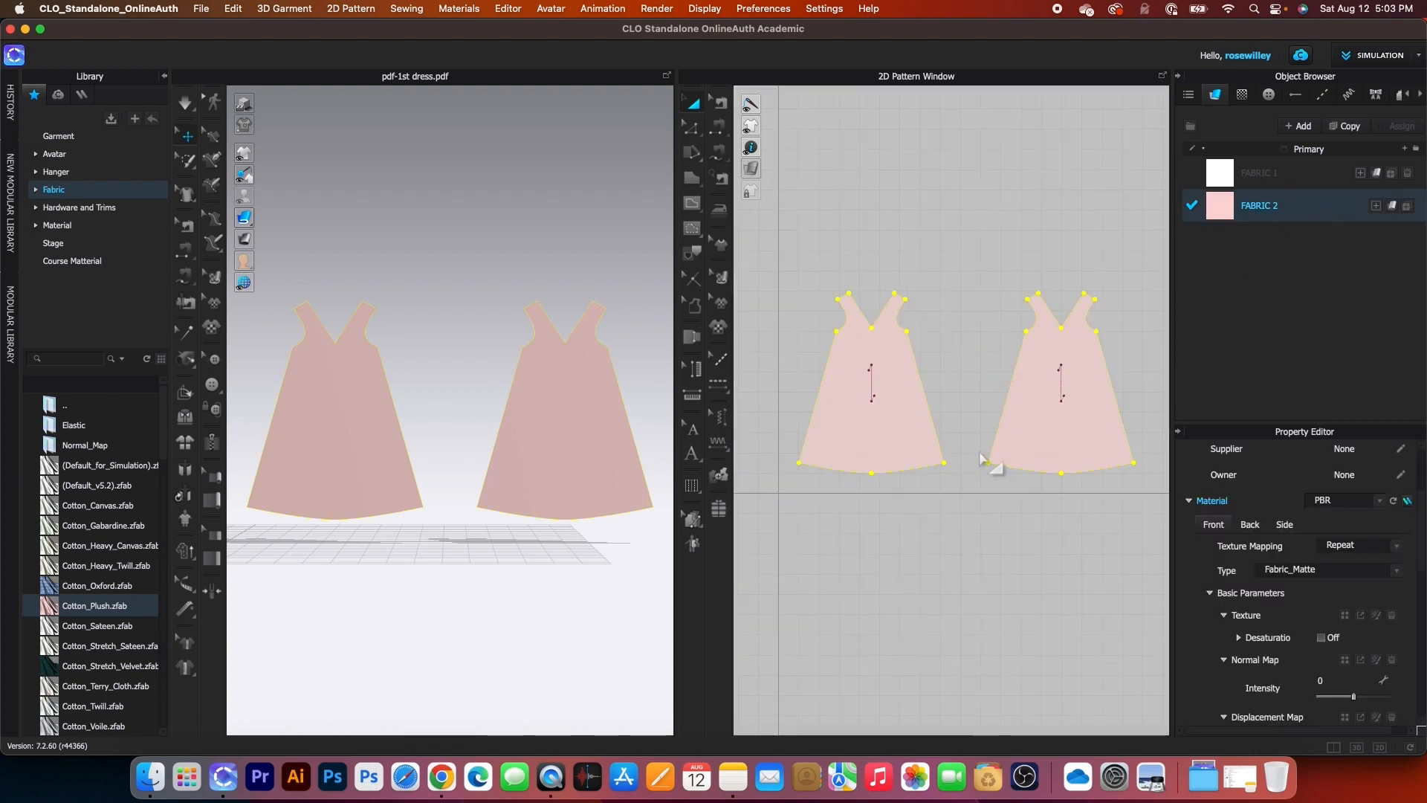
pyautogui.scroll(-1, 929, 364)
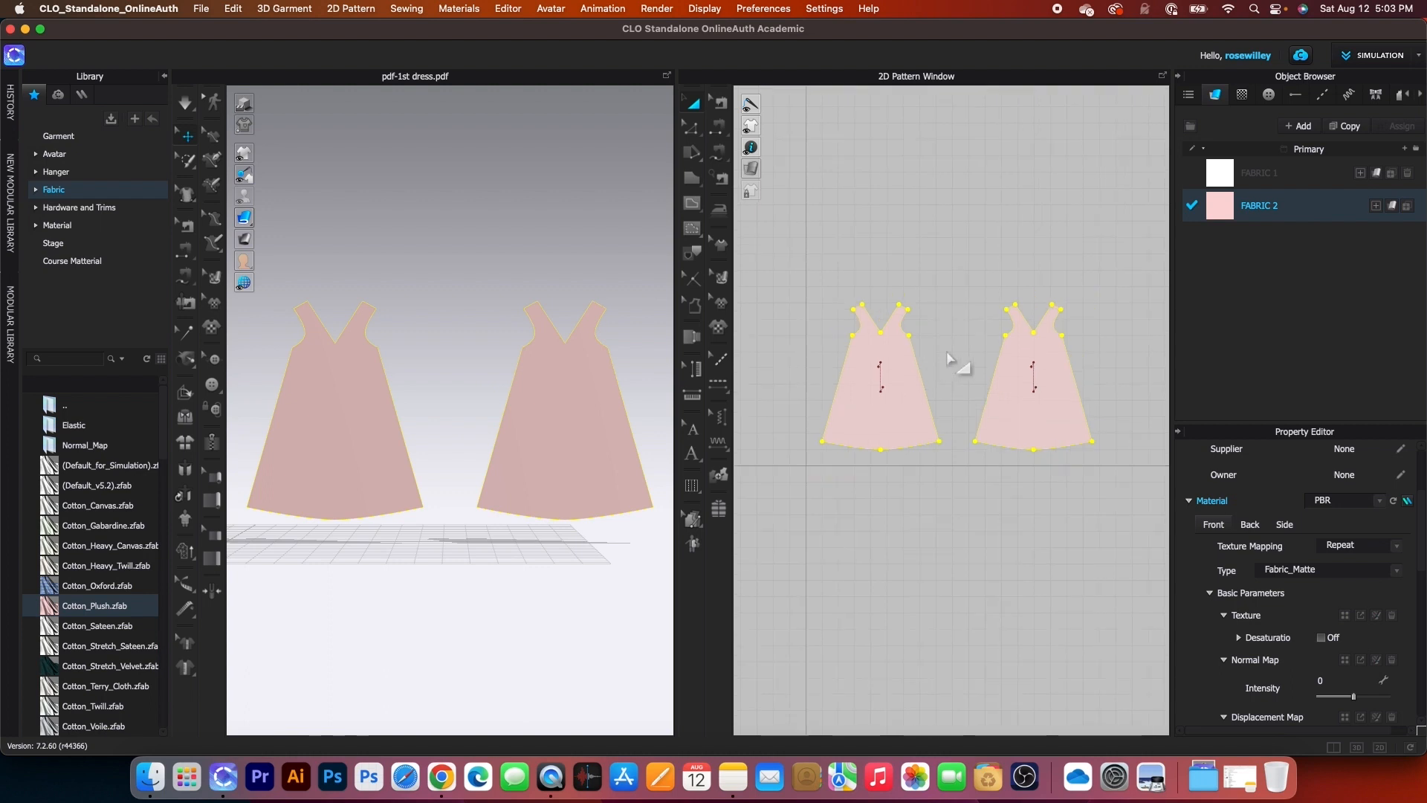
pyautogui.scroll(-1, 948, 363)
# Replace FABRIC 2 with the Cotton_Plush fabric from the library and check both pattern pieces
pyautogui.click(53, 614)
pyautogui.moveTo(54, 614); pyautogui.dragTo(980, 424)
pyautogui.moveTo(1255, 229); pyautogui.dragTo(1256, 223)
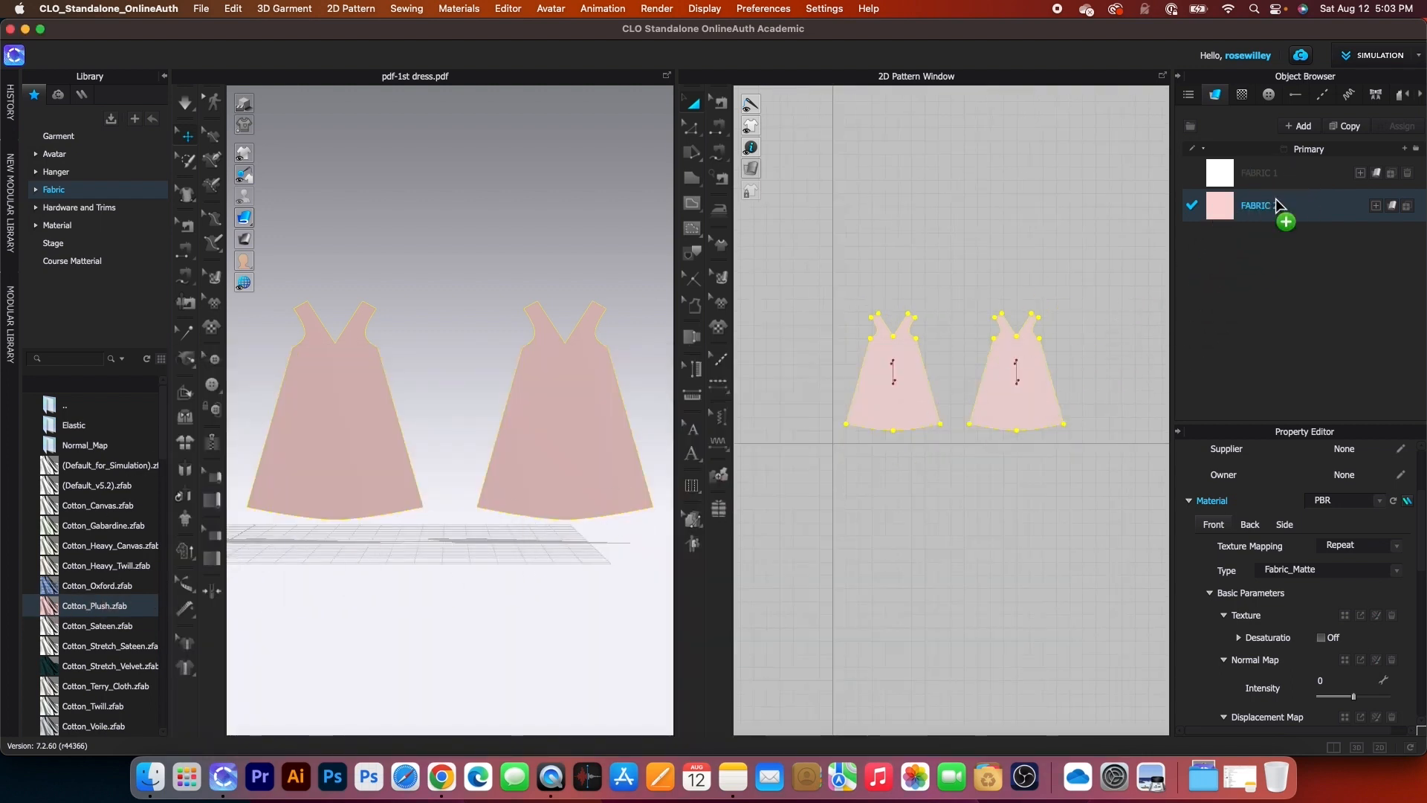
pyautogui.scroll(2, 1026, 385)
pyautogui.scroll(-3, 994, 402)
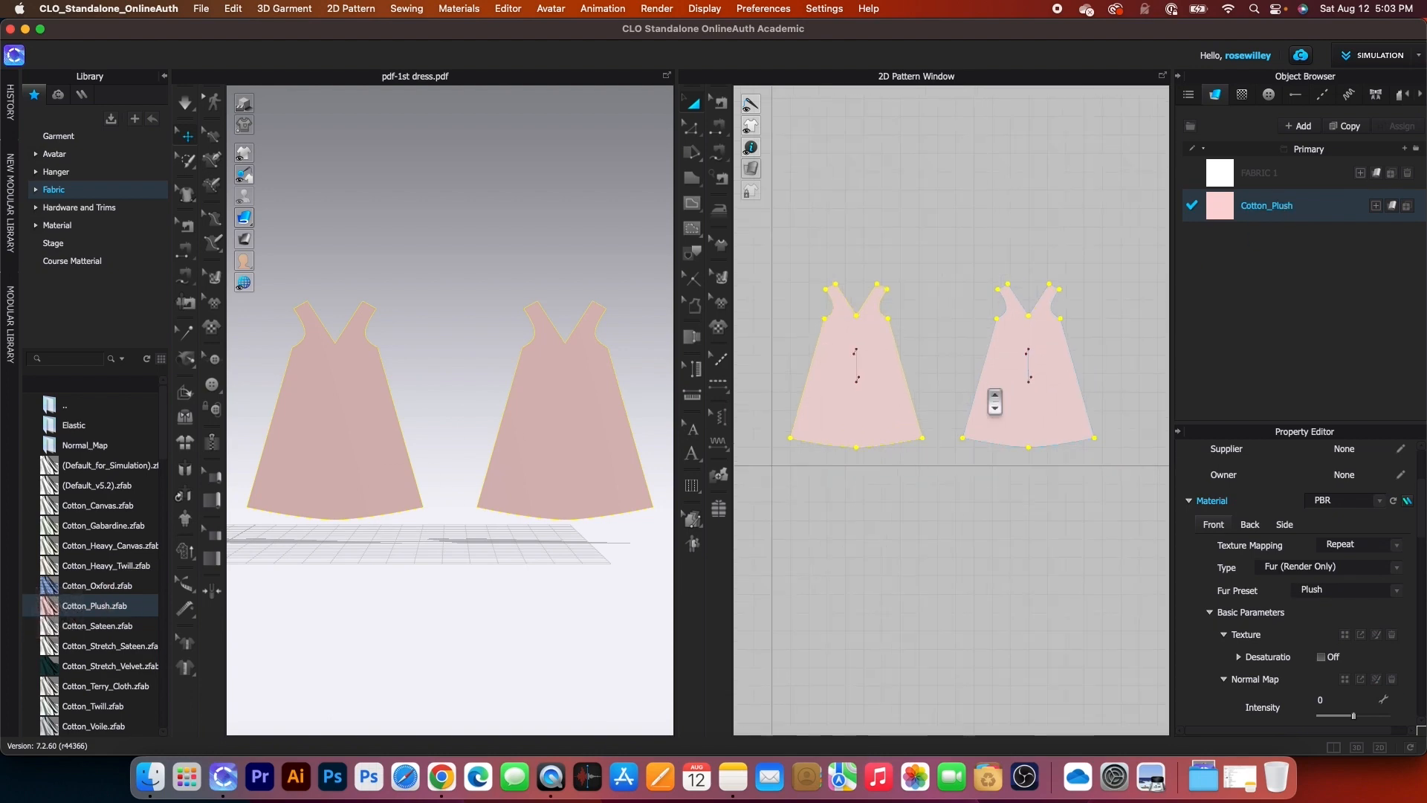
# Examine the Cotton_Plush fur and displacement map parameters, then deselect the fabric and inspect both dress pieces in 2D and 3D
pyautogui.scroll(-10, 1355, 651)
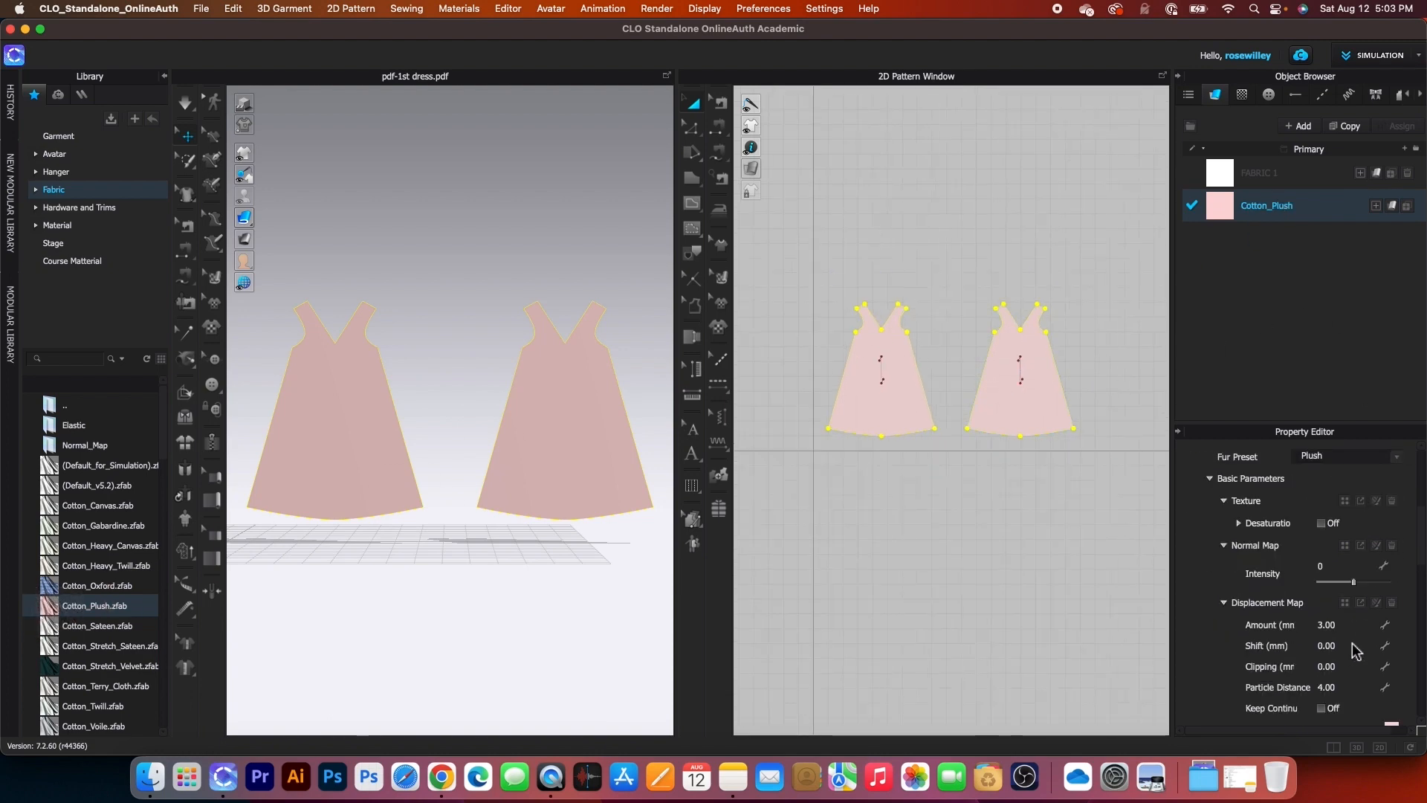
pyautogui.click(1072, 349)
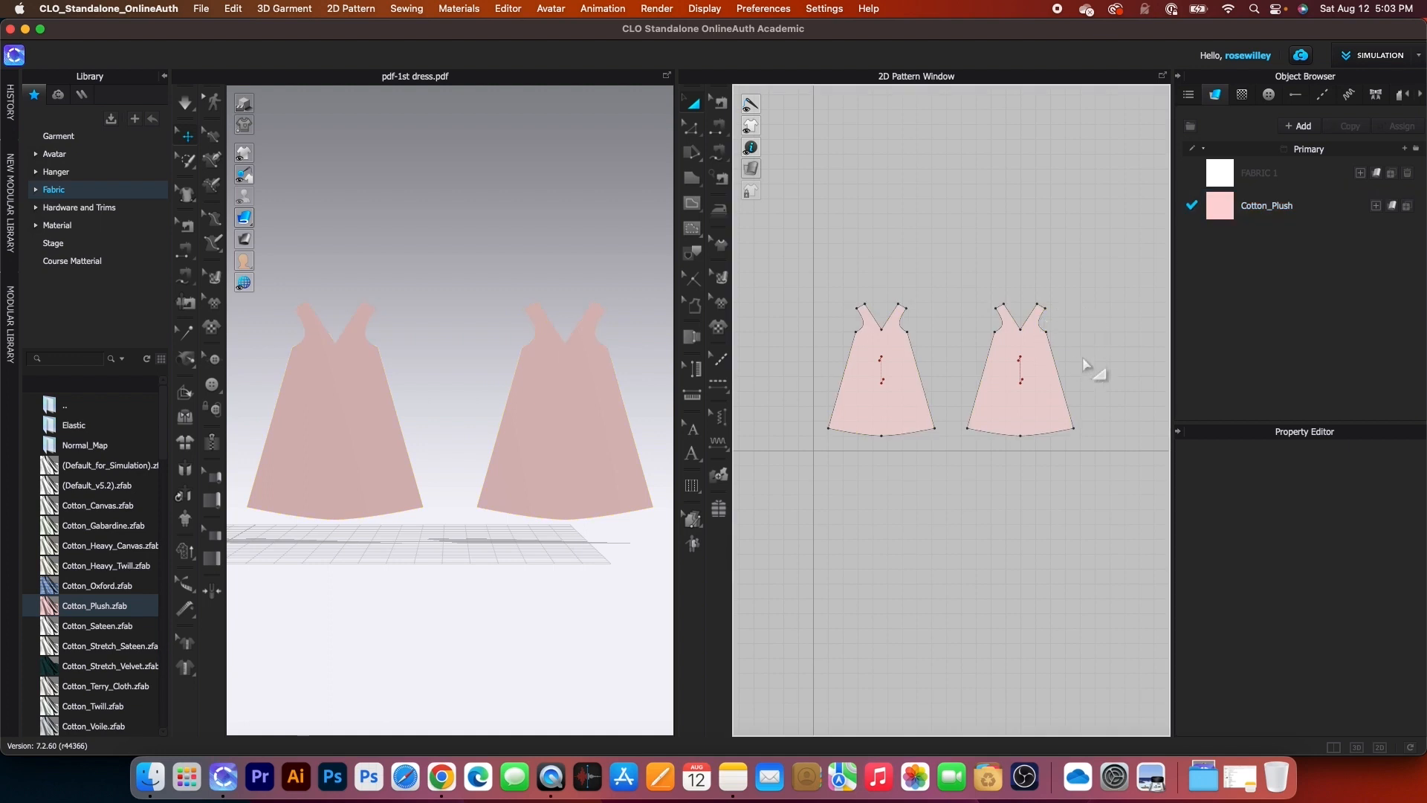
pyautogui.scroll(2, 1074, 364)
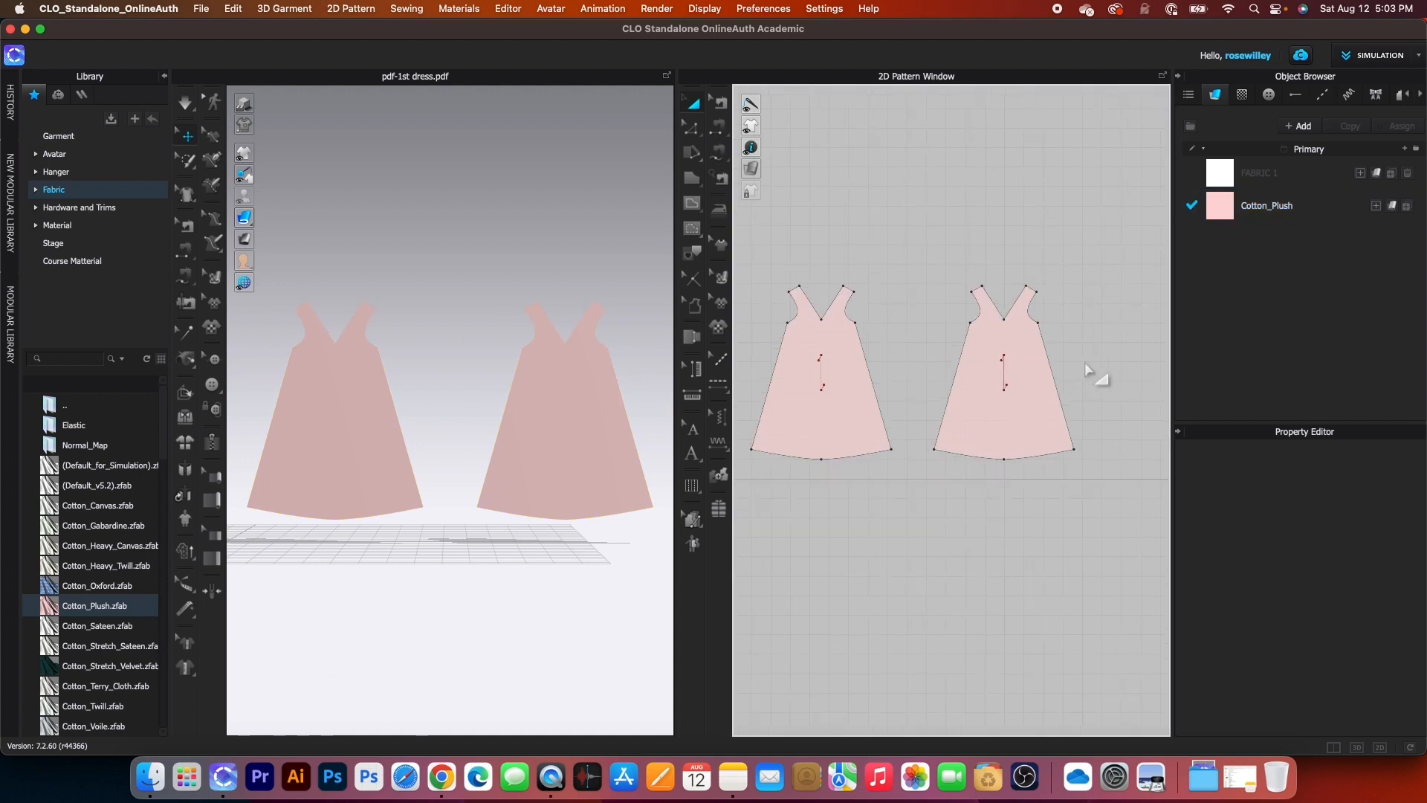
pyautogui.scroll(-2, 1087, 364)
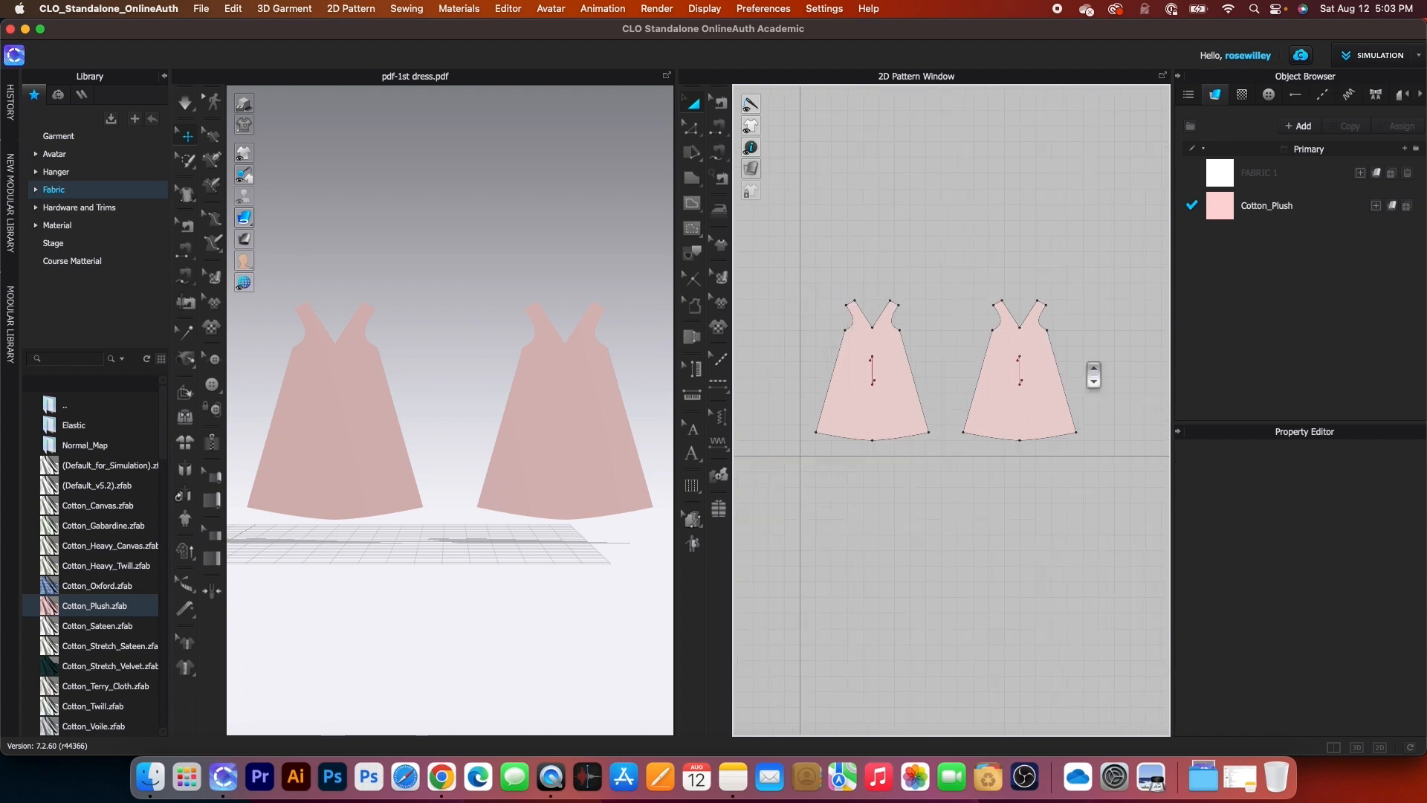
pyautogui.scroll(5, 874, 389)
pyautogui.scroll(1, 881, 401)
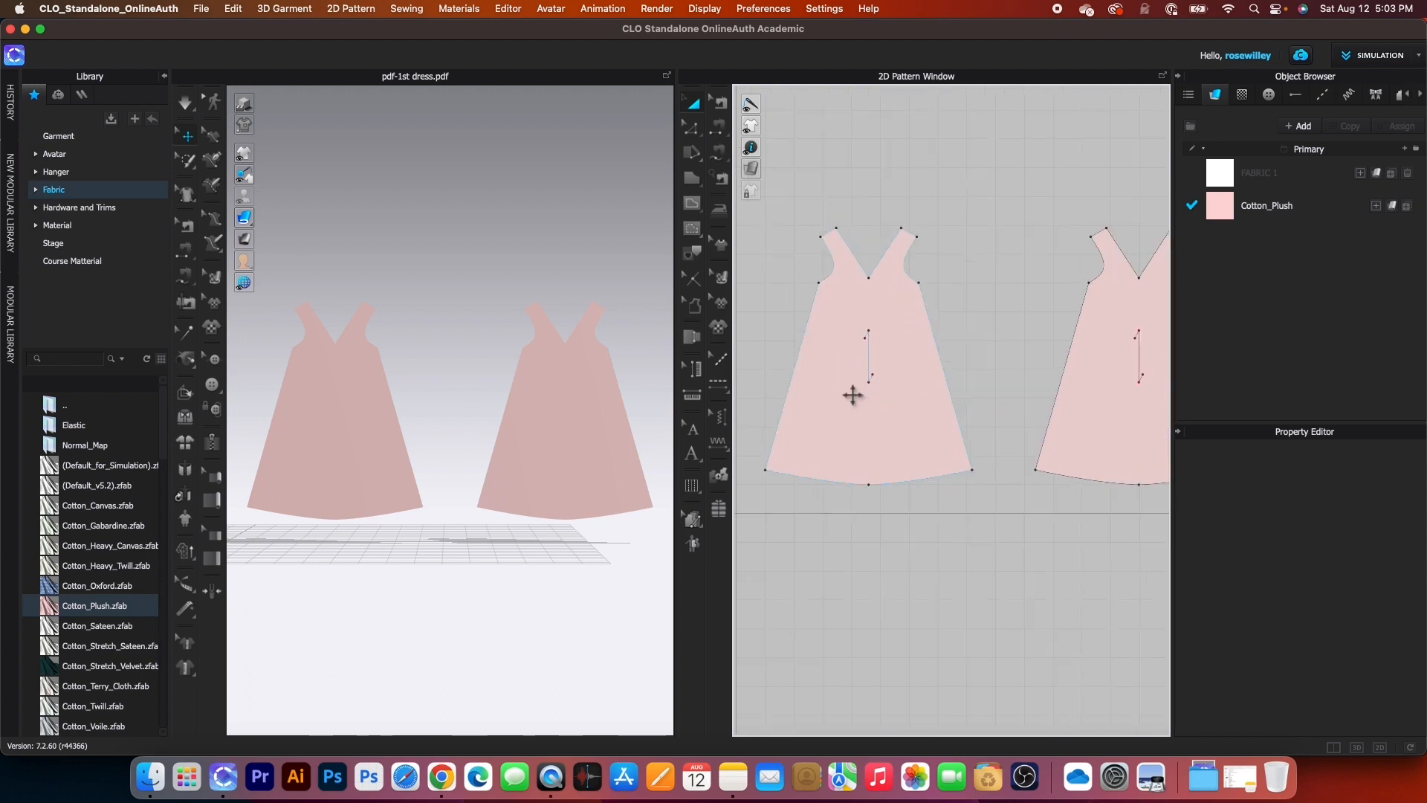
pyautogui.scroll(-2, 863, 392)
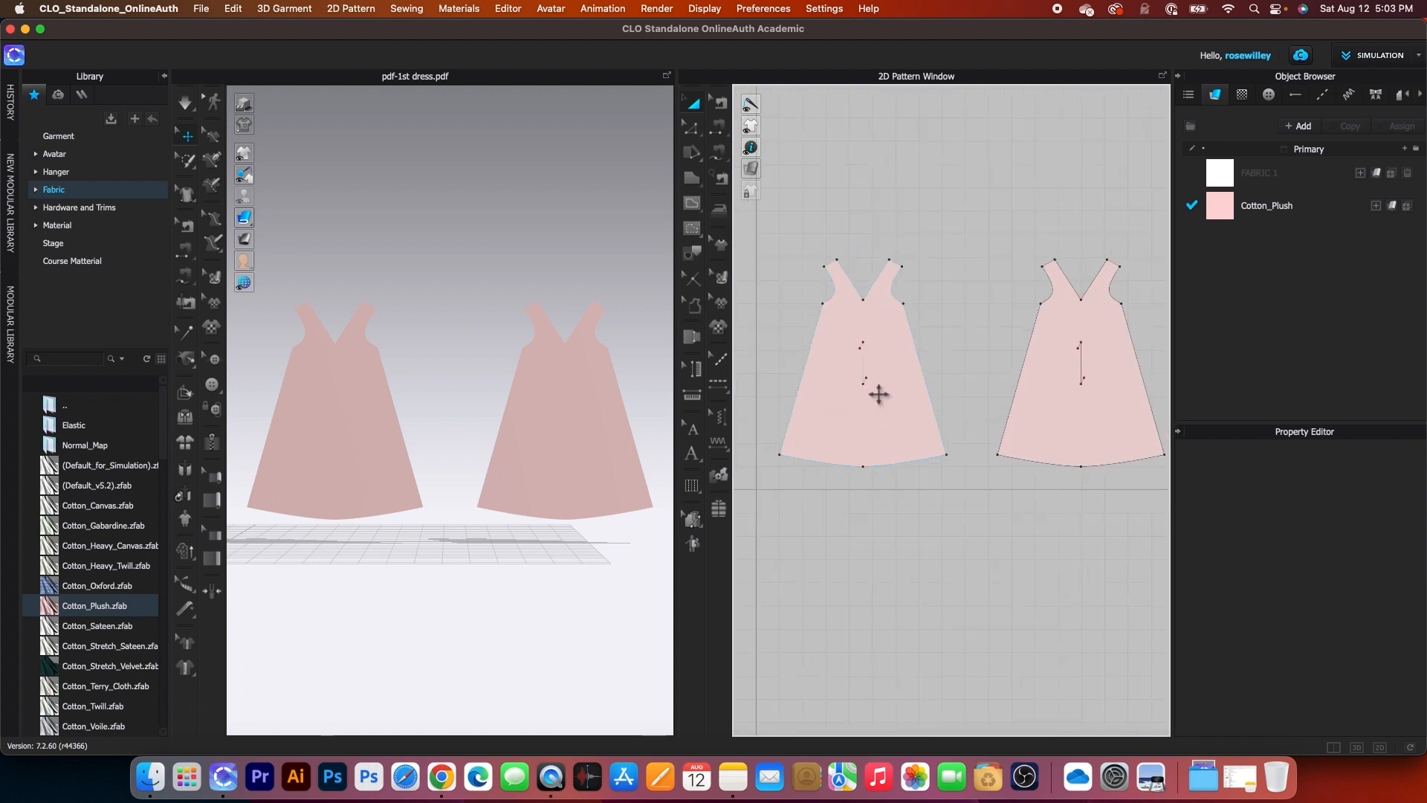
pyautogui.scroll(2, 882, 405)
pyautogui.scroll(-4, 959, 470)
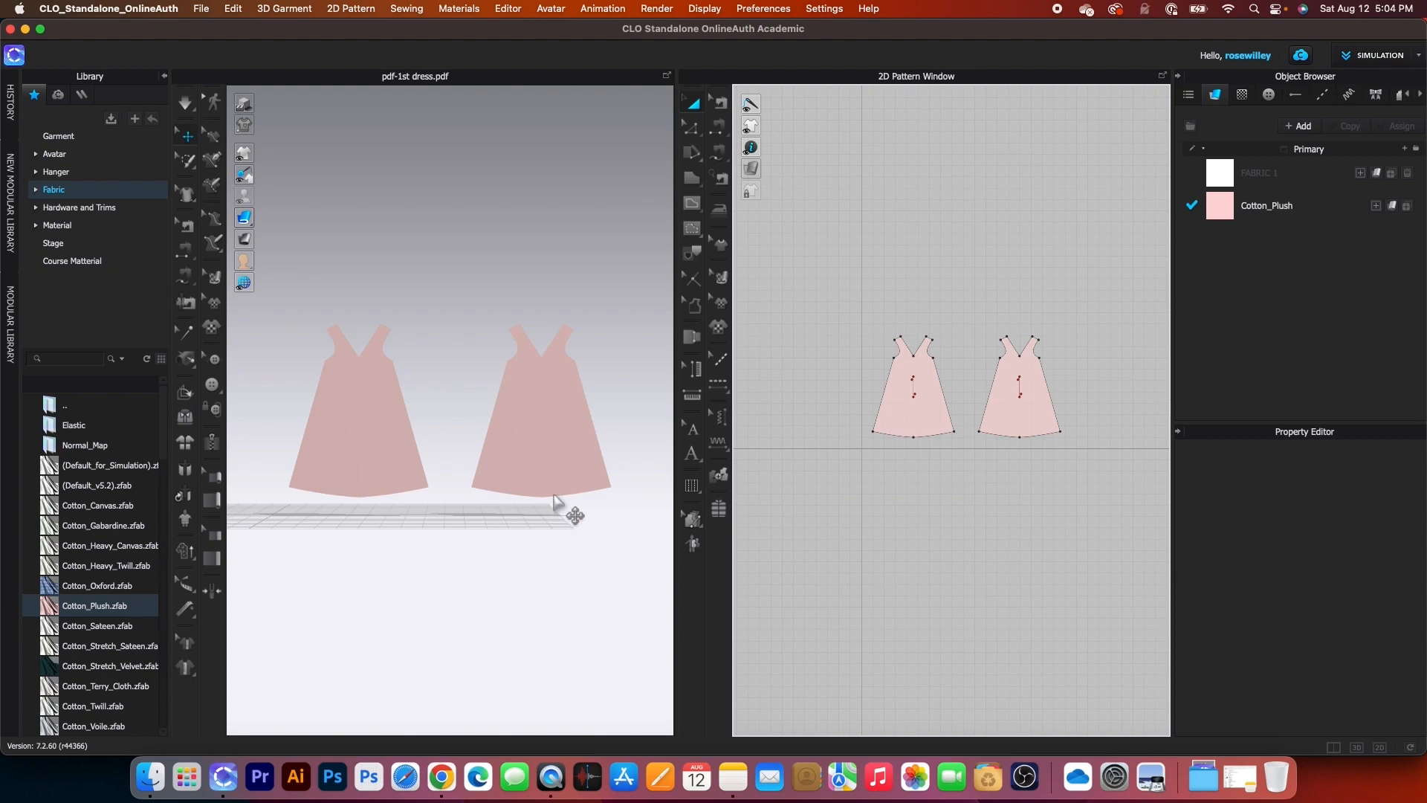
pyautogui.scroll(2, 557, 504)
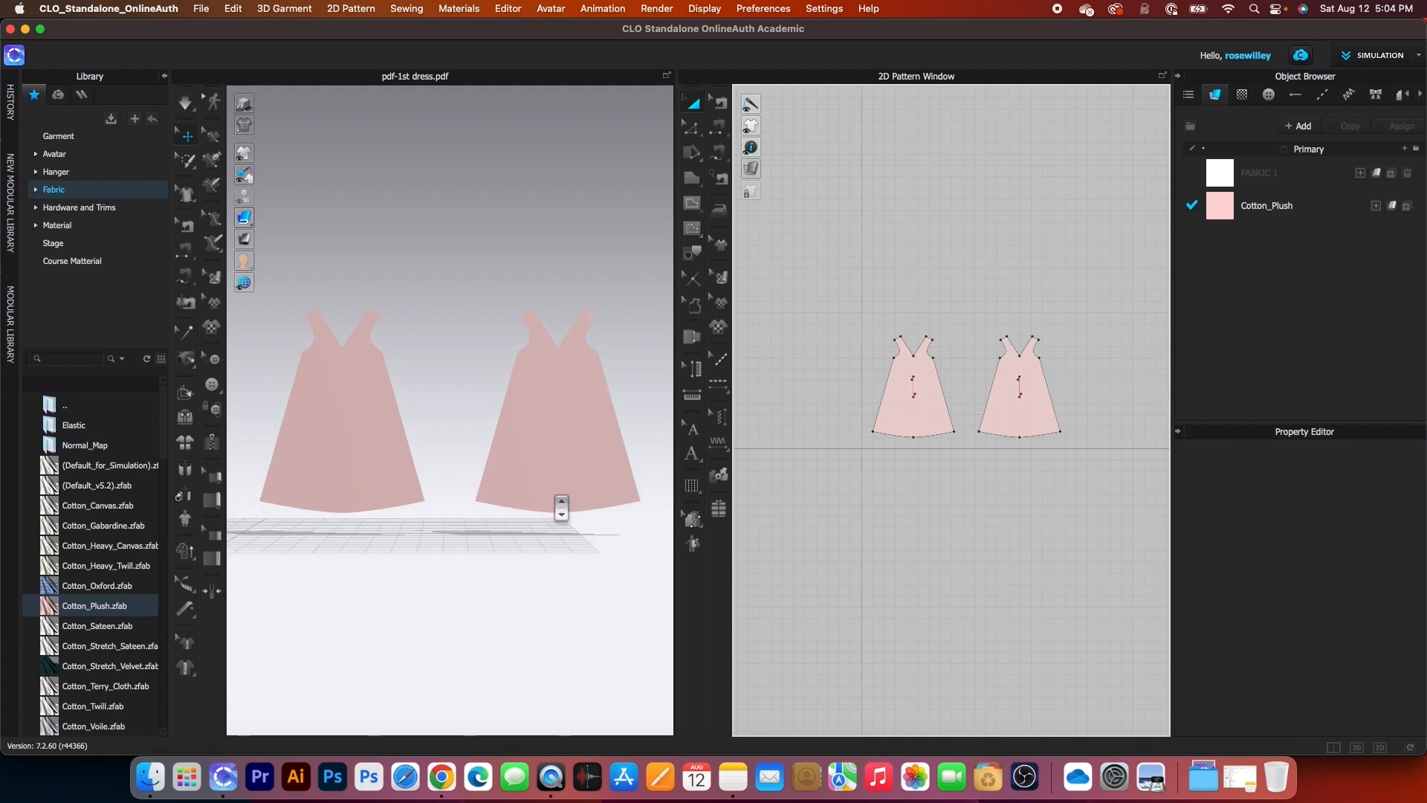